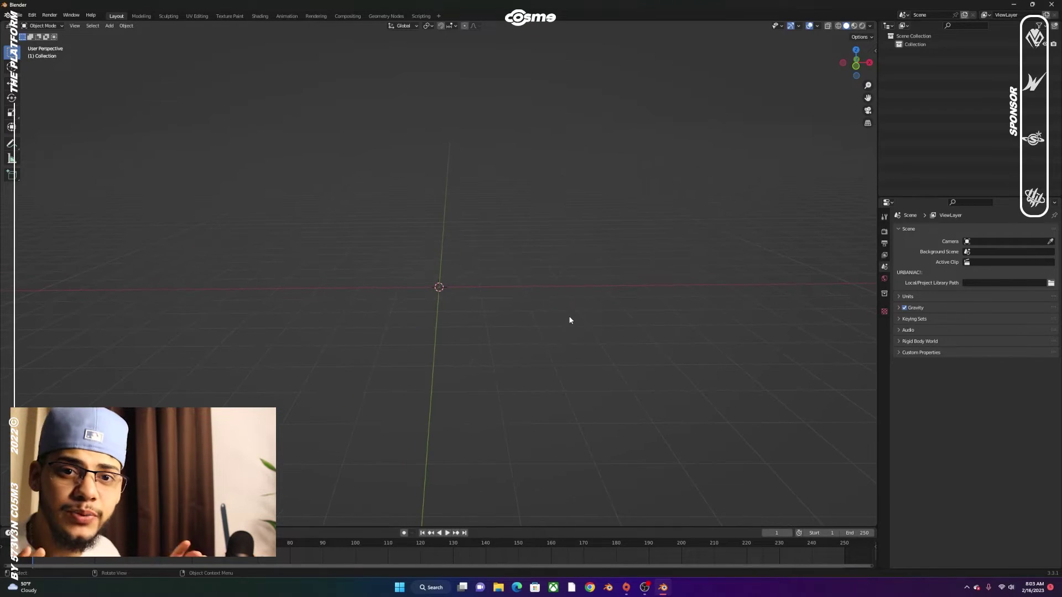
Restore the default cube, camera and light, then delete all three to leave an empty scene
{"action": "middle_click_drag", "start_coordinate": [413, 300], "coordinate": [522, 298]}
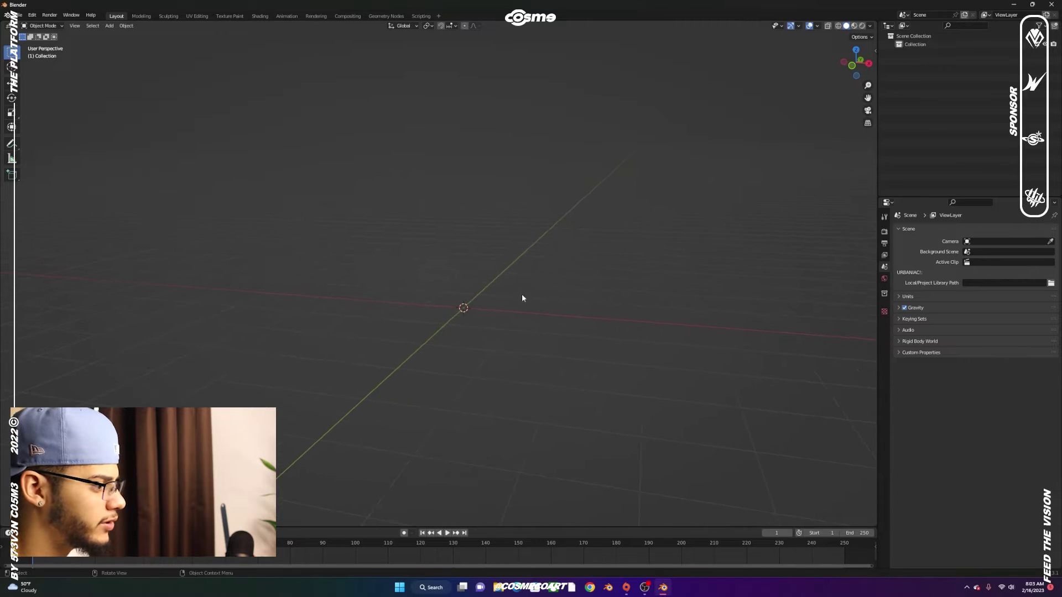
{"action": "key", "text": "ctrl+z"}
{"action": "scroll", "coordinate": [456, 270], "scroll_direction": "down", "scroll_amount": 4}
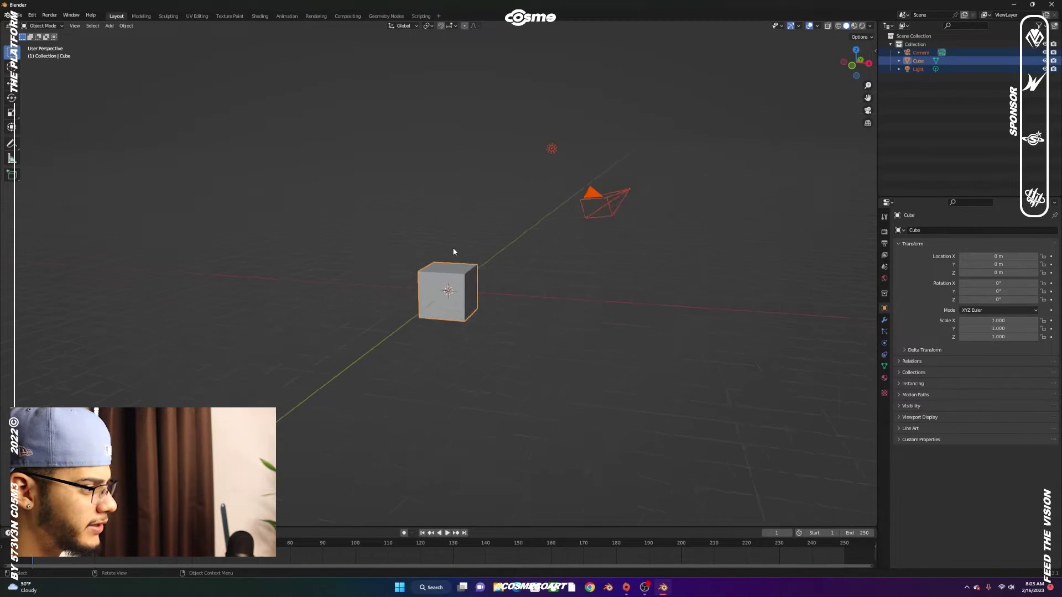
{"action": "middle_click_drag", "start_coordinate": [455, 253], "coordinate": [307, 211]}
{"action": "key", "text": "Delete"}
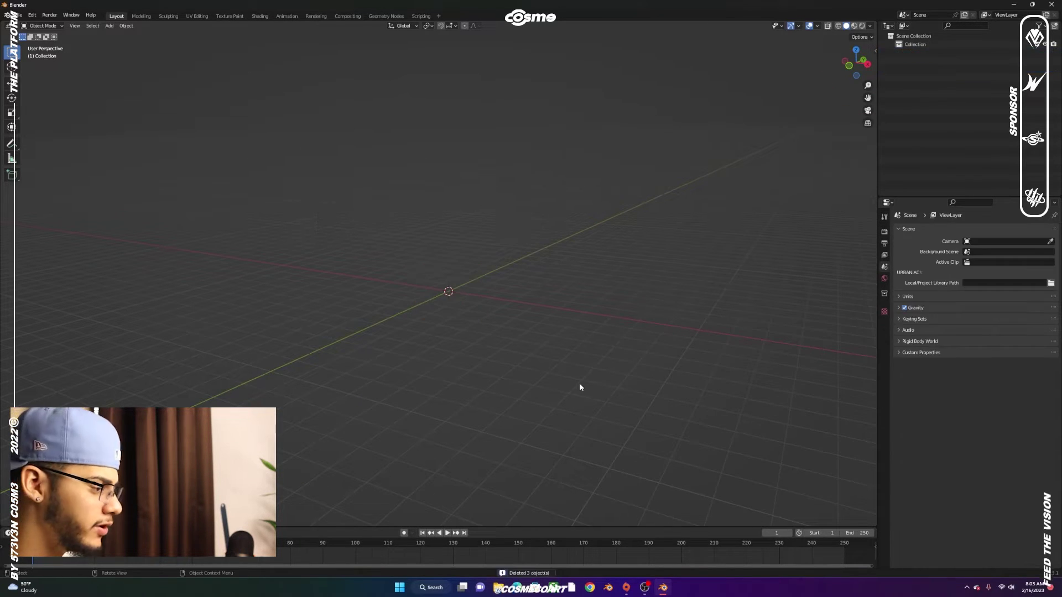
{"action": "middle_click_drag", "start_coordinate": [550, 370], "coordinate": [531, 350]}
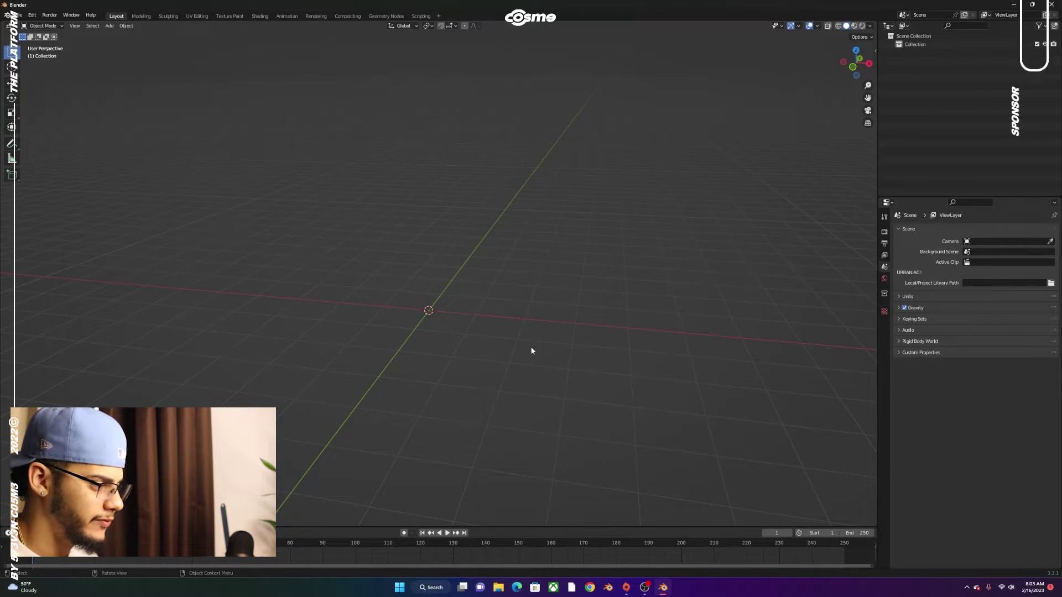
{"action": "middle_click_drag", "start_coordinate": [482, 328], "coordinate": [451, 326]}
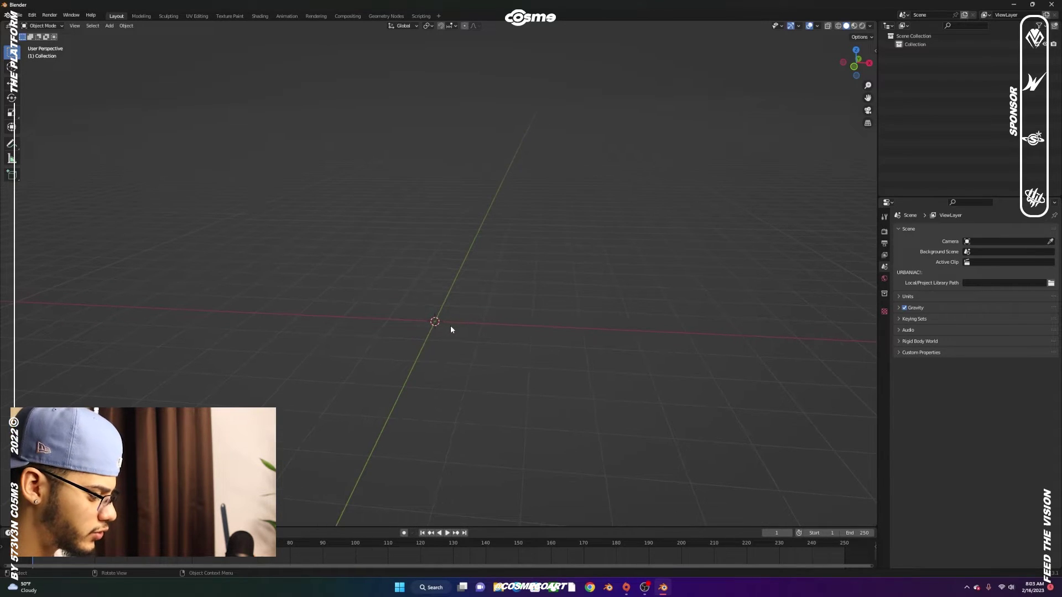
Add a plane at the origin and scale it by 8
{"action": "key", "text": "shift+a"}
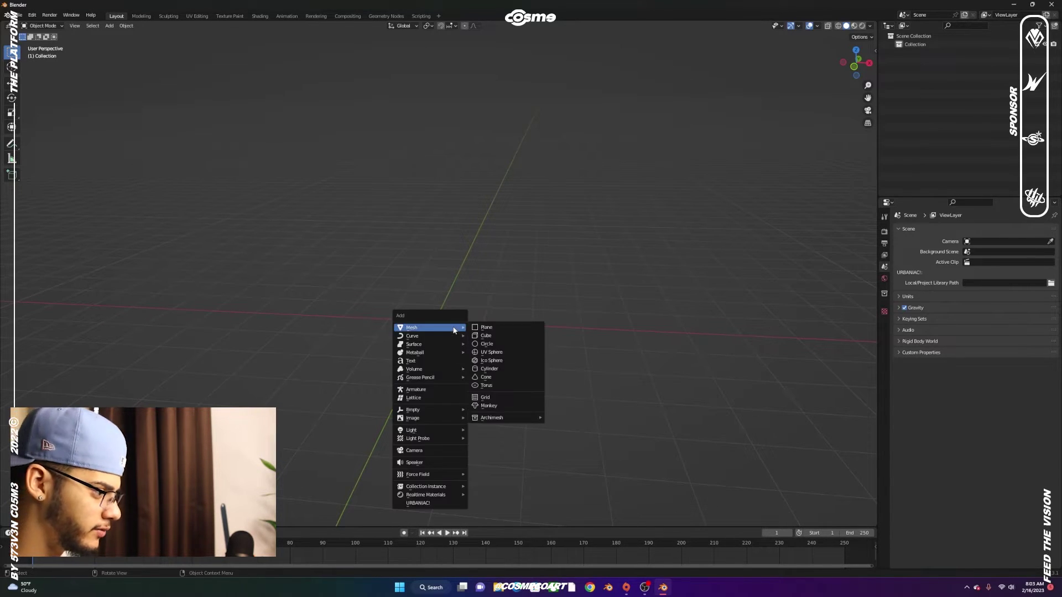
{"action": "left_click", "coordinate": [482, 330]}
{"action": "key", "text": "s"}
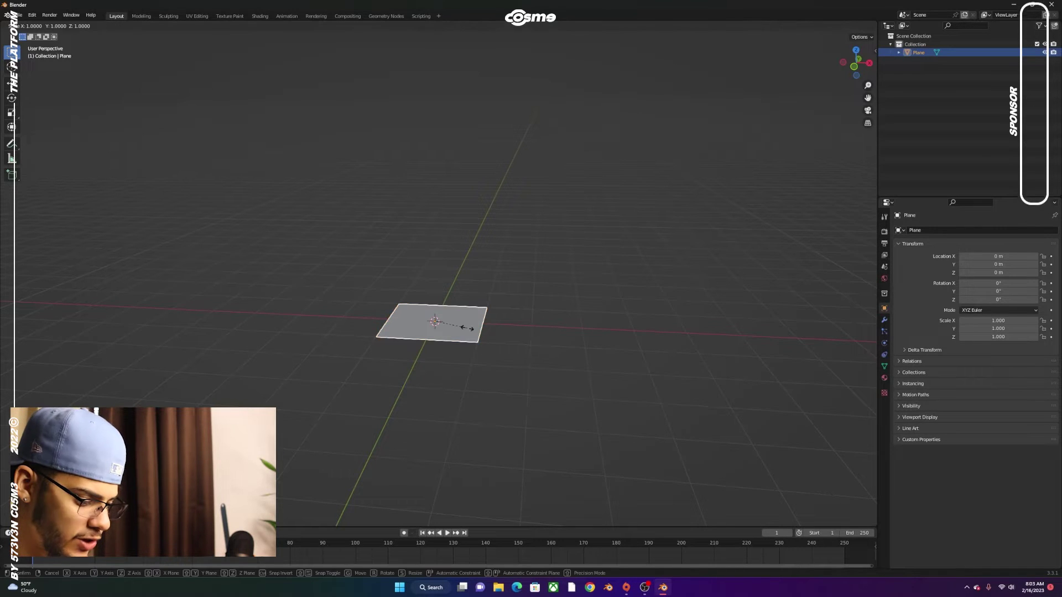
{"action": "key", "text": "8"}
{"action": "key", "text": "Return"}
{"action": "scroll", "coordinate": [486, 340], "scroll_direction": "down", "scroll_amount": 3}
{"action": "middle_click_drag", "start_coordinate": [487, 339], "coordinate": [473, 332]}
{"action": "scroll", "coordinate": [474, 332], "scroll_direction": "up", "scroll_amount": 4}
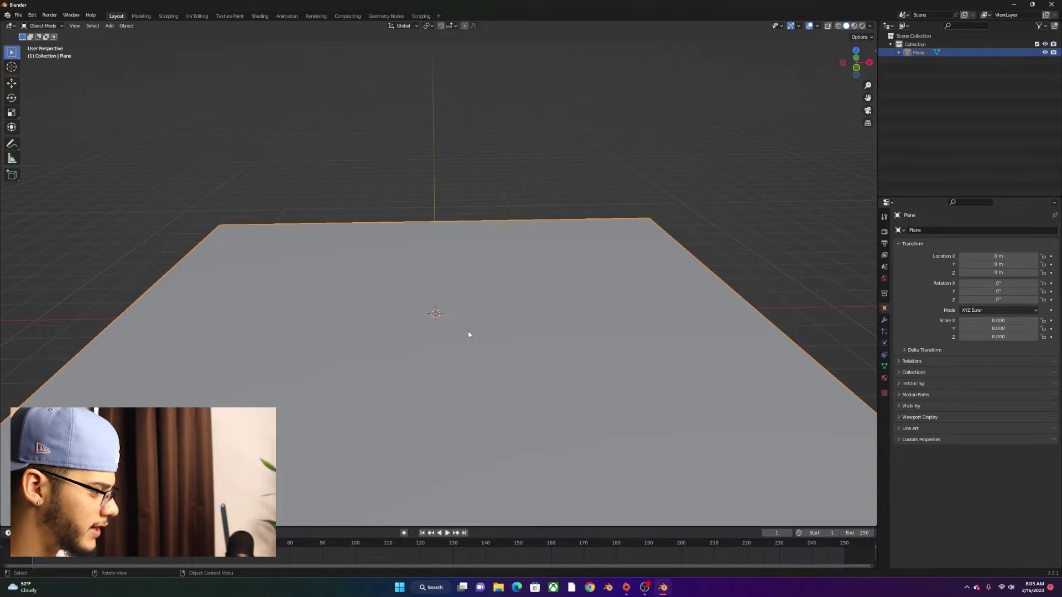
Subdivide the plane's mesh into a dense grid of faces and return to Object Mode
{"action": "key", "text": "Tab"}
{"action": "right_click", "coordinate": [484, 319]}
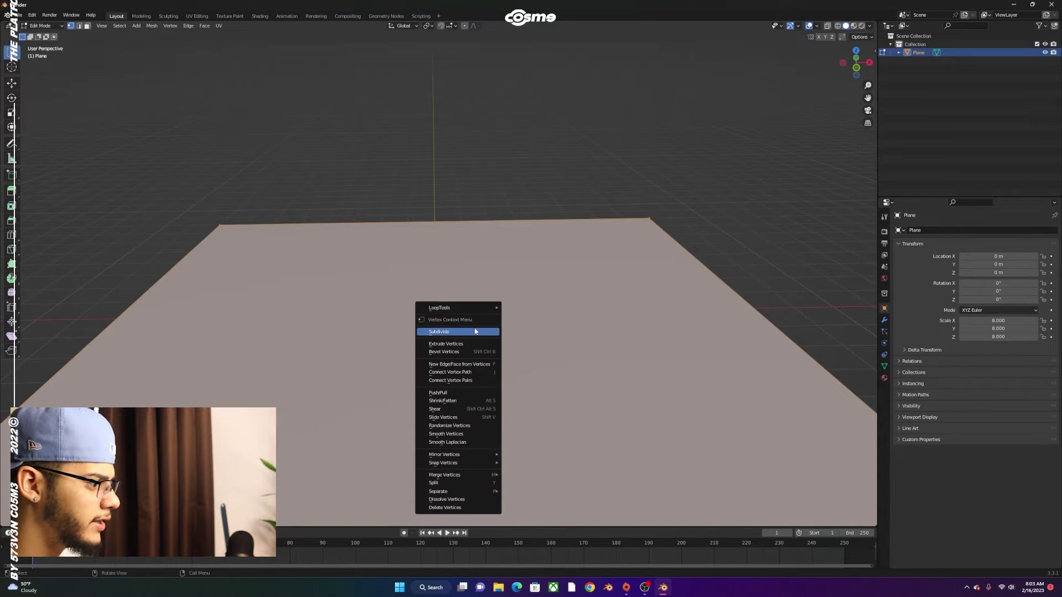
{"action": "left_click", "coordinate": [452, 330]}
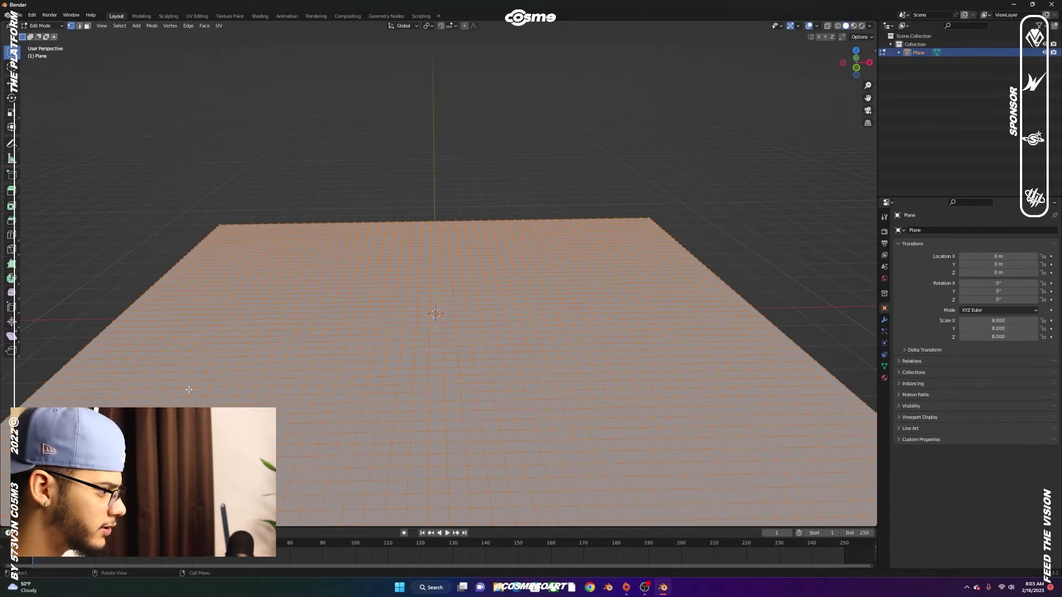
{"action": "middle_click_drag", "start_coordinate": [189, 390], "coordinate": [303, 359]}
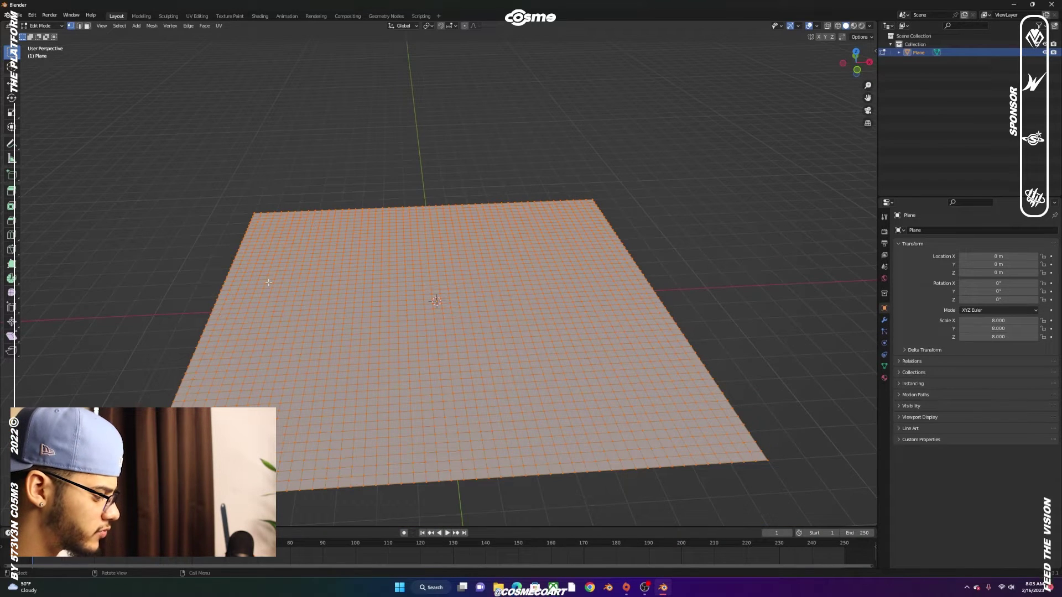
{"action": "key", "text": "Tab"}
{"action": "scroll", "coordinate": [297, 280], "scroll_direction": "down", "scroll_amount": 5}
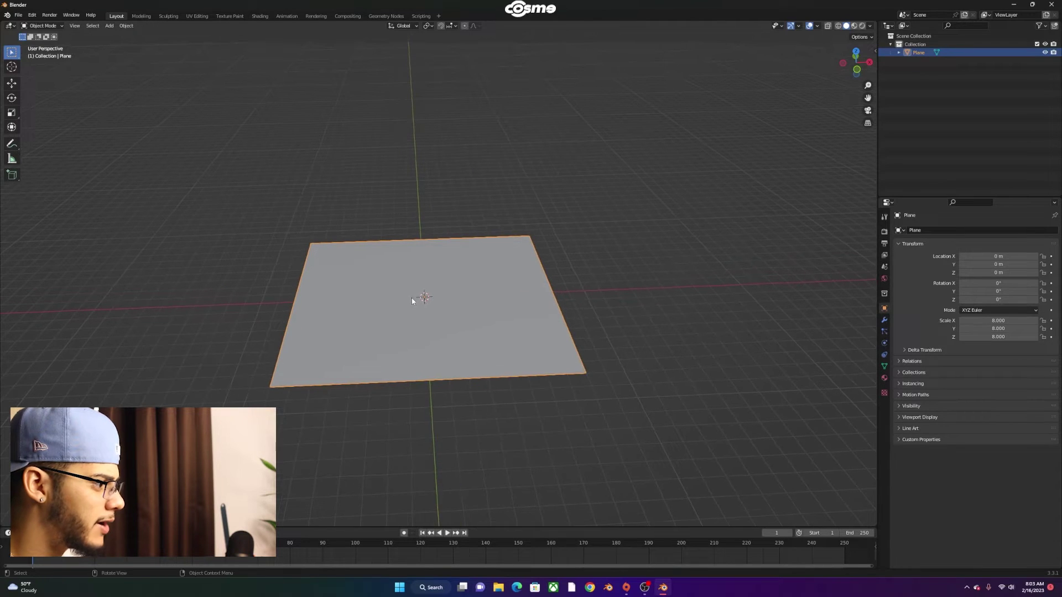
Apply the plane's scale so it reads 1.000 on every axis
{"action": "scroll", "coordinate": [412, 298], "scroll_direction": "up", "scroll_amount": 3}
{"action": "scroll", "coordinate": [421, 286], "scroll_direction": "up", "scroll_amount": 2}
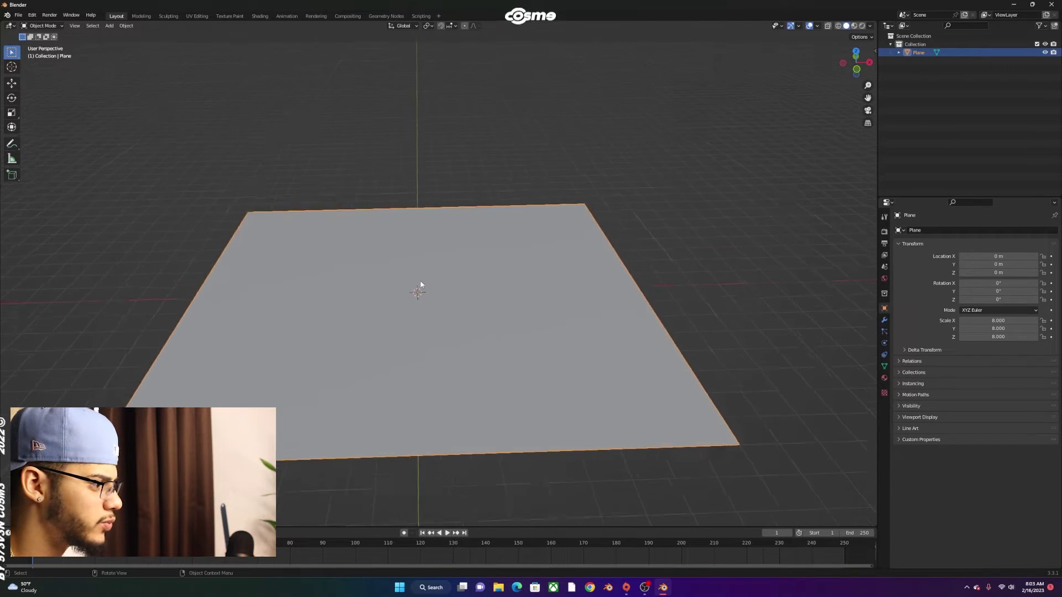
{"action": "scroll", "coordinate": [423, 287], "scroll_direction": "down", "scroll_amount": 3}
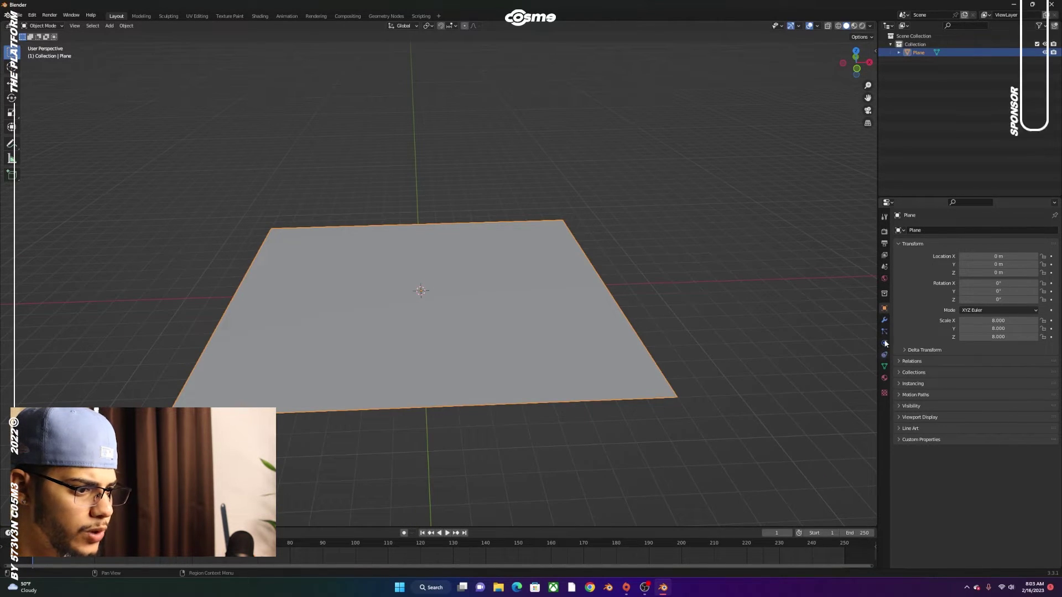
{"action": "key", "text": "ctrl+a"}
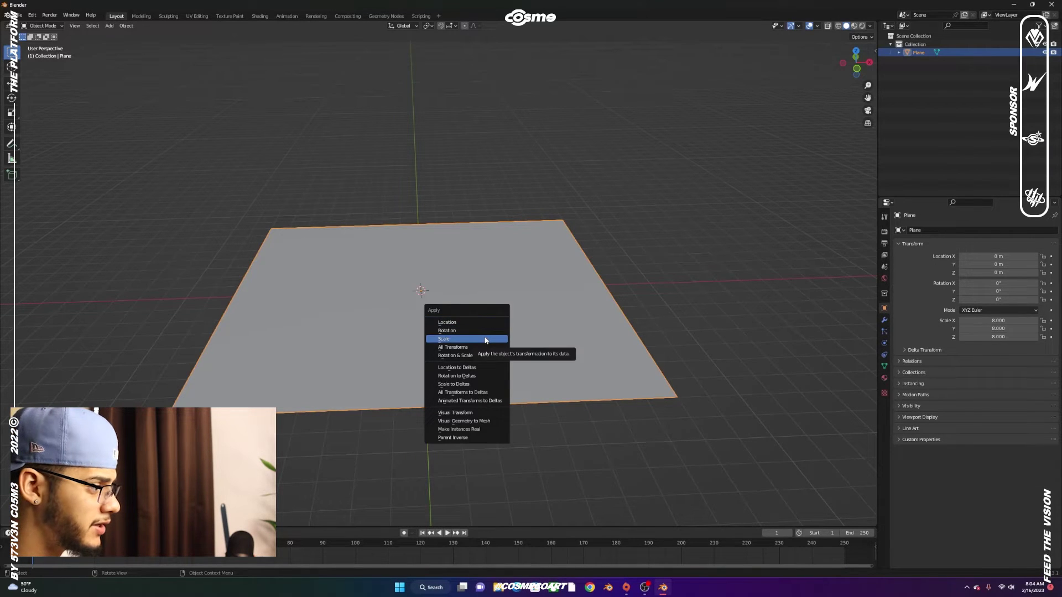
{"action": "left_click", "coordinate": [487, 339]}
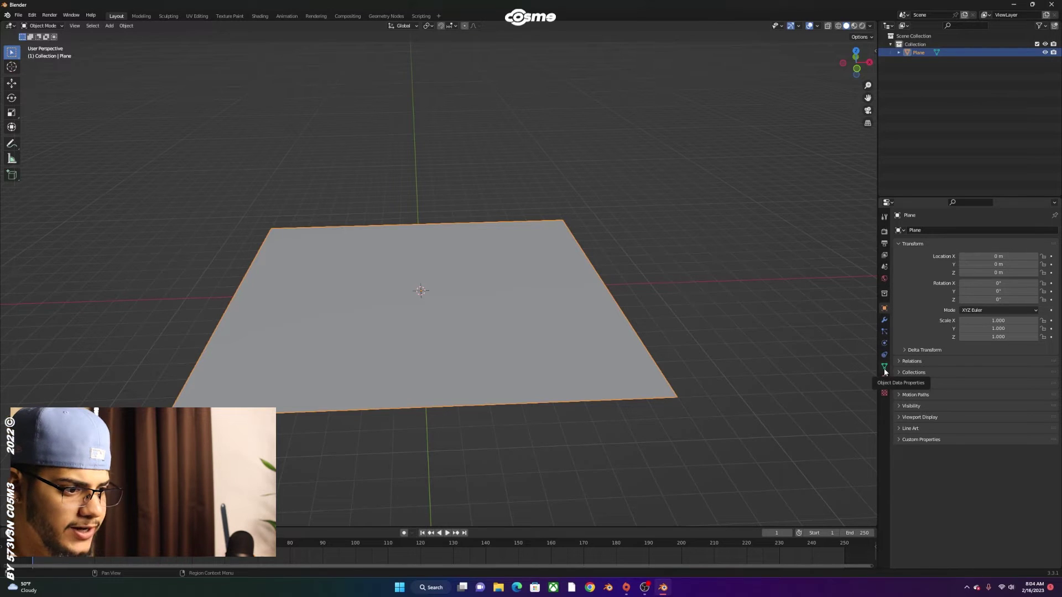
{"action": "left_click", "coordinate": [885, 321]}
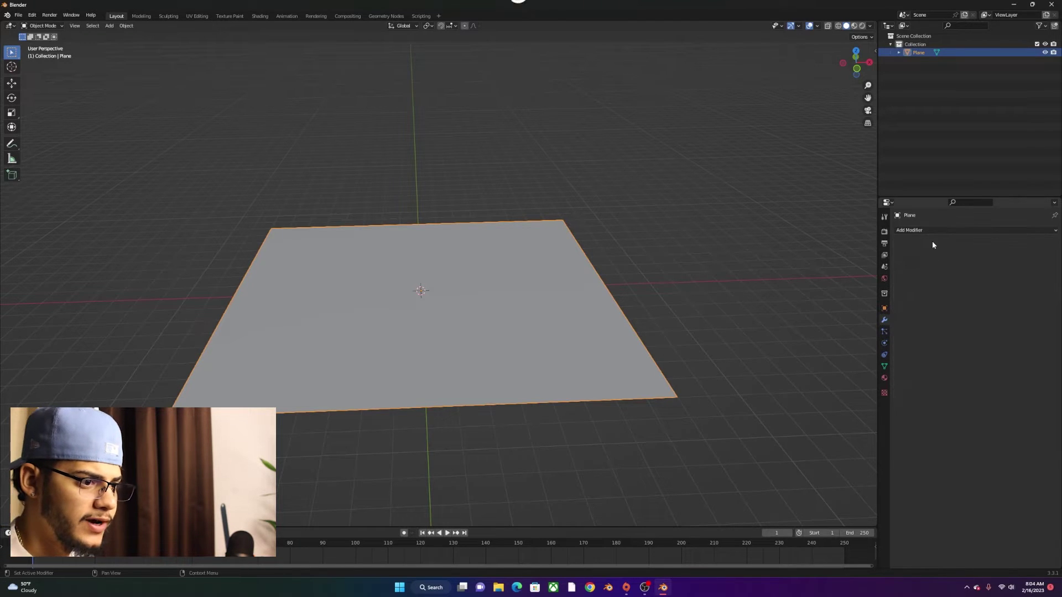
Add a Displace modifier to the plane driven by a new Clouds texture
{"action": "left_click", "coordinate": [928, 231]}
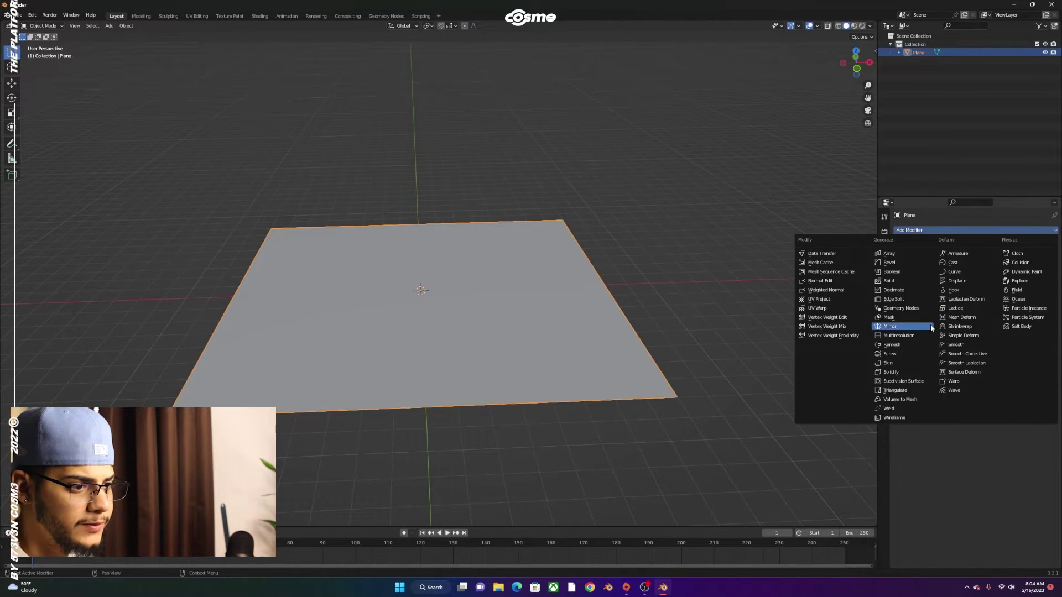
{"action": "left_click", "coordinate": [958, 282]}
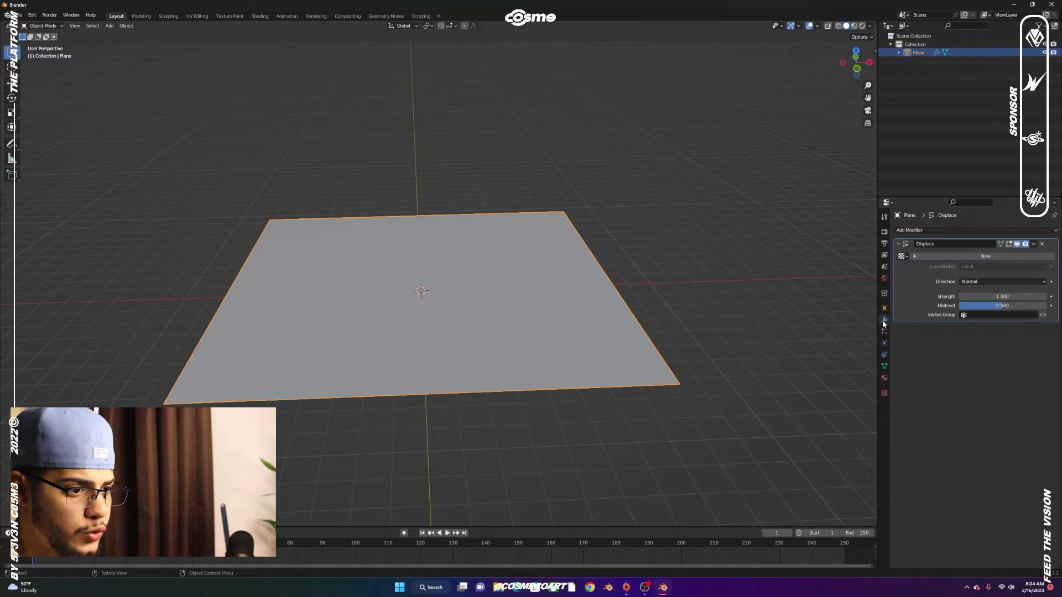
{"action": "left_click", "coordinate": [948, 258]}
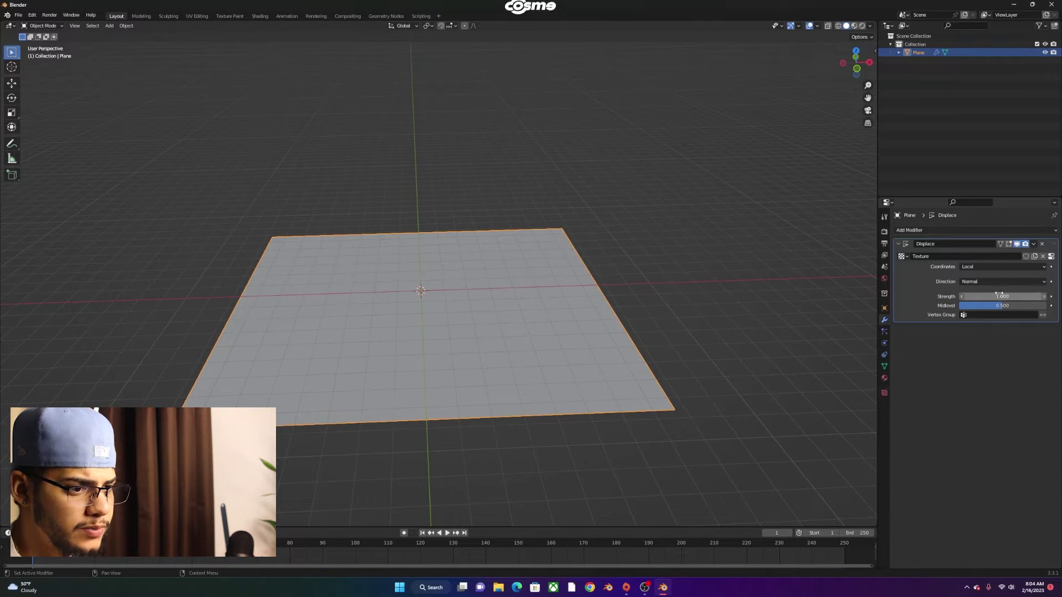
{"action": "left_click", "coordinate": [1051, 258]}
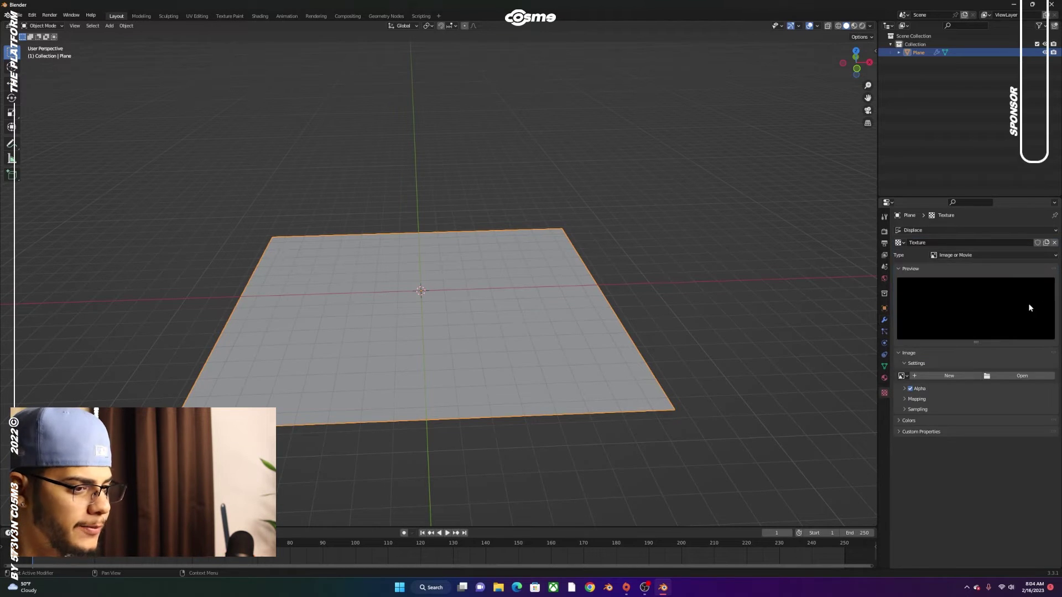
{"action": "left_click", "coordinate": [970, 254]}
{"action": "left_click", "coordinate": [971, 281]}
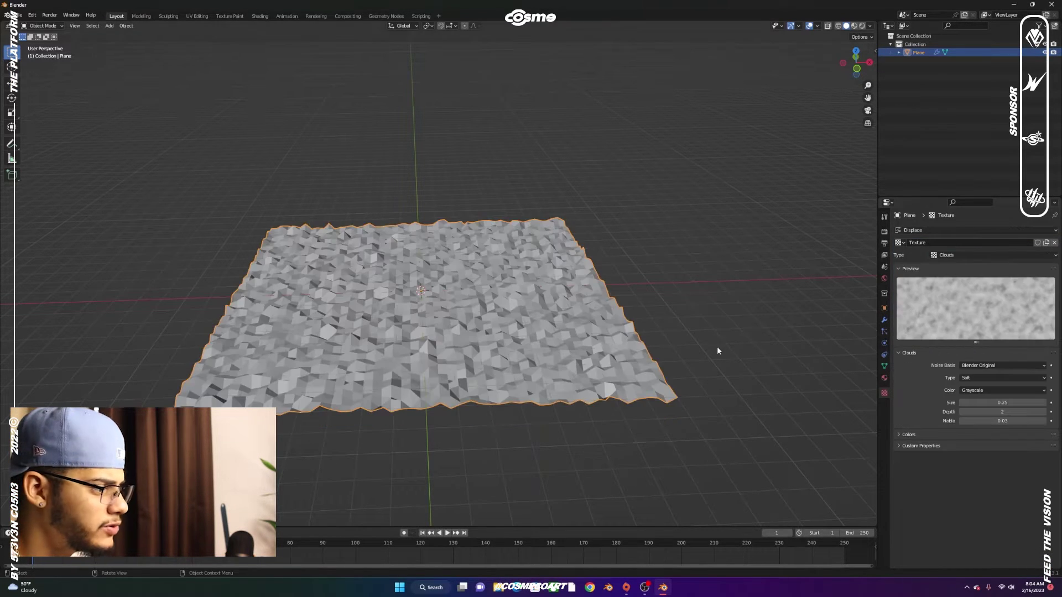
Set the Clouds texture size to 2.00 and depth to 0, and shade the terrain smooth
{"action": "left_click_drag", "start_coordinate": [1016, 404], "coordinate": [965, 408]}
{"action": "middle_click_drag", "start_coordinate": [556, 408], "coordinate": [547, 395]}
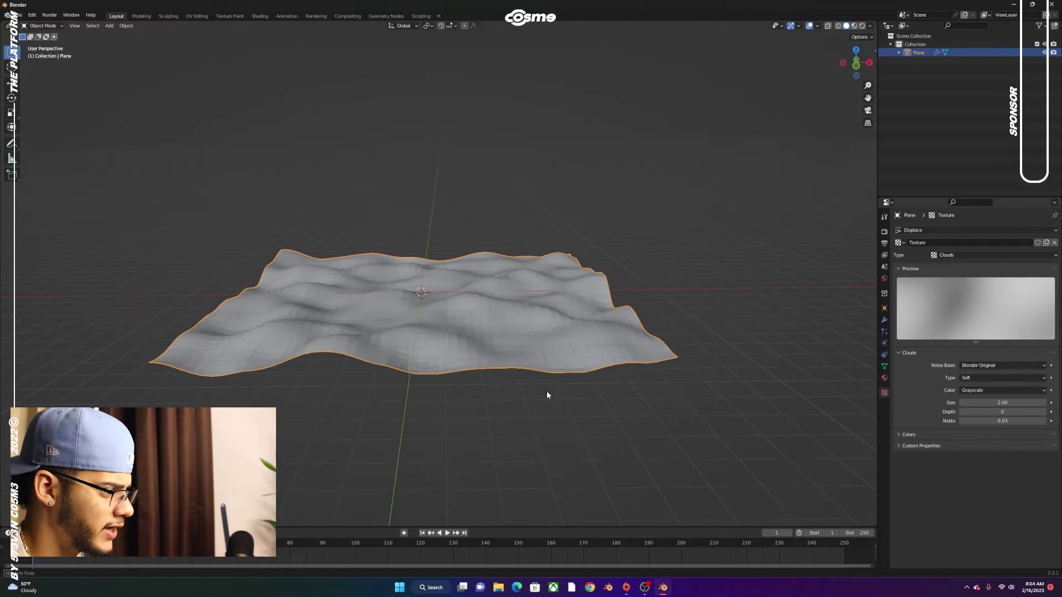
{"action": "scroll", "coordinate": [507, 342], "scroll_direction": "up", "scroll_amount": 3}
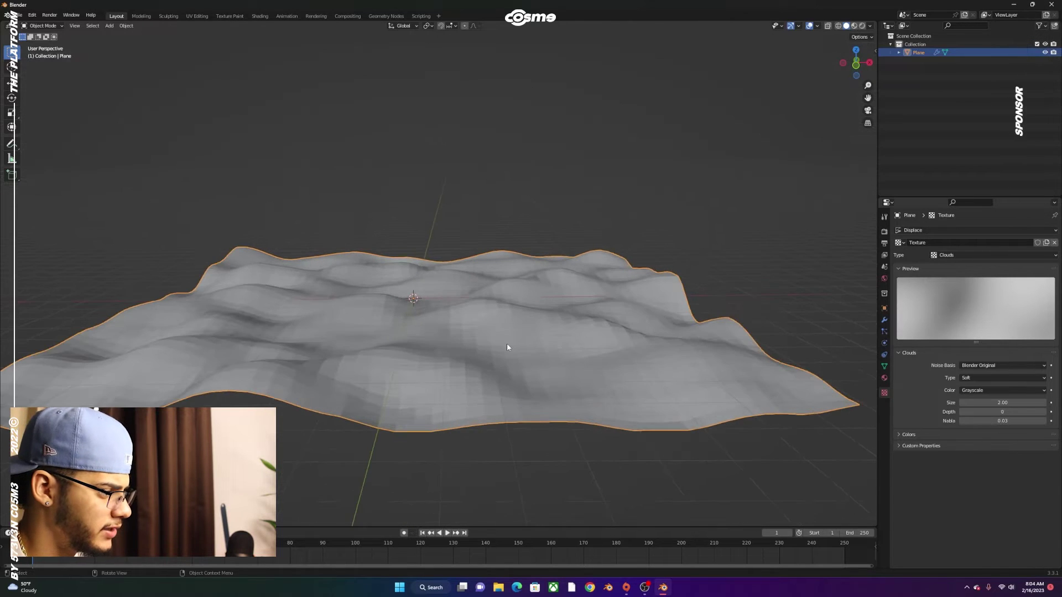
{"action": "right_click", "coordinate": [471, 302]}
{"action": "left_click", "coordinate": [469, 300]}
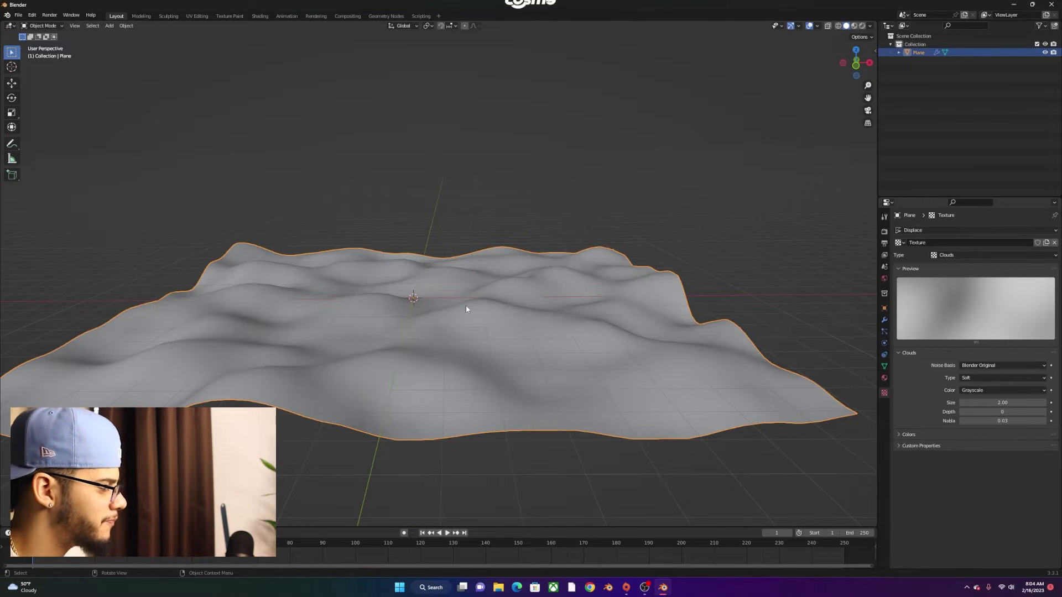
Lower the Displace strength to 0.250 and enter Edit Mode on the plane
{"action": "scroll", "coordinate": [466, 310], "scroll_direction": "down", "scroll_amount": 4}
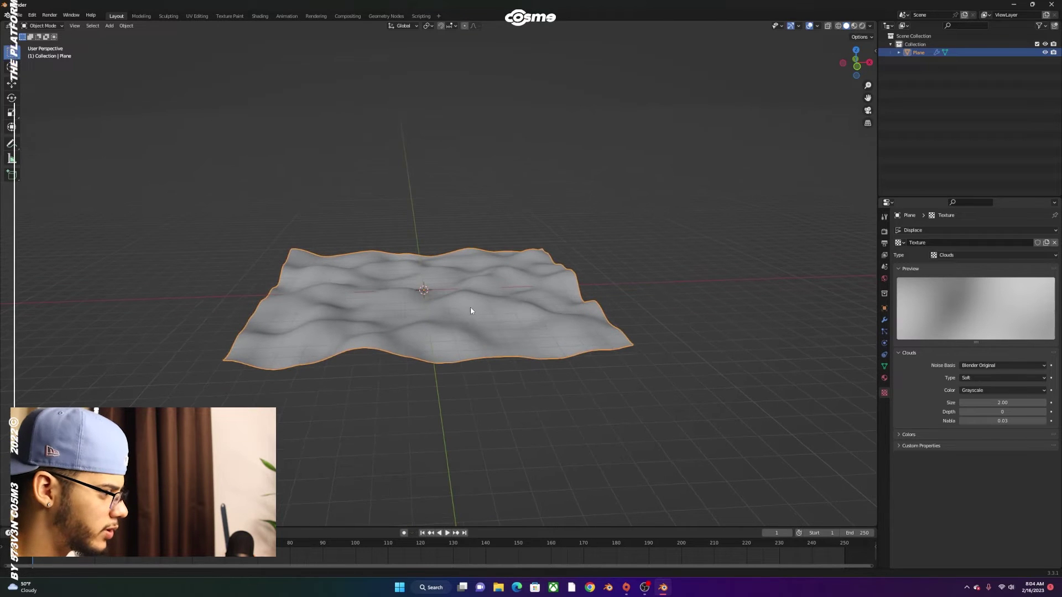
{"action": "middle_click_drag", "start_coordinate": [471, 307], "coordinate": [451, 341]}
{"action": "scroll", "coordinate": [461, 340], "scroll_direction": "up", "scroll_amount": 3}
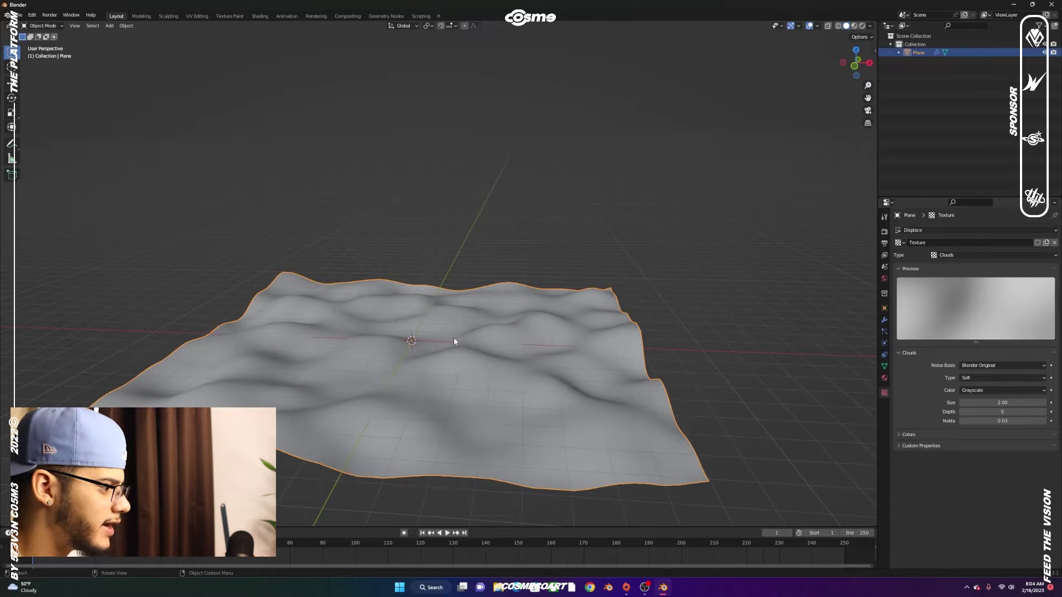
{"action": "mouse_move", "coordinate": [453, 337]}
{"action": "middle_mouse_down"}
{"action": "mouse_move", "coordinate": [422, 333]}
{"action": "mouse_move", "coordinate": [466, 328]}
{"action": "mouse_move", "coordinate": [455, 329]}
{"action": "mouse_move", "coordinate": [467, 322]}
{"action": "mouse_move", "coordinate": [457, 314]}
{"action": "mouse_move", "coordinate": [447, 315]}
{"action": "mouse_move", "coordinate": [469, 336]}
{"action": "mouse_move", "coordinate": [492, 334]}
{"action": "mouse_move", "coordinate": [469, 339]}
{"action": "mouse_move", "coordinate": [590, 372]}
{"action": "middle_mouse_up"}
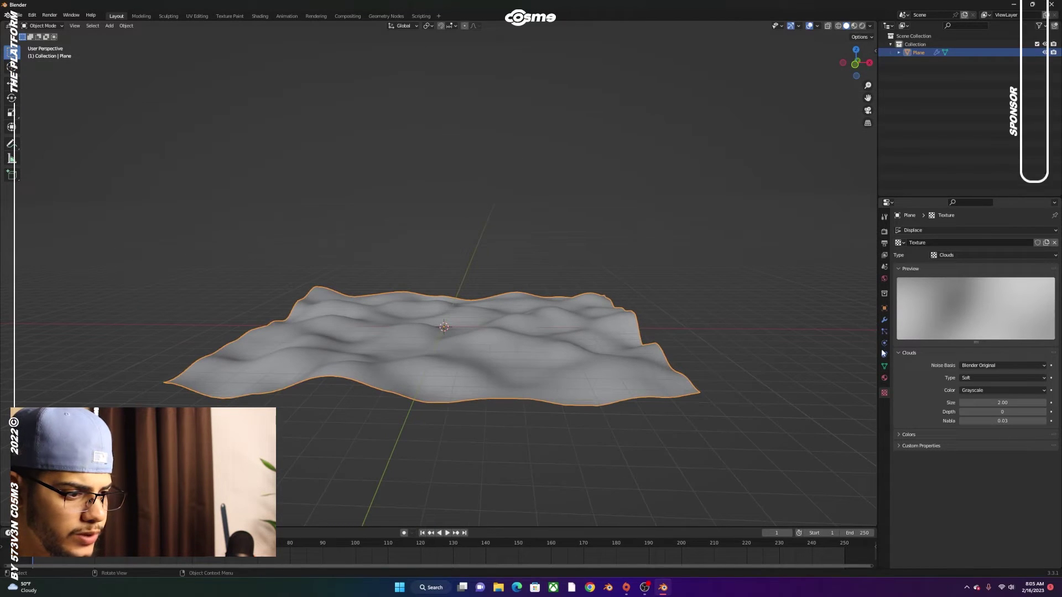
{"action": "left_click", "coordinate": [884, 320]}
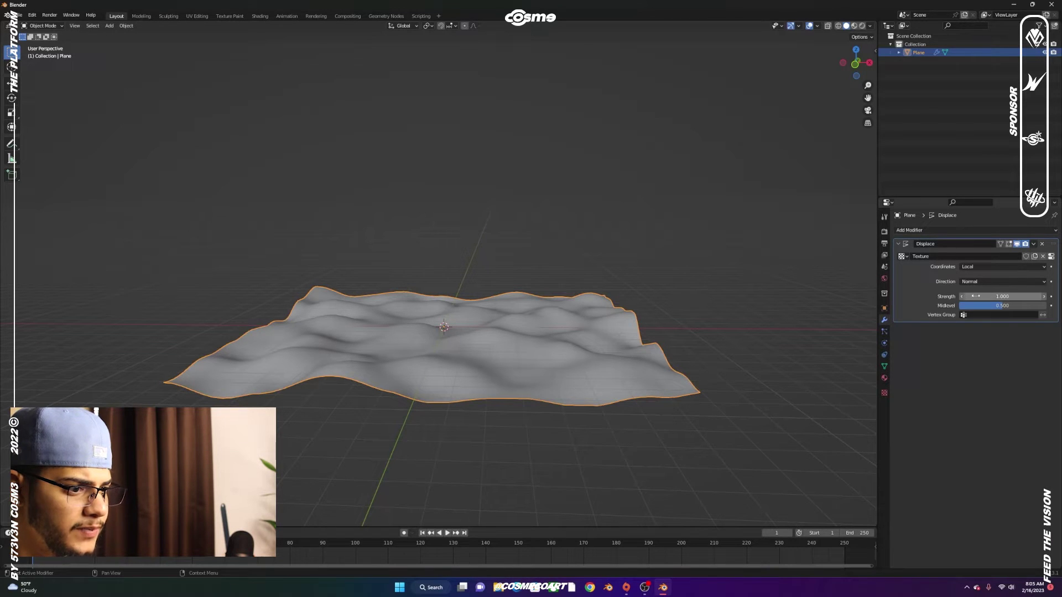
{"action": "left_click_drag", "start_coordinate": [1003, 296], "coordinate": [932, 297]}
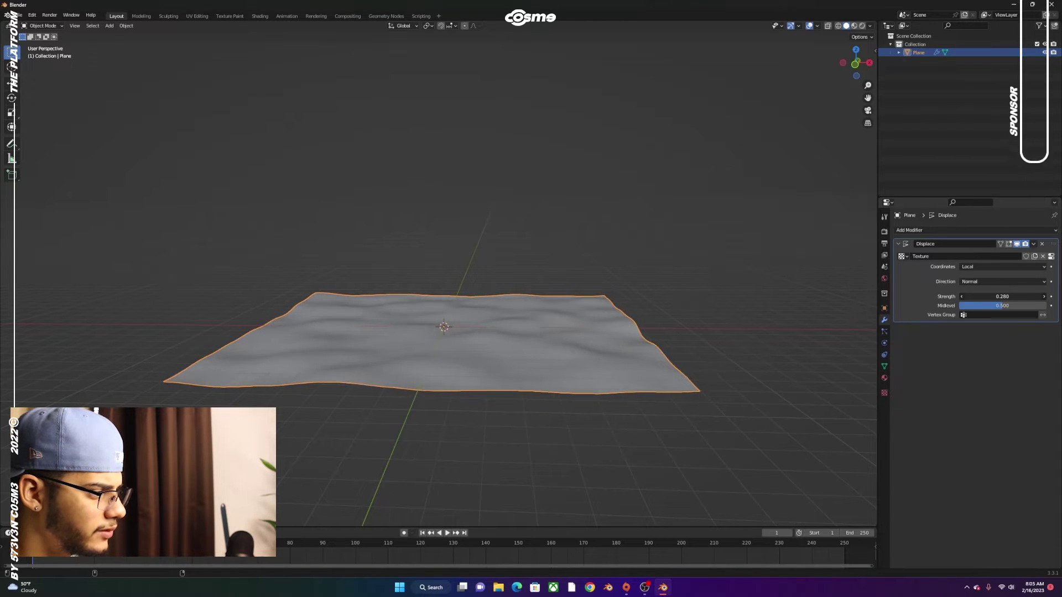
{"action": "left_click_drag", "start_coordinate": [1003, 296], "coordinate": [990, 296]}
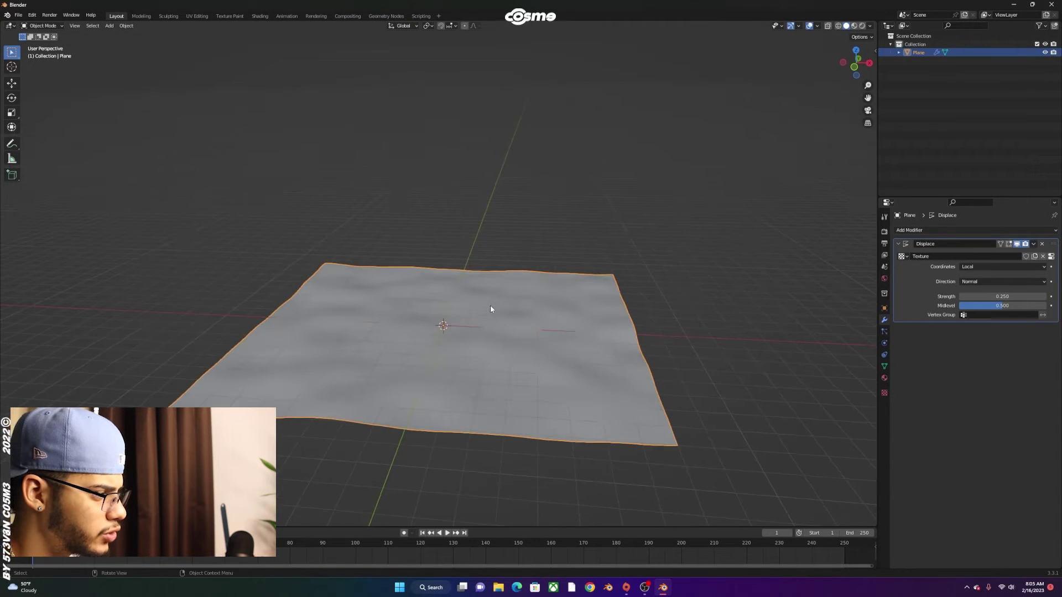
{"action": "key", "text": "Tab"}
Pull the top corner vertex up along Z with wide proportional editing into a broad hill, then exit Edit Mode
{"action": "middle_click_drag", "start_coordinate": [488, 320], "coordinate": [522, 318]}
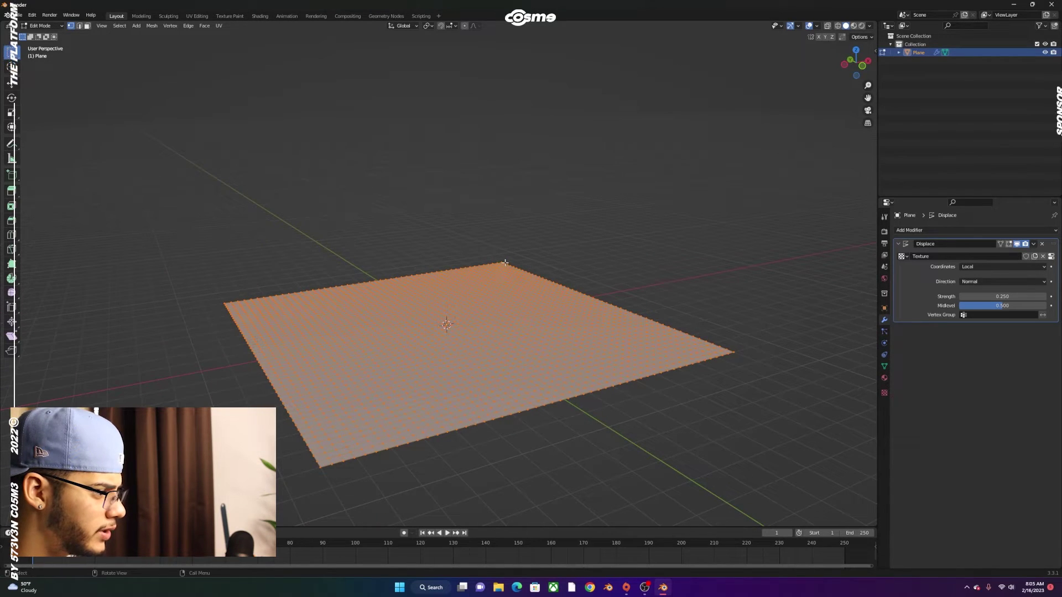
{"action": "middle_click_drag", "start_coordinate": [505, 263], "coordinate": [512, 242]}
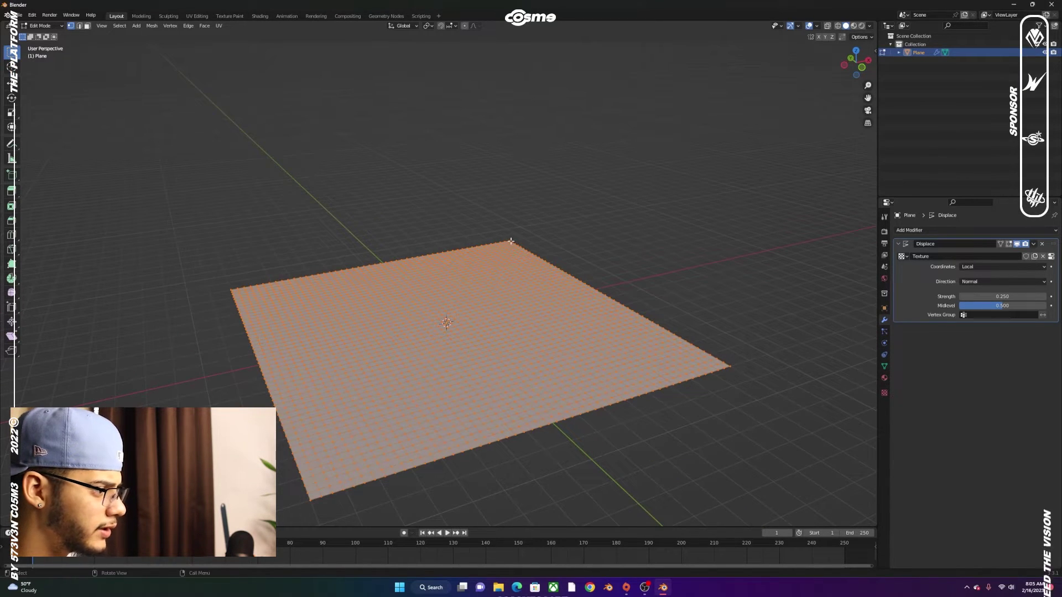
{"action": "key", "text": "alt+a"}
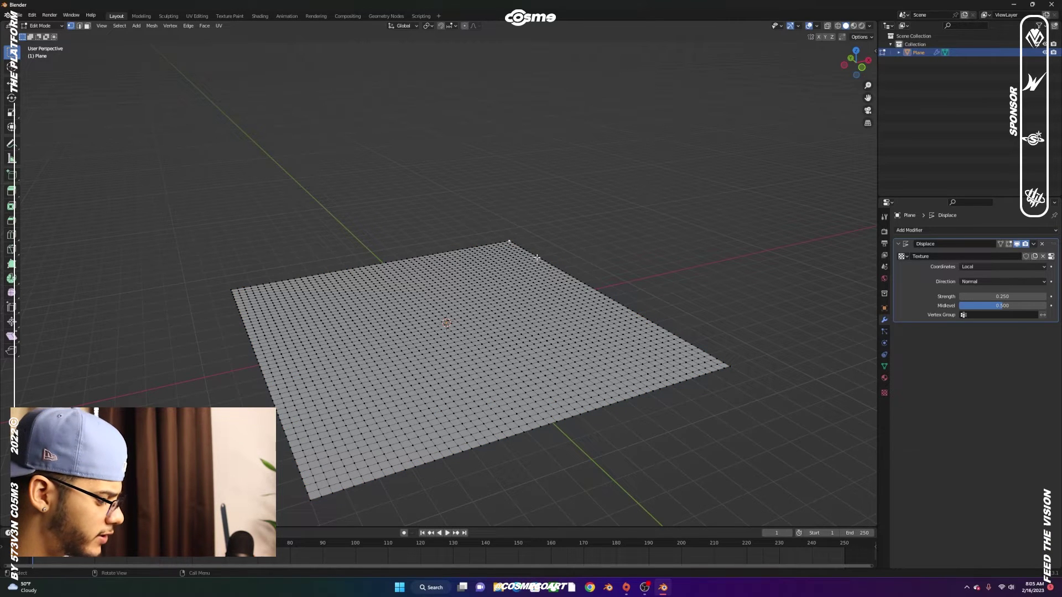
{"action": "left_click", "coordinate": [464, 26]}
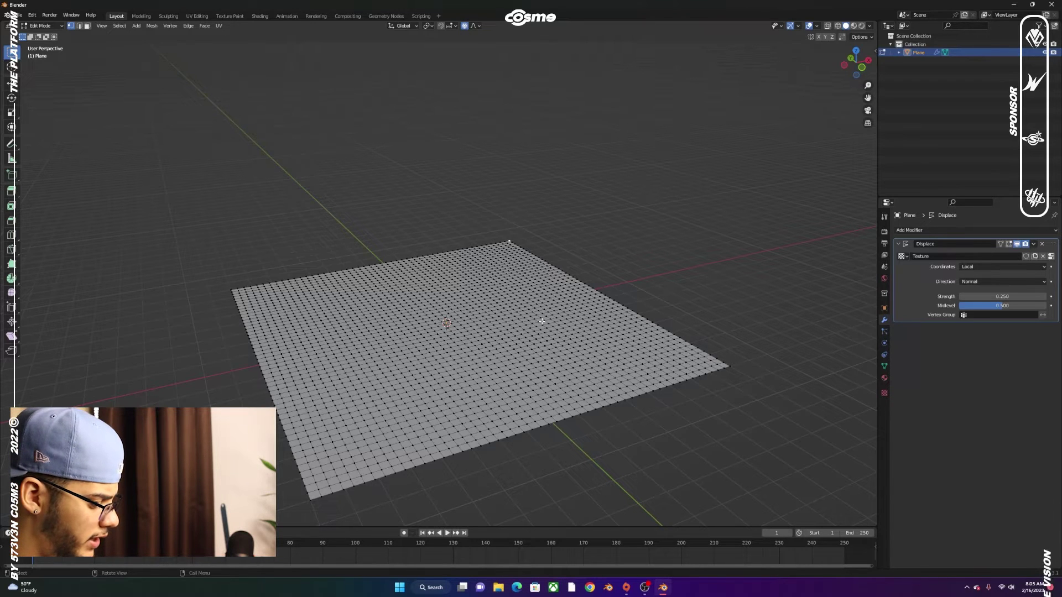
{"action": "key", "text": "g"}
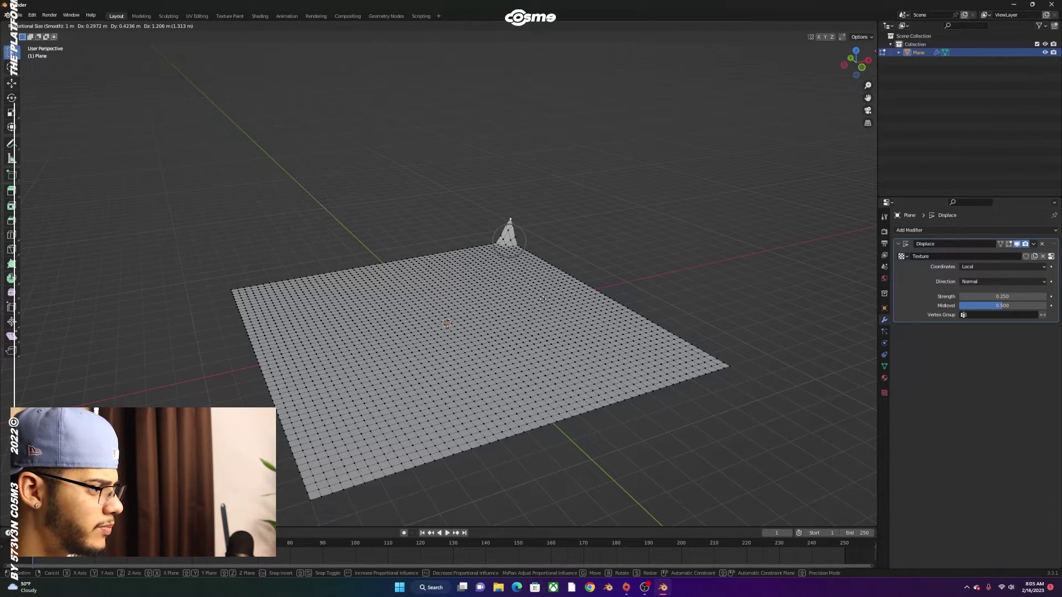
{"action": "scroll", "coordinate": [544, 300], "scroll_direction": "down", "scroll_amount": 20}
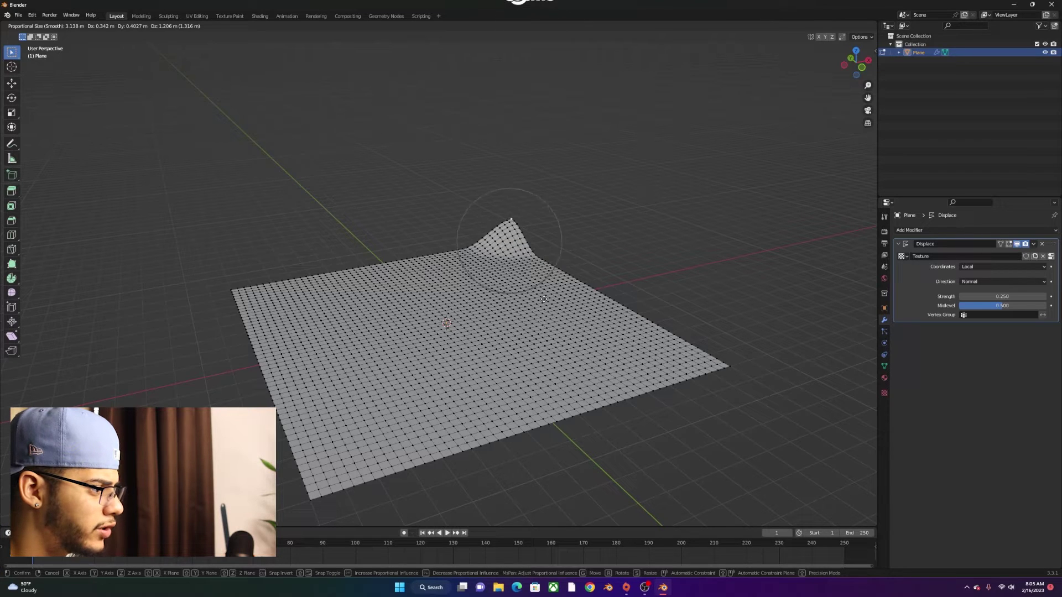
{"action": "scroll", "coordinate": [544, 299], "scroll_direction": "down", "scroll_amount": 1}
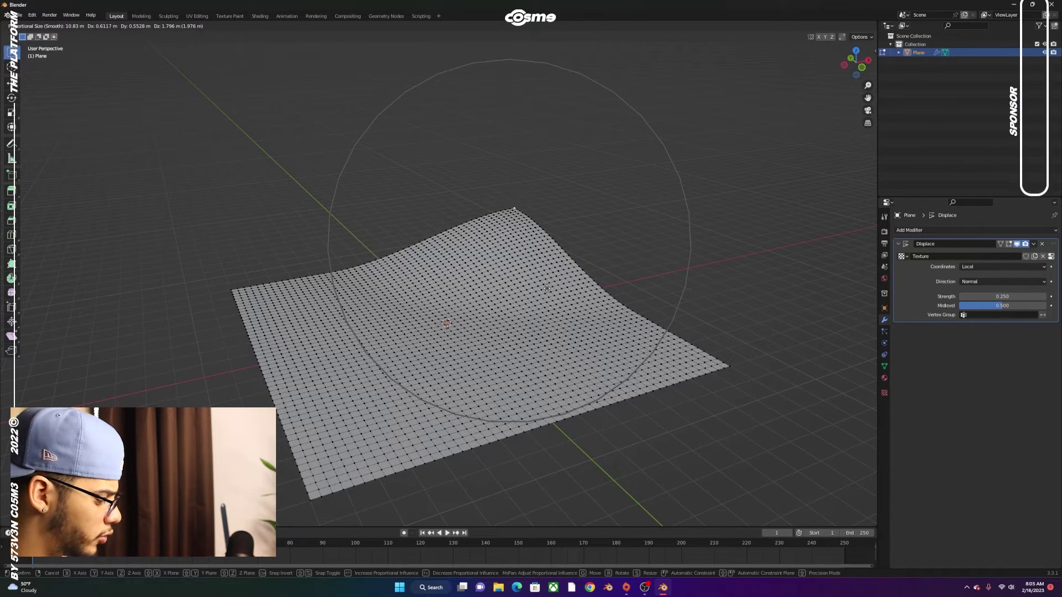
{"action": "key", "text": "z"}
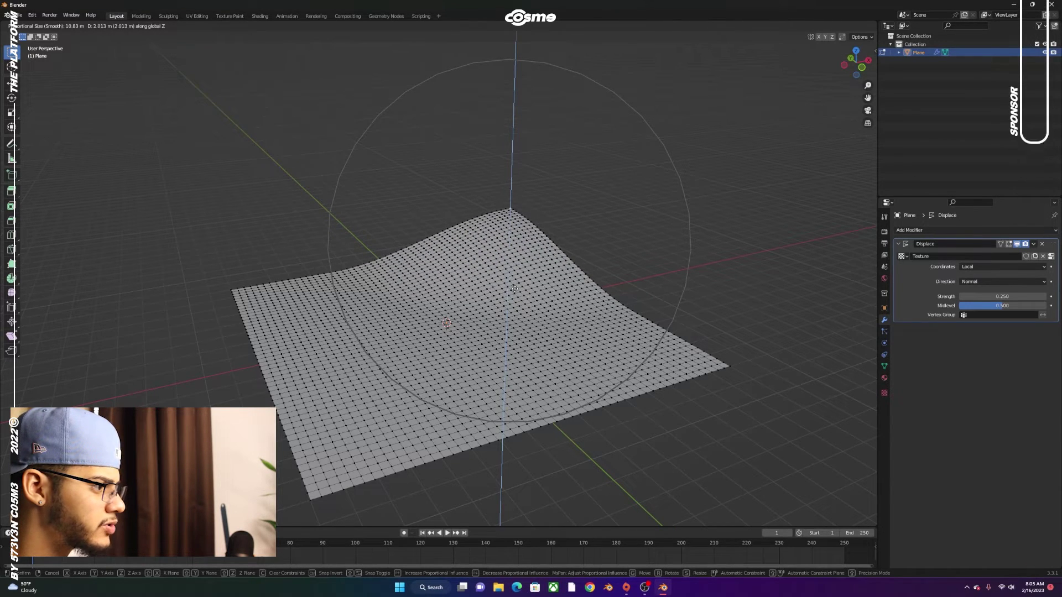
{"action": "left_click", "coordinate": [514, 292]}
{"action": "middle_click_drag", "start_coordinate": [505, 291], "coordinate": [531, 297]}
{"action": "key", "text": "Tab"}
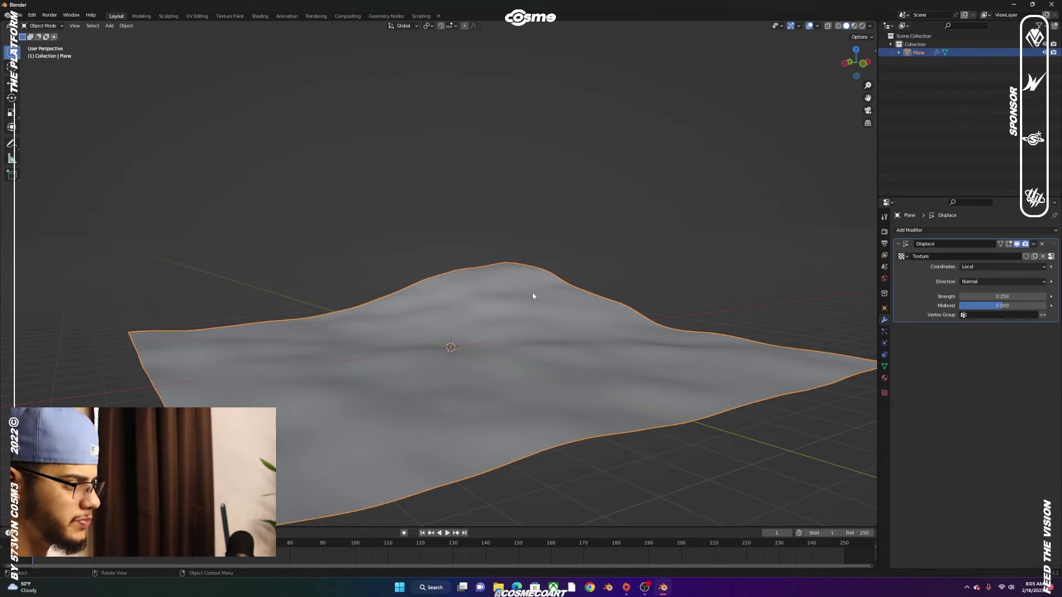
Orbit around the hilly terrain and switch to the Shading workspace
{"action": "middle_click_drag", "start_coordinate": [555, 268], "coordinate": [550, 267]}
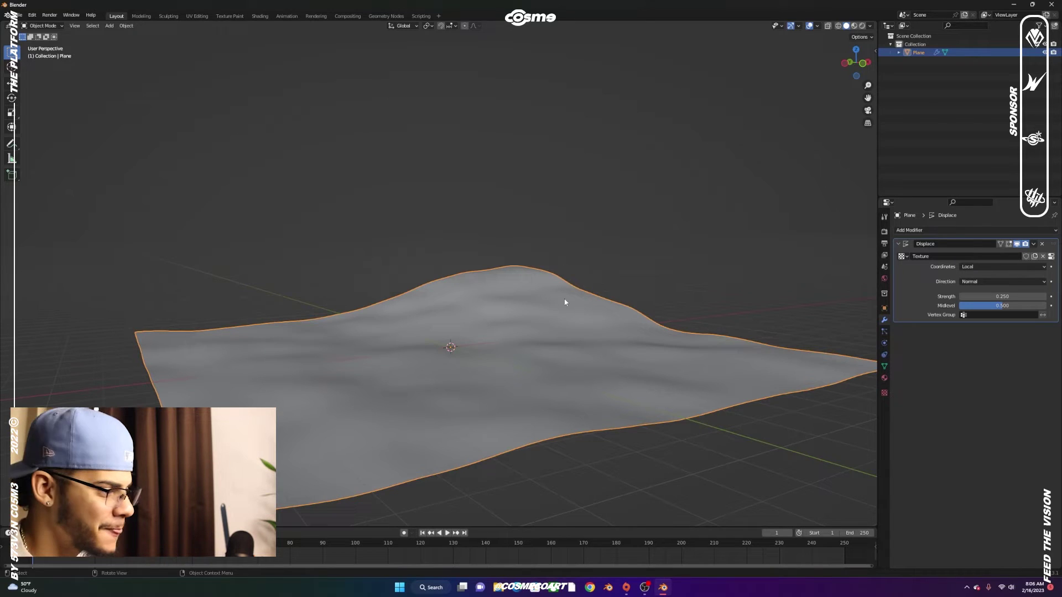
{"action": "middle_click_drag", "start_coordinate": [565, 302], "coordinate": [449, 323]}
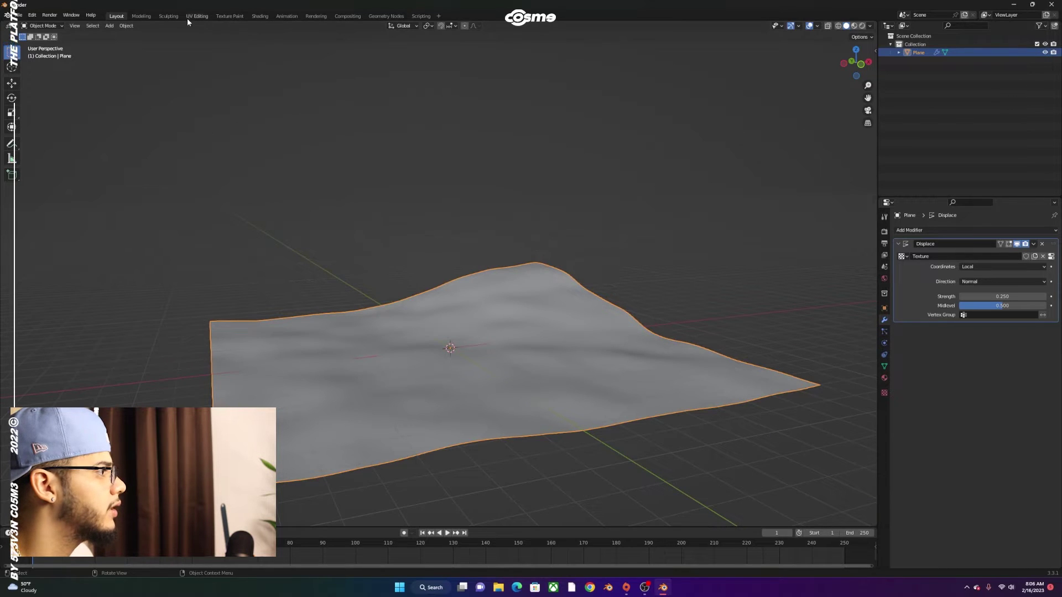
{"action": "left_click", "coordinate": [258, 16]}
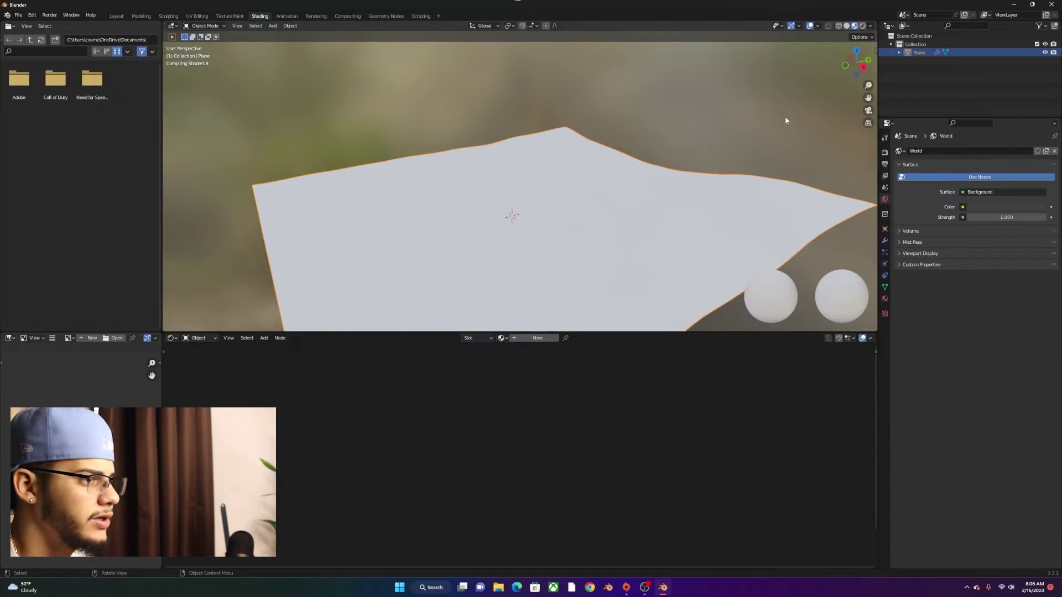
Return to the Layout workspace and preview the terrain in Rendered shading
{"action": "left_click", "coordinate": [122, 16]}
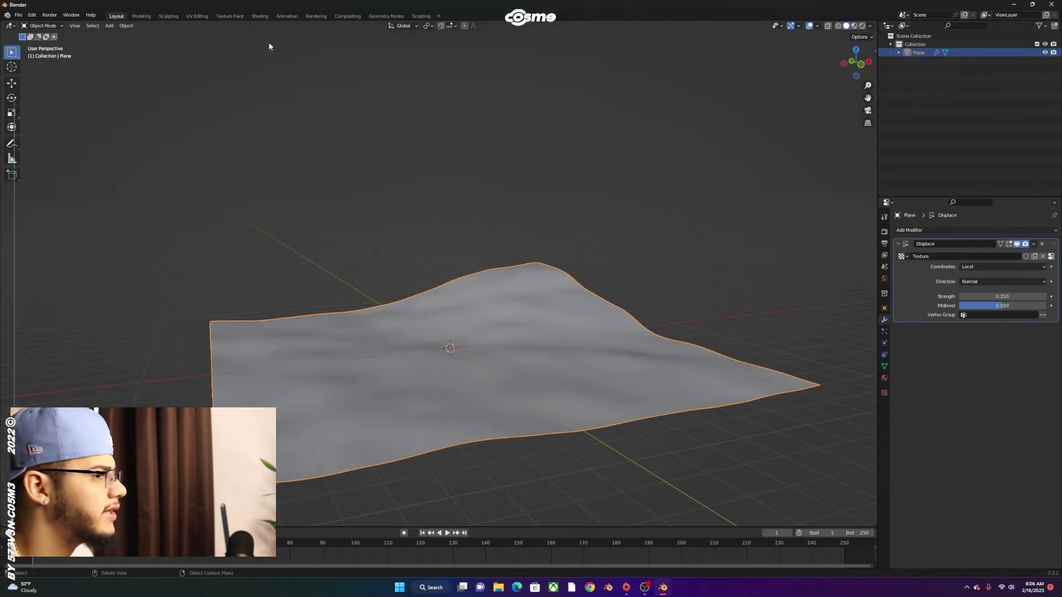
{"action": "left_click", "coordinate": [861, 26]}
{"action": "mouse_move", "coordinate": [625, 148]}
{"action": "middle_mouse_down"}
{"action": "mouse_move", "coordinate": [598, 191]}
{"action": "mouse_move", "coordinate": [557, 220]}
{"action": "mouse_move", "coordinate": [683, 240]}
{"action": "middle_mouse_up"}
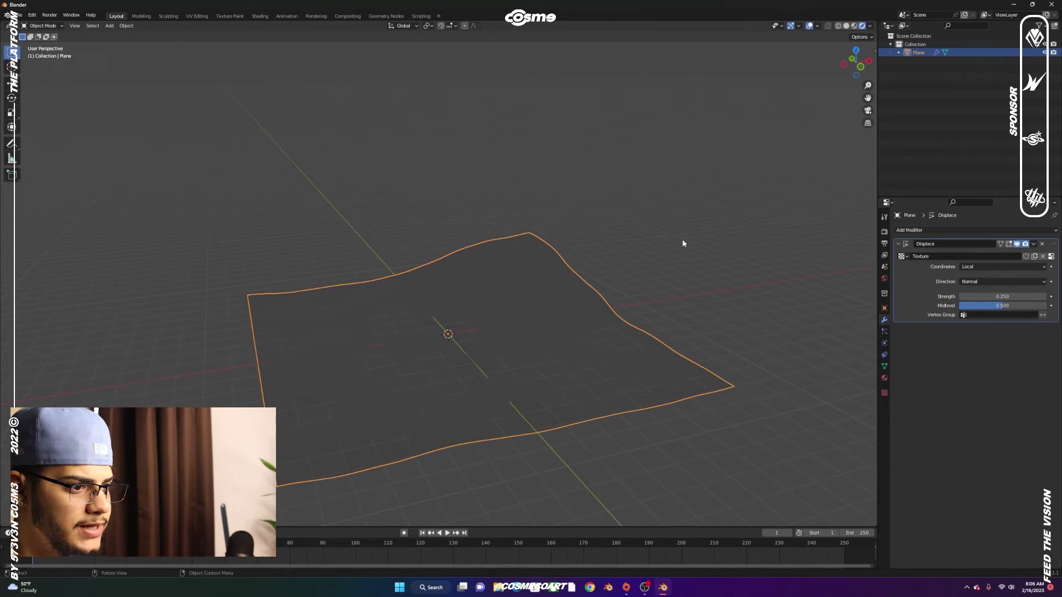
Set the World colour to an Environment Texture using kloppenheim_06_puresky_8k.exr from Downloads
{"action": "left_click", "coordinate": [884, 279]}
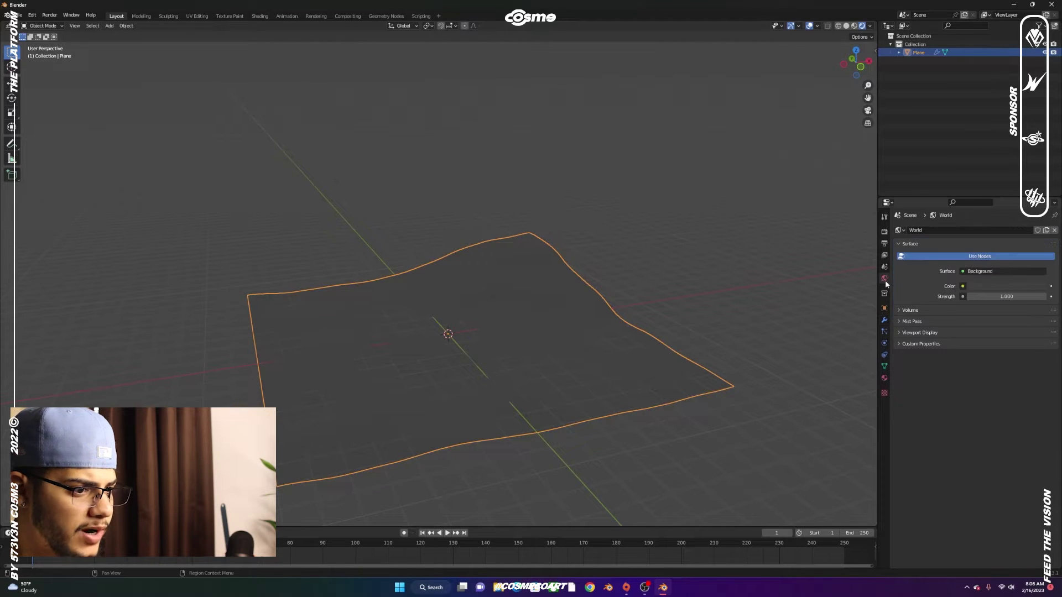
{"action": "left_click", "coordinate": [963, 287]}
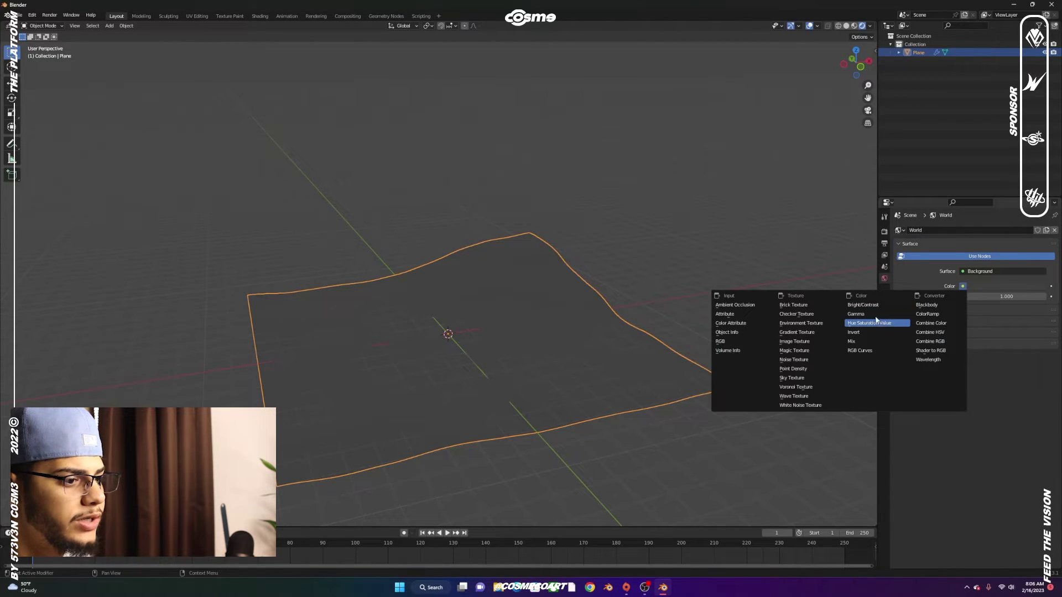
{"action": "left_click", "coordinate": [812, 325]}
{"action": "left_click", "coordinate": [1010, 299]}
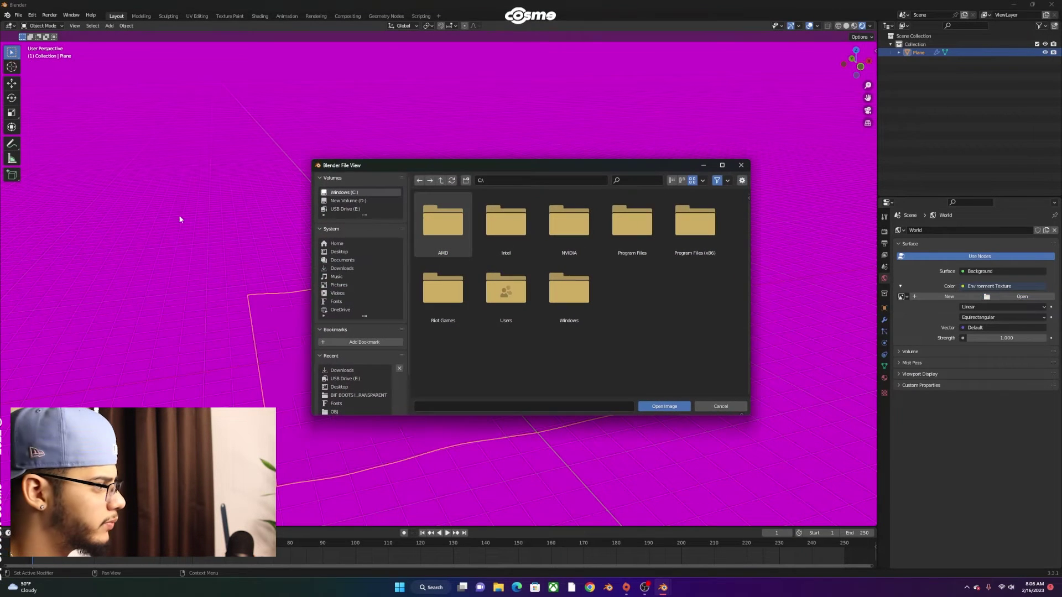
{"action": "left_click", "coordinate": [334, 268]}
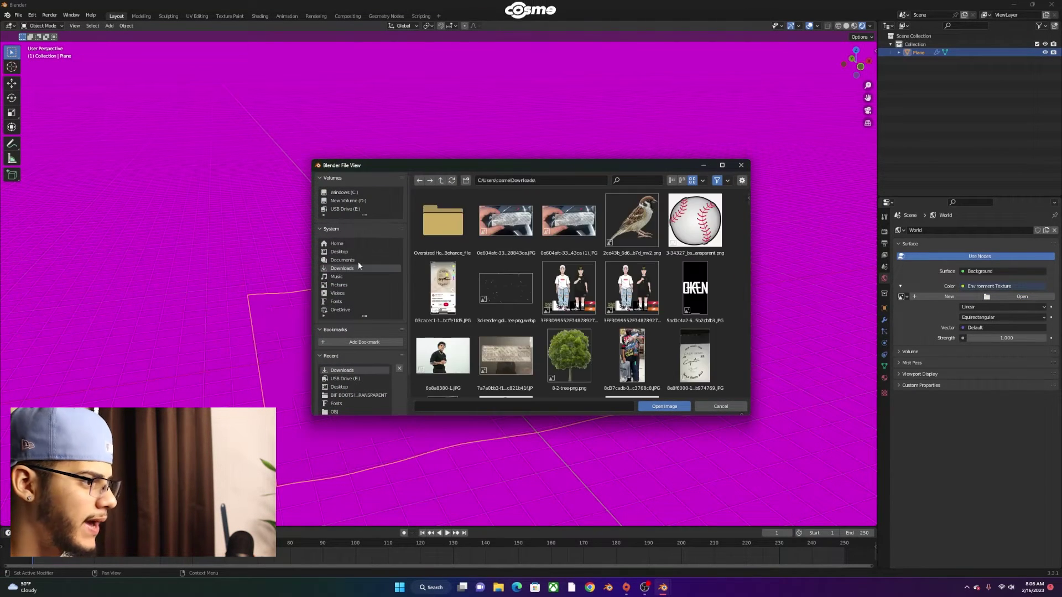
{"action": "left_click", "coordinate": [626, 181]}
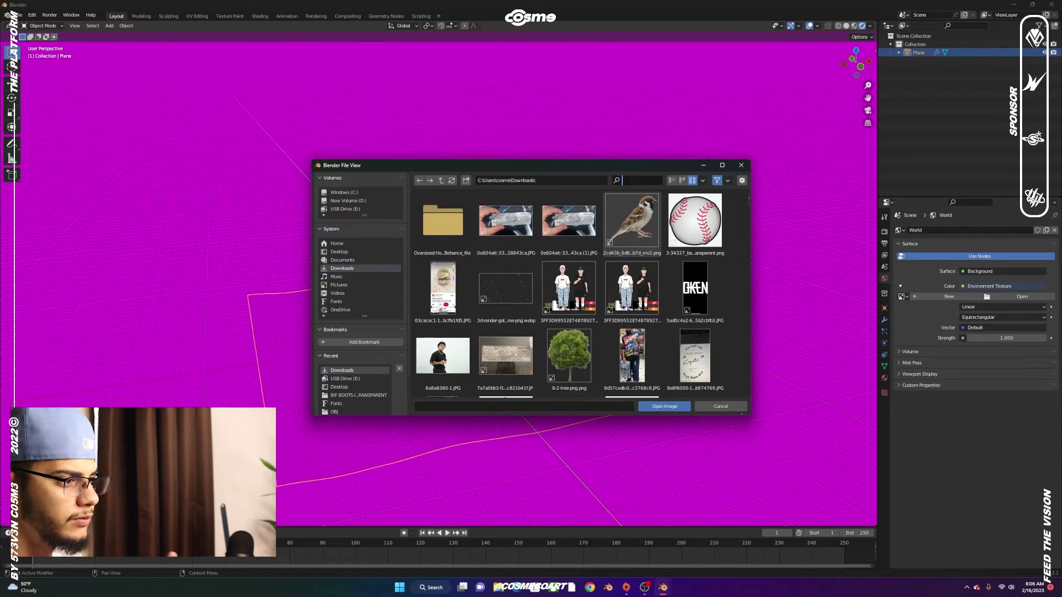
{"action": "type", "text": "exr"}
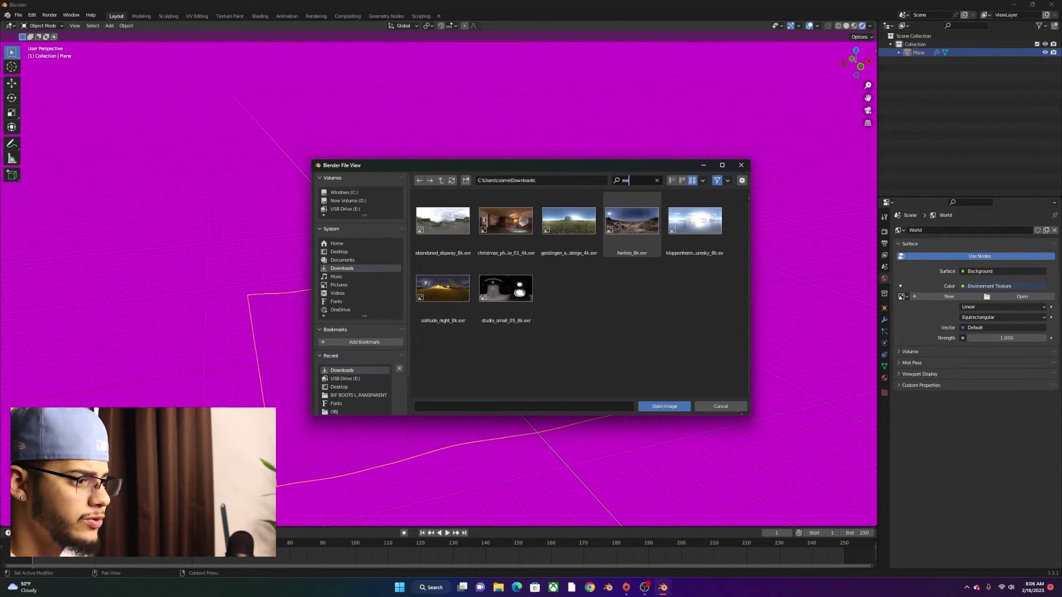
{"action": "double_click", "coordinate": [686, 222]}
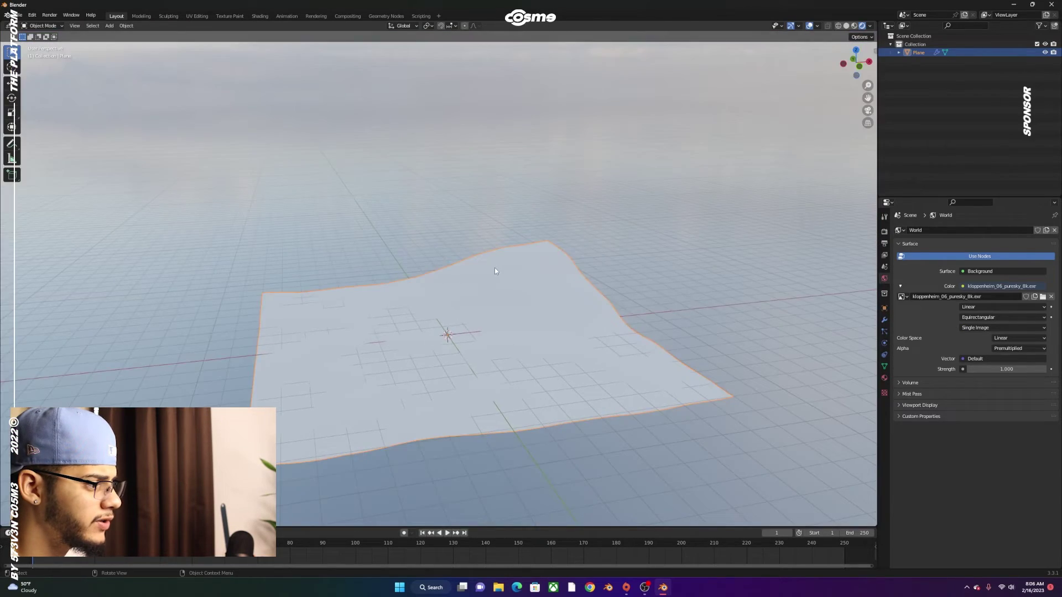
{"action": "middle_click_drag", "start_coordinate": [495, 268], "coordinate": [374, 238]}
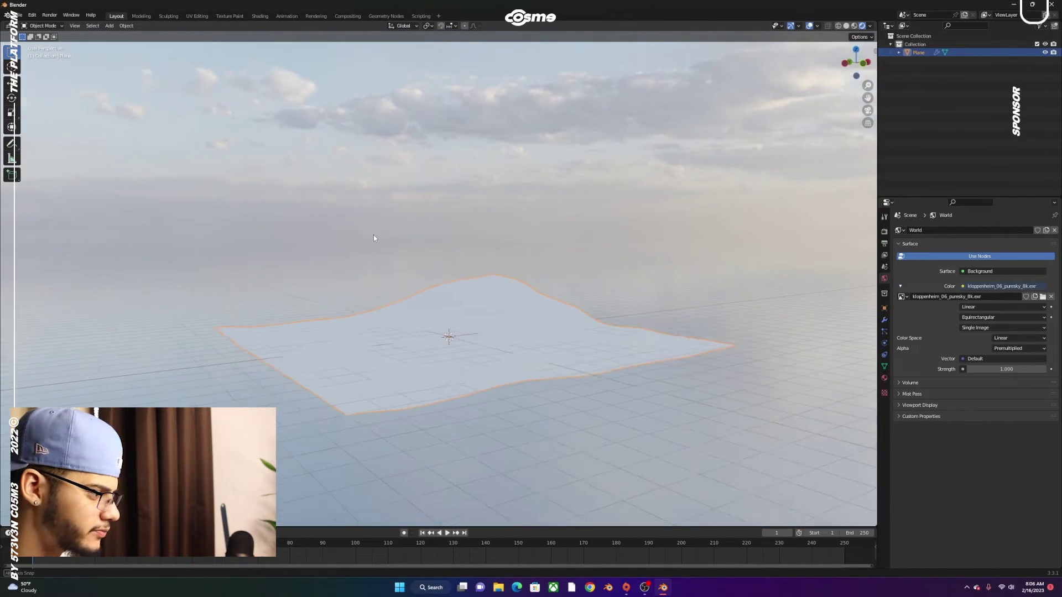
Switch to the Shading workspace and view the terrain in Rendered shading
{"action": "scroll", "coordinate": [432, 294], "scroll_direction": "up", "scroll_amount": 5}
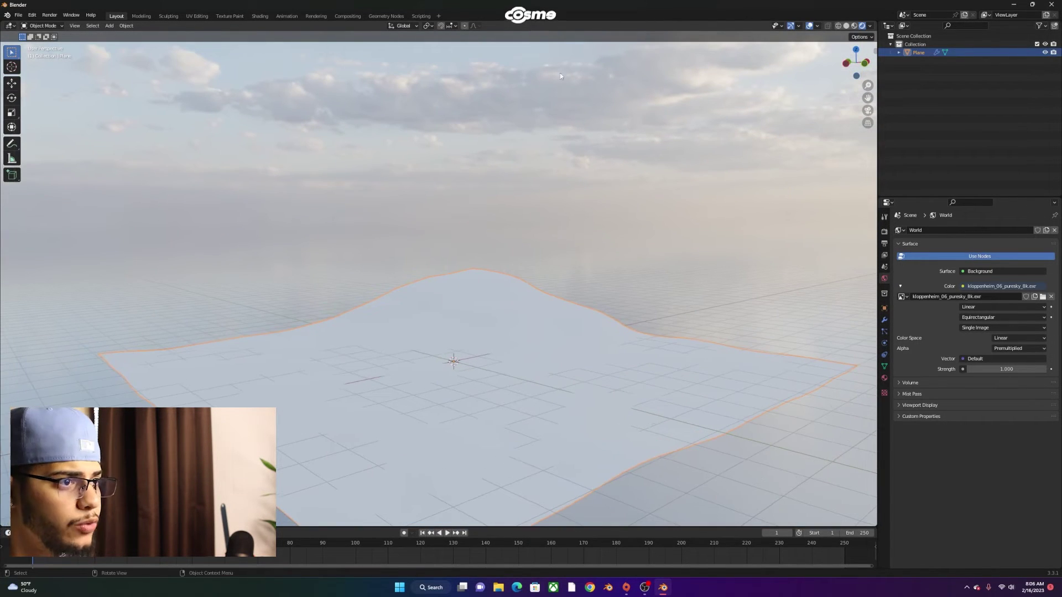
{"action": "left_click", "coordinate": [260, 16]}
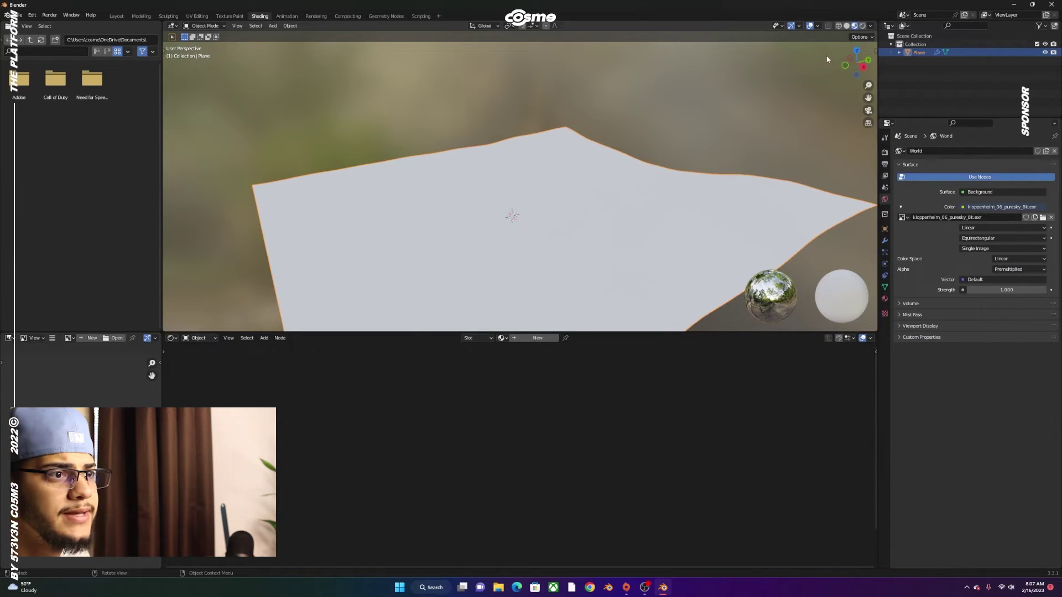
{"action": "left_click", "coordinate": [862, 26]}
{"action": "mouse_move", "coordinate": [828, 65]}
{"action": "middle_mouse_down"}
{"action": "mouse_move", "coordinate": [664, 138]}
{"action": "mouse_move", "coordinate": [569, 206]}
{"action": "mouse_move", "coordinate": [651, 197]}
{"action": "mouse_move", "coordinate": [579, 211]}
{"action": "middle_mouse_up"}
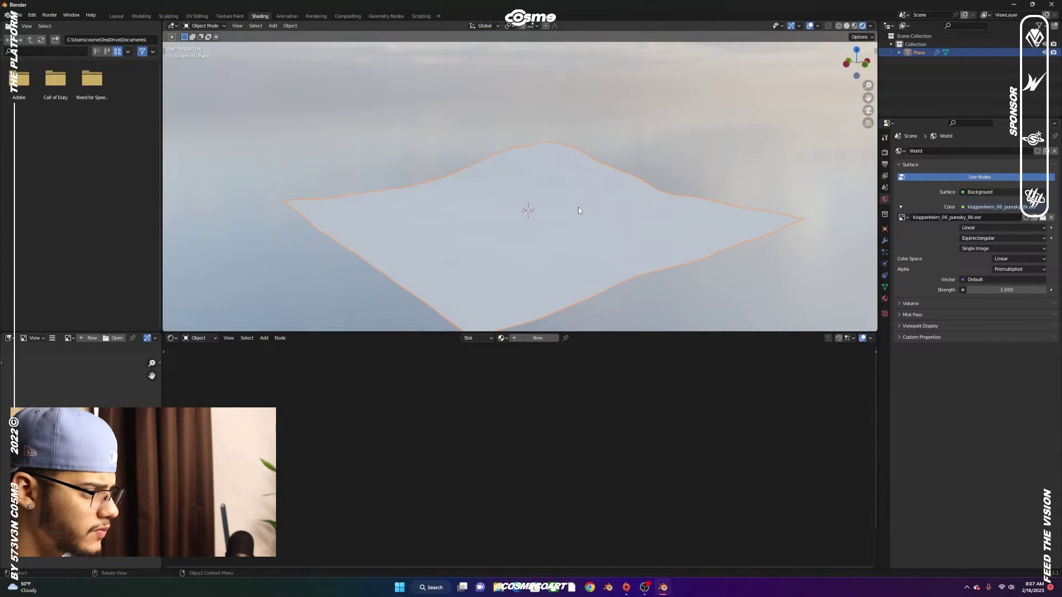
Create a new material for the plane and name it 'snow plane'
{"action": "left_click", "coordinate": [534, 338]}
{"action": "mouse_move", "coordinate": [507, 347]}
{"action": "middle_mouse_down"}
{"action": "mouse_move", "coordinate": [514, 369]}
{"action": "mouse_move", "coordinate": [520, 355]}
{"action": "middle_mouse_up"}
{"action": "left_click", "coordinate": [513, 338]}
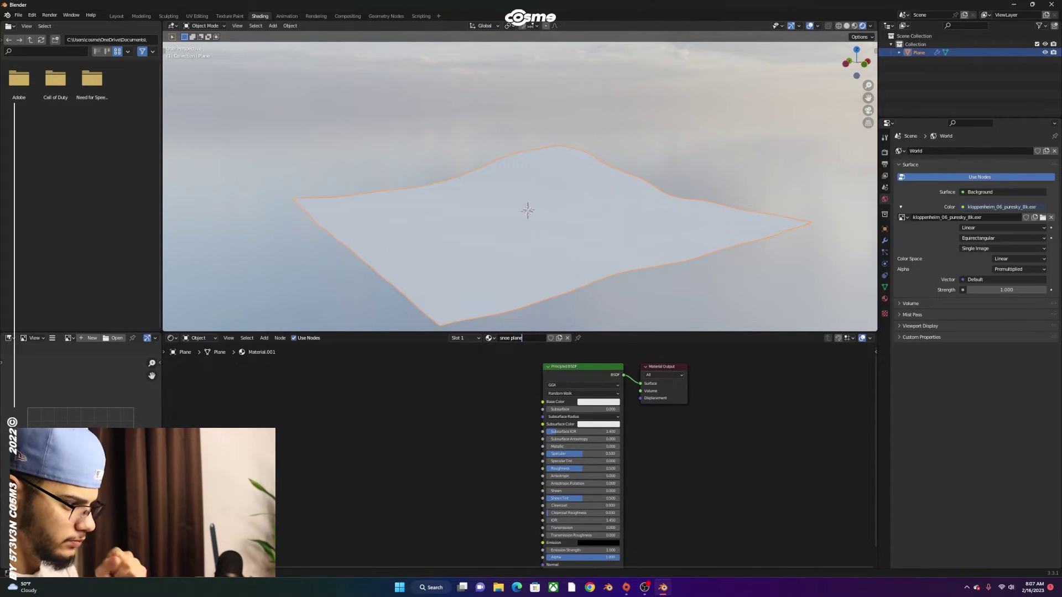
{"action": "type", "text": "snoe p"}
{"action": "key", "text": "BackSpace"}
{"action": "key", "text": "BackSpace"}
{"action": "key", "text": "BackSpace"}
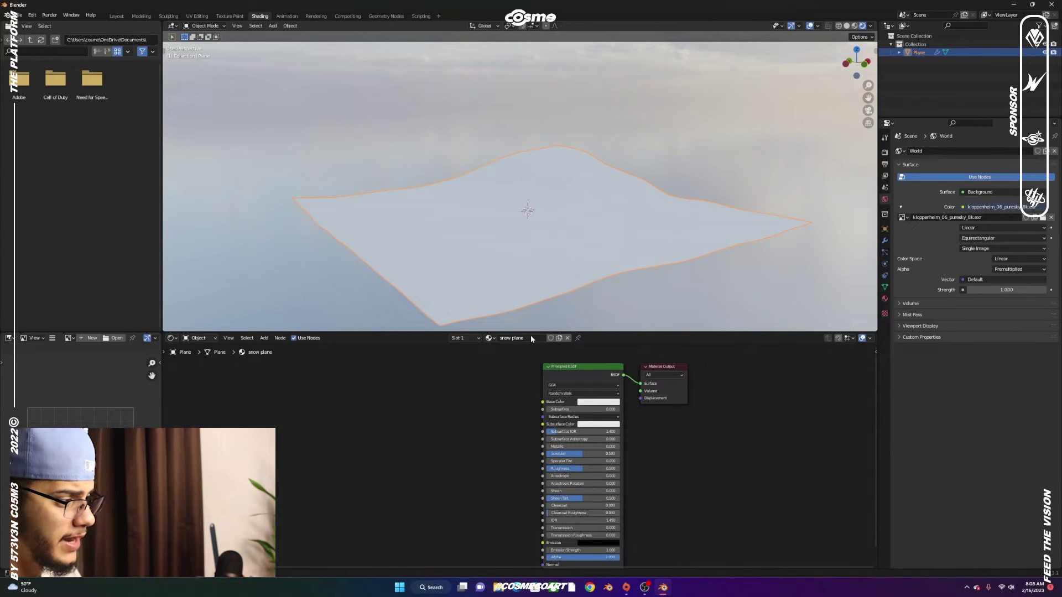
{"action": "scroll", "coordinate": [387, 412], "scroll_direction": "up", "scroll_amount": 2}
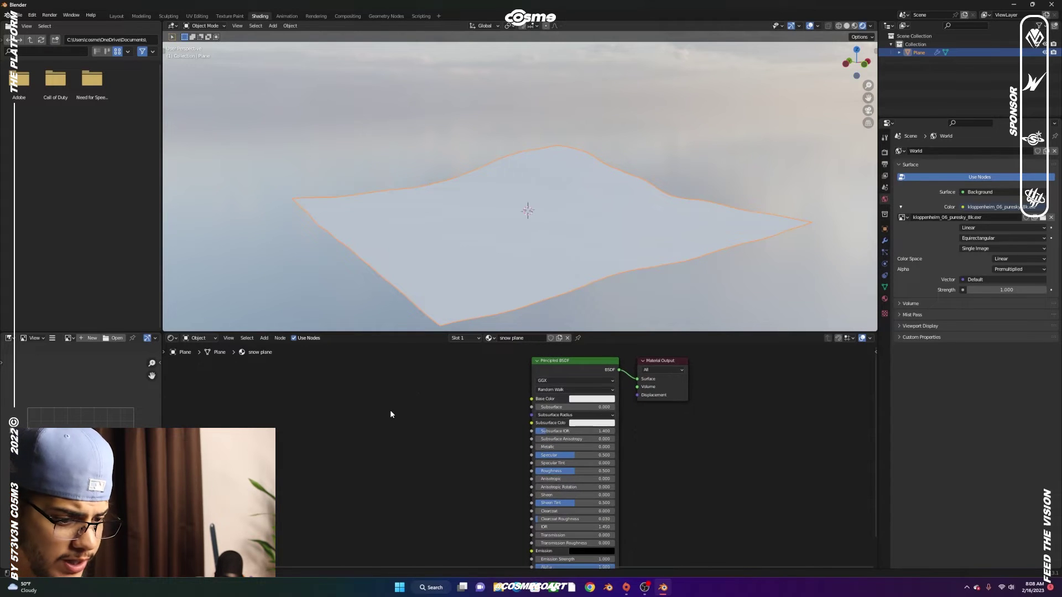
Add a ColorRamp node and connect its colour to the Principled BSDF Base Color
{"action": "key", "text": "shift+a"}
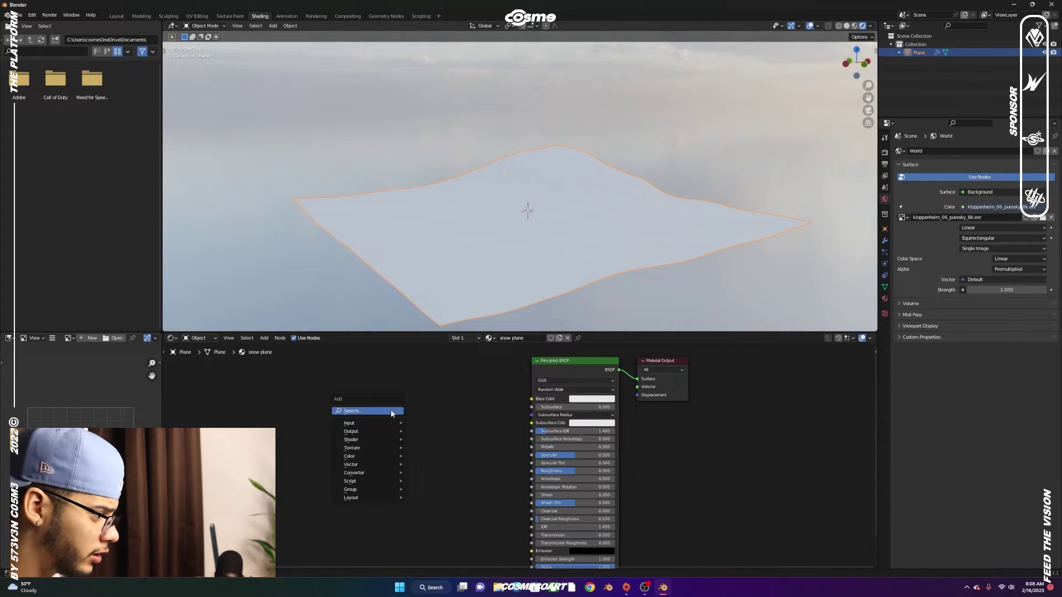
{"action": "left_click", "coordinate": [392, 411]}
{"action": "type", "text": "color ramp"}
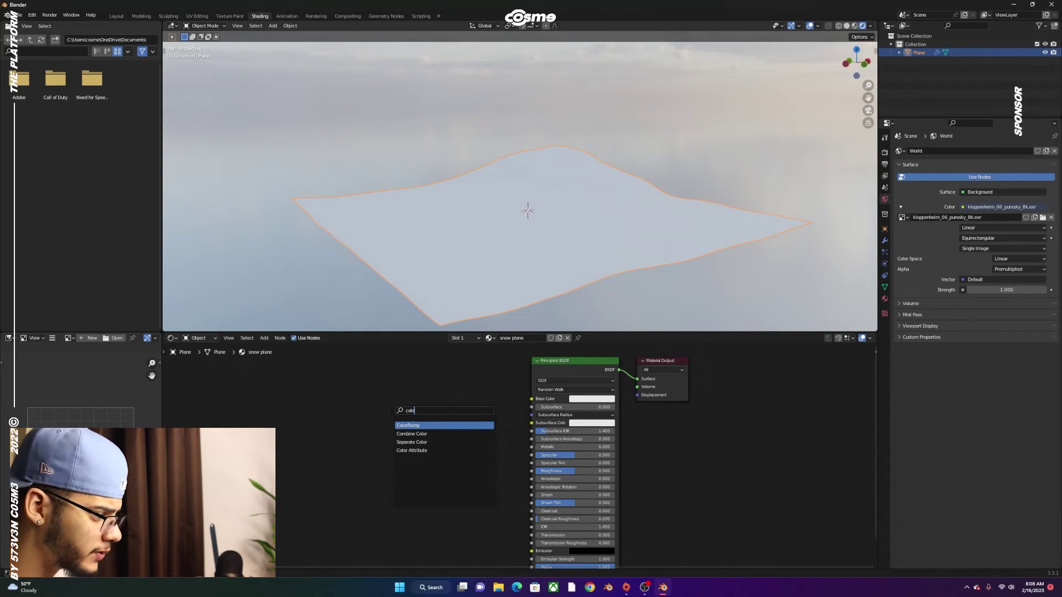
{"action": "key", "text": "Return"}
{"action": "left_click", "coordinate": [408, 416]}
{"action": "left_click_drag", "start_coordinate": [466, 412], "coordinate": [532, 402]}
{"action": "left_click_drag", "start_coordinate": [434, 405], "coordinate": [453, 400]}
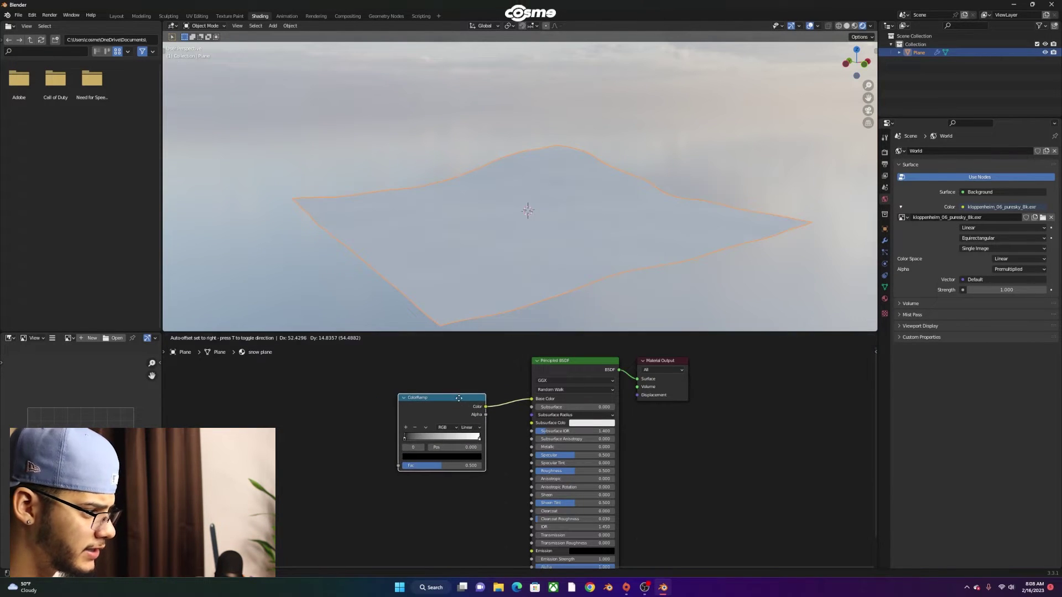
Add an Image Texture node and link its Color to the ColorRamp Fac and Base Color
{"action": "key", "text": "shift+a"}
{"action": "left_click", "coordinate": [343, 401]}
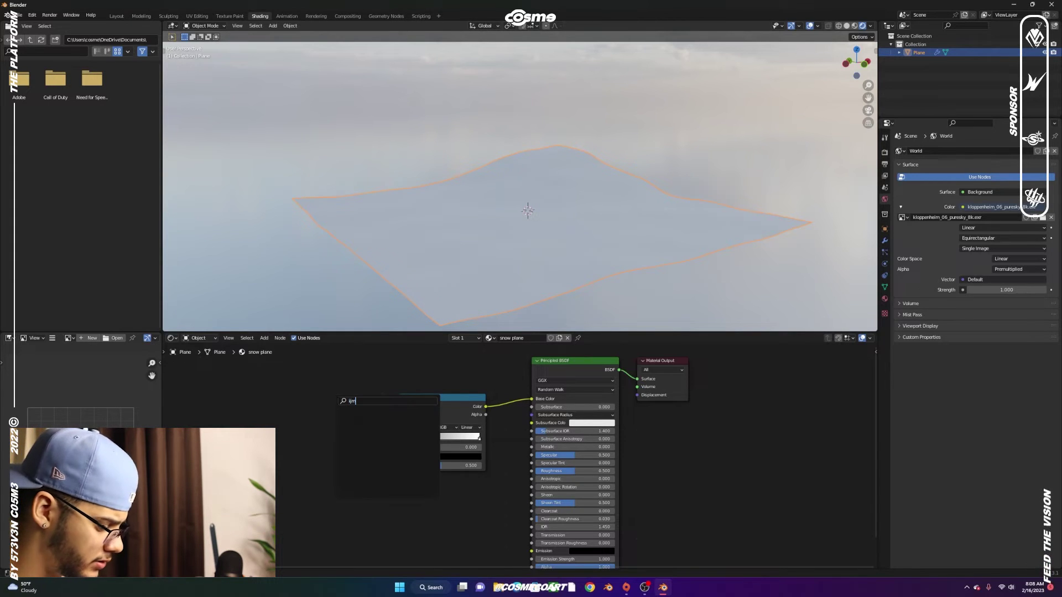
{"action": "type", "text": "ima"}
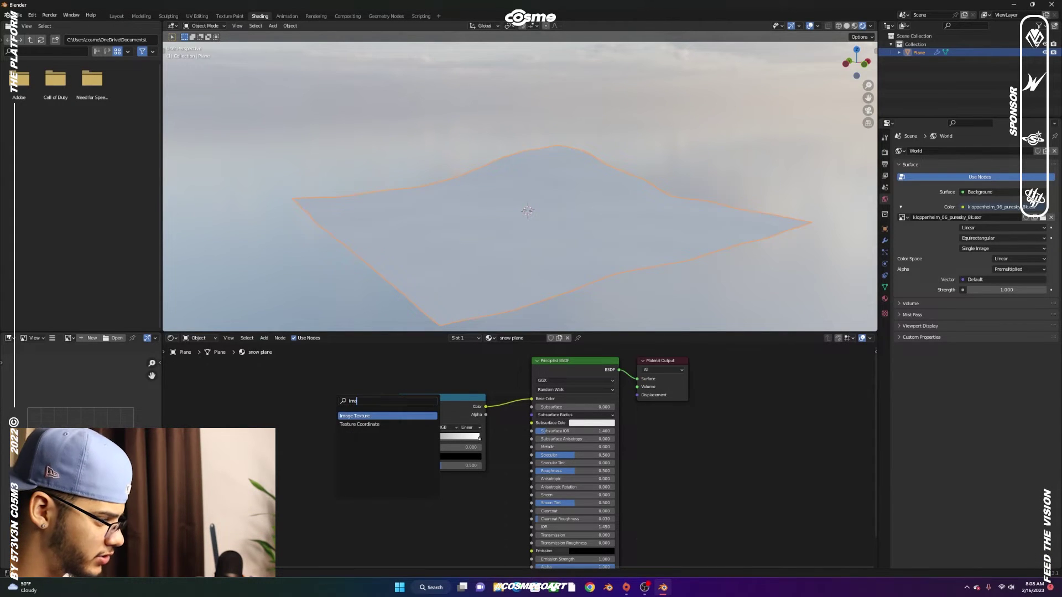
{"action": "key", "text": "Return"}
{"action": "left_click", "coordinate": [329, 410]}
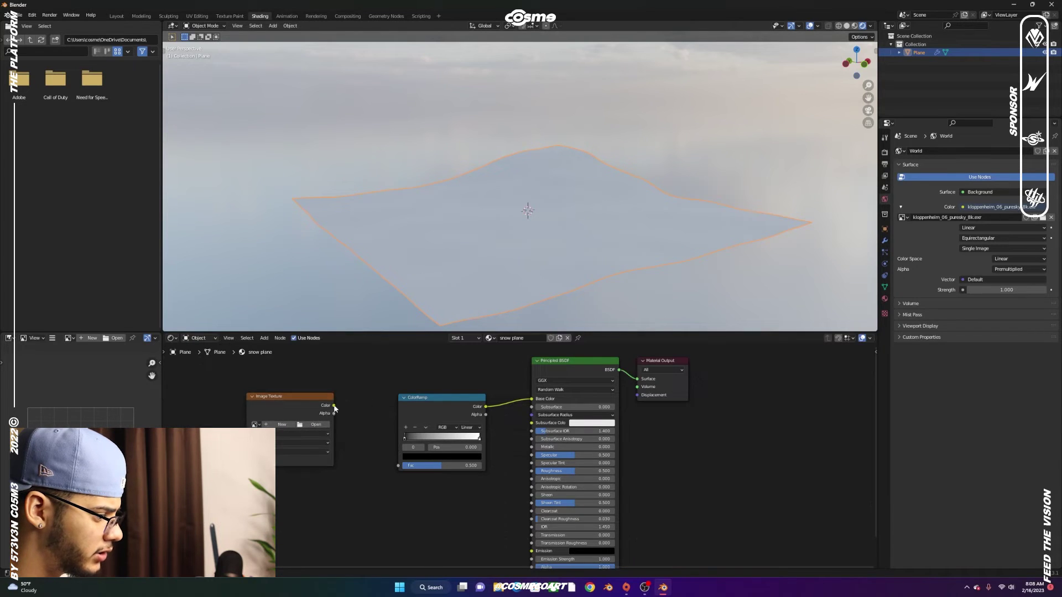
{"action": "left_click_drag", "start_coordinate": [383, 443], "coordinate": [399, 465]}
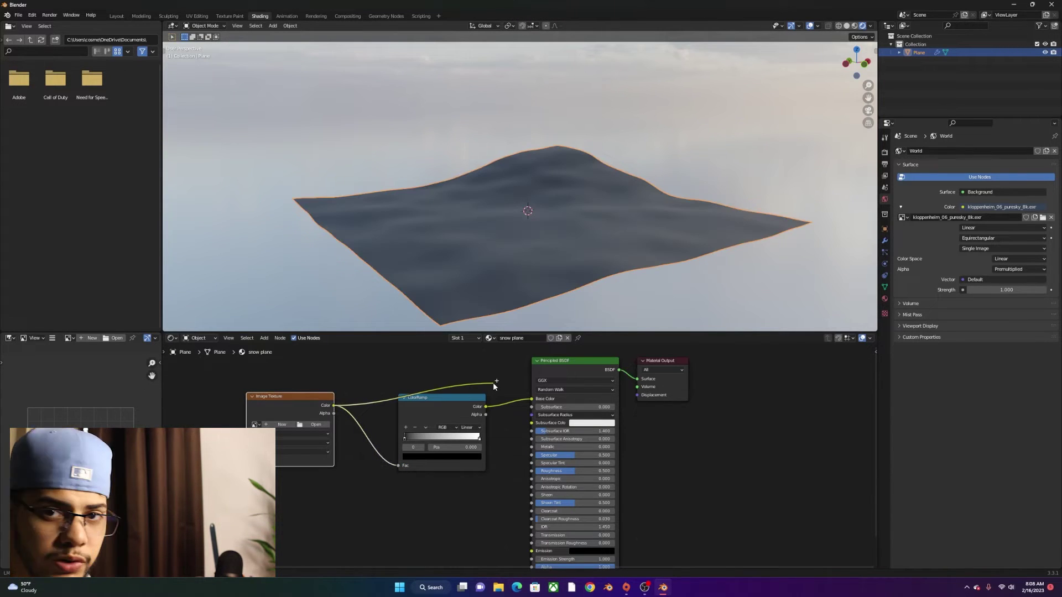
{"action": "mouse_move", "coordinate": [496, 384]}
{"action": "left_mouse_down"}
{"action": "mouse_move", "coordinate": [525, 387]}
{"action": "mouse_move", "coordinate": [529, 395]}
{"action": "mouse_move", "coordinate": [493, 410]}
{"action": "mouse_move", "coordinate": [533, 455]}
{"action": "left_mouse_up"}
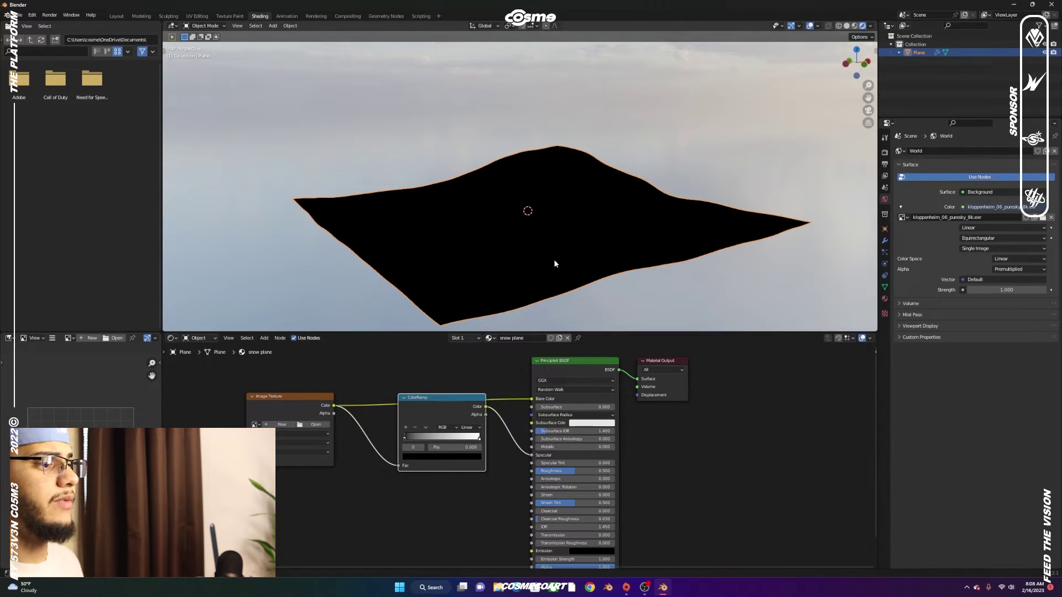
{"action": "middle_click_drag", "start_coordinate": [533, 297], "coordinate": [540, 281]}
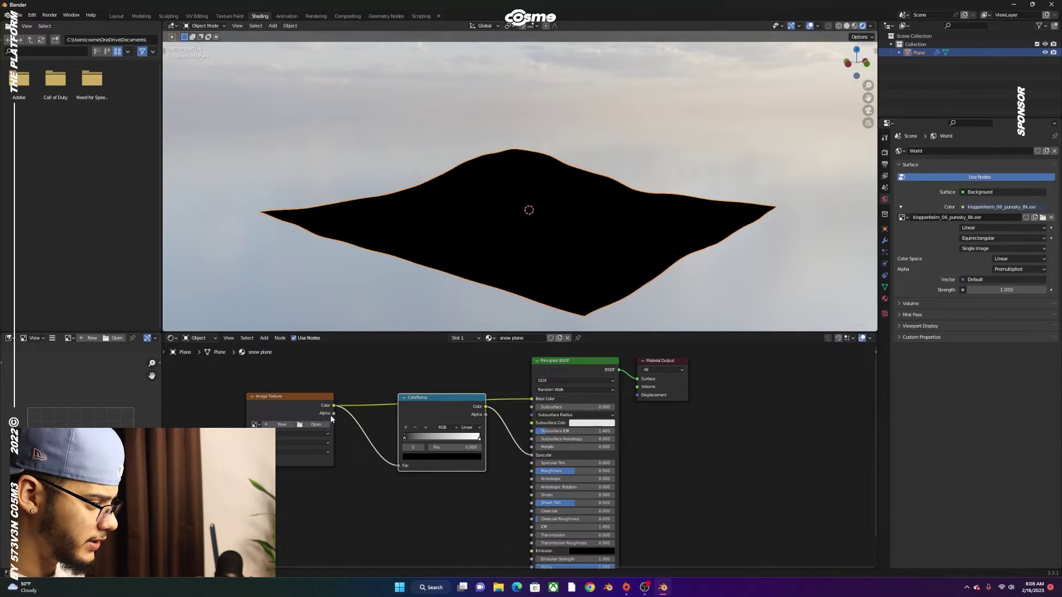
Load the TexturesCom snow image from Downloads into the Image Texture node
{"action": "left_click", "coordinate": [313, 423]}
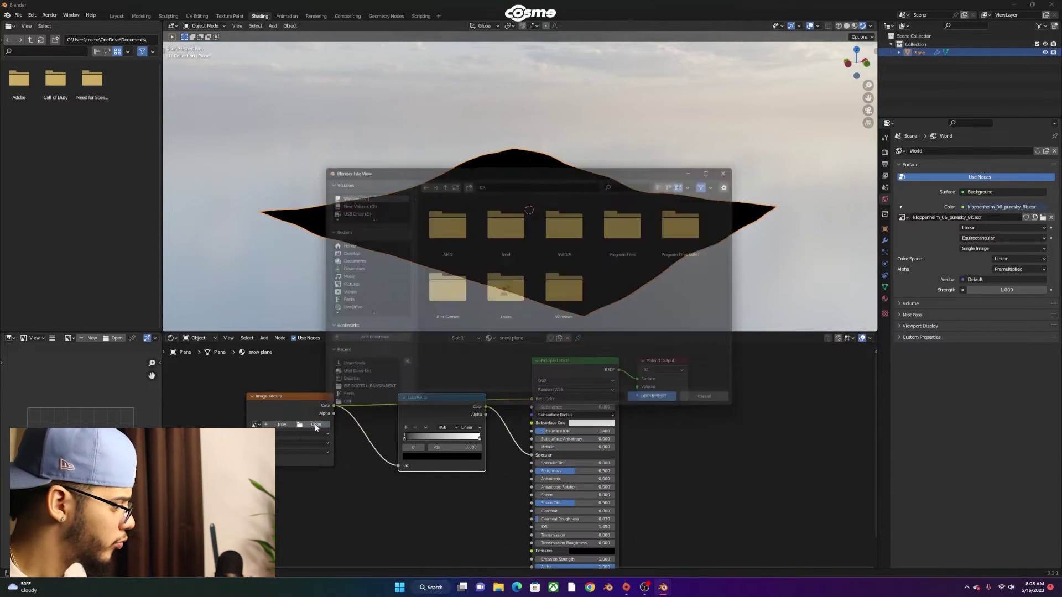
{"action": "left_click", "coordinate": [347, 267]}
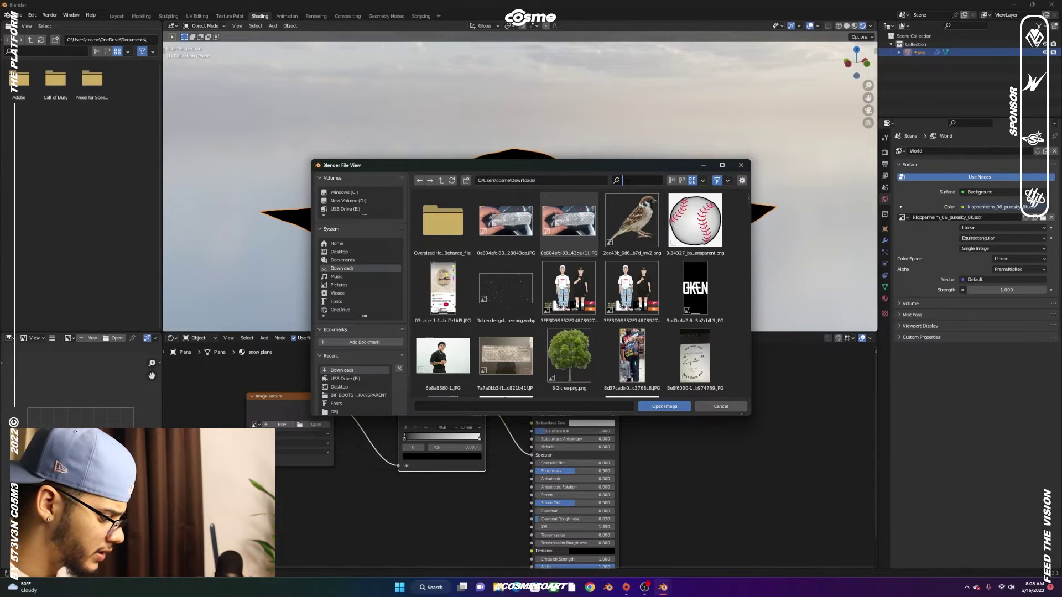
{"action": "type", "text": "sn"}
{"action": "double_click", "coordinate": [507, 224]}
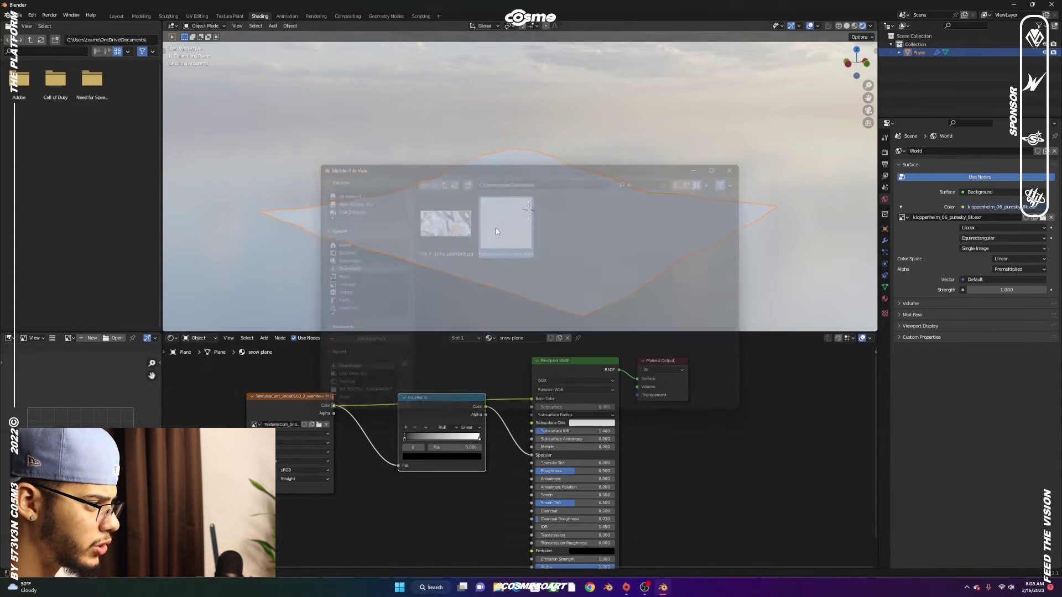
{"action": "scroll", "coordinate": [595, 231], "scroll_direction": "up", "scroll_amount": 5}
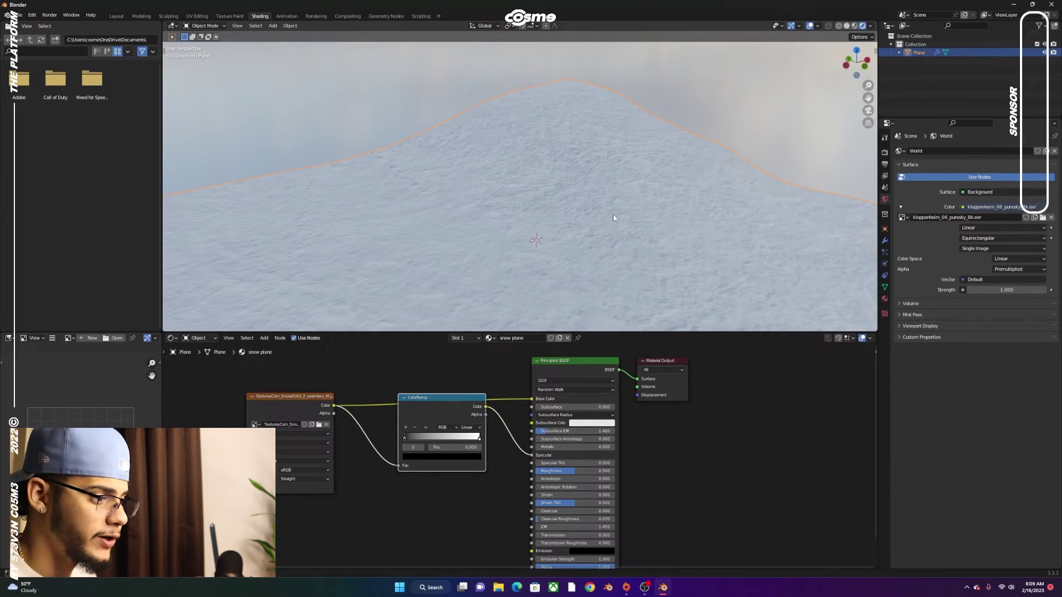
{"action": "scroll", "coordinate": [610, 216], "scroll_direction": "down", "scroll_amount": 2}
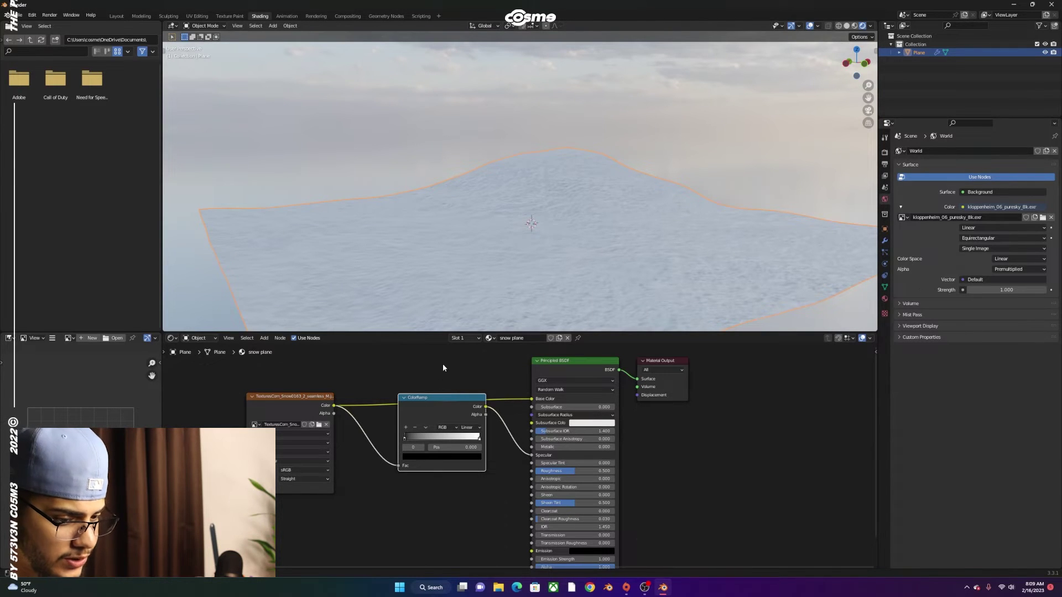
Add a Bump node to the snow material for the Principled BSDF Normal
{"action": "middle_click_drag", "start_coordinate": [379, 541], "coordinate": [361, 470]}
{"action": "key", "text": "shift+a"}
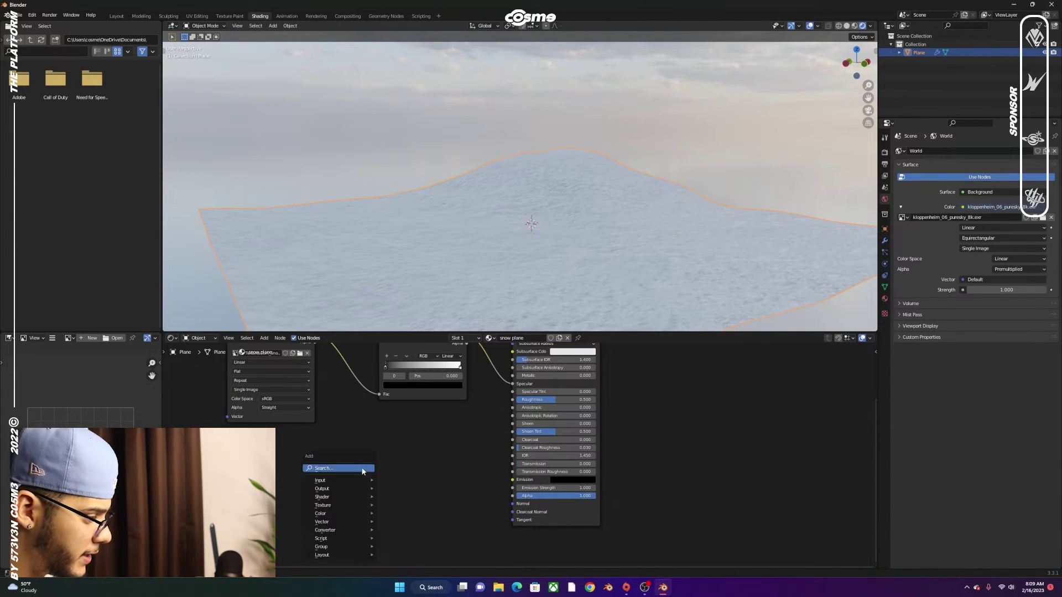
{"action": "left_click", "coordinate": [363, 470]}
{"action": "type", "text": "bu"}
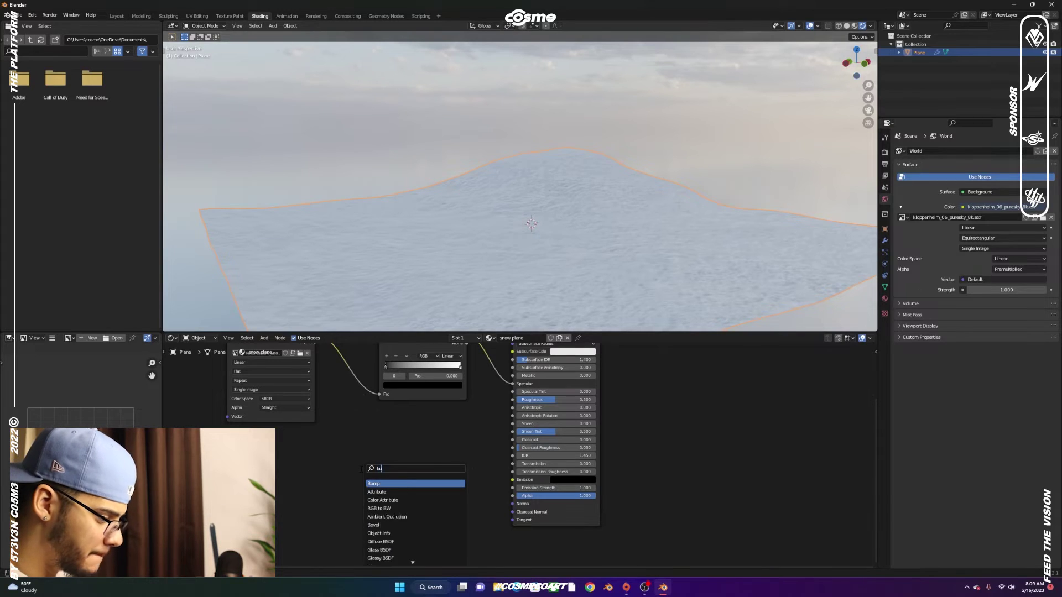
{"action": "type", "text": "mp"}
{"action": "key", "text": "Return"}
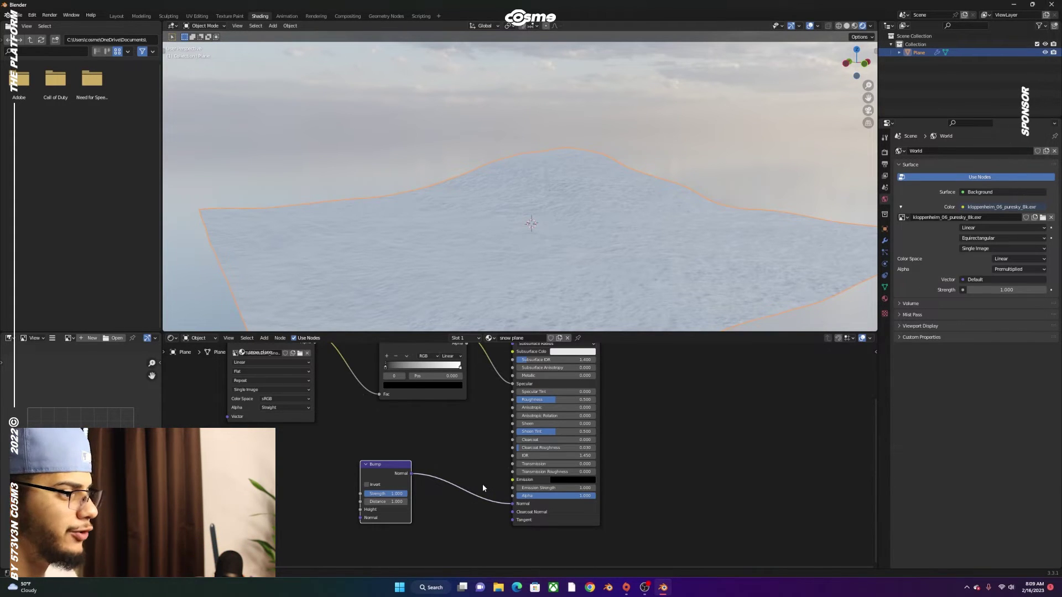
{"action": "left_click_drag", "start_coordinate": [392, 464], "coordinate": [418, 464]}
Add a Noise Texture node left of the Bump node to drive its Height
{"action": "key", "text": "shift+a"}
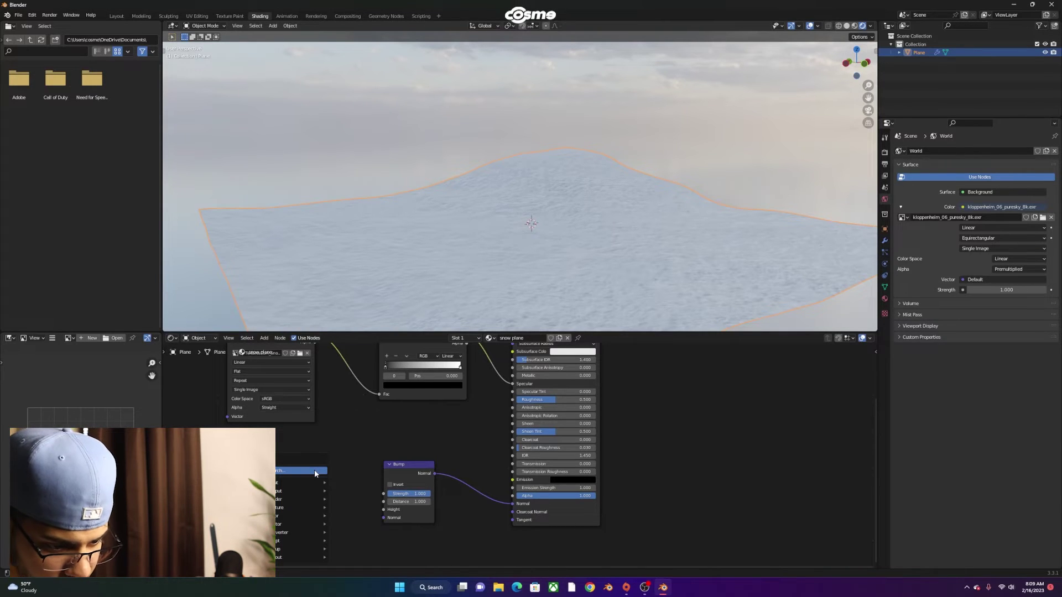
{"action": "left_click", "coordinate": [314, 470]}
{"action": "type", "text": "noise"}
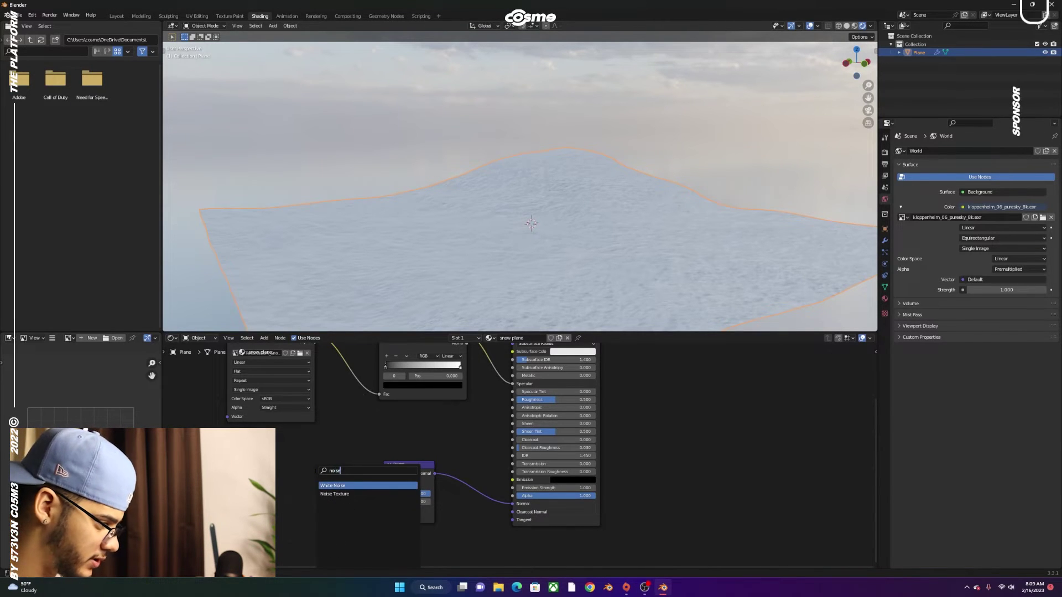
{"action": "key", "text": "Down"}
{"action": "key", "text": "Return"}
{"action": "left_click", "coordinate": [306, 476]}
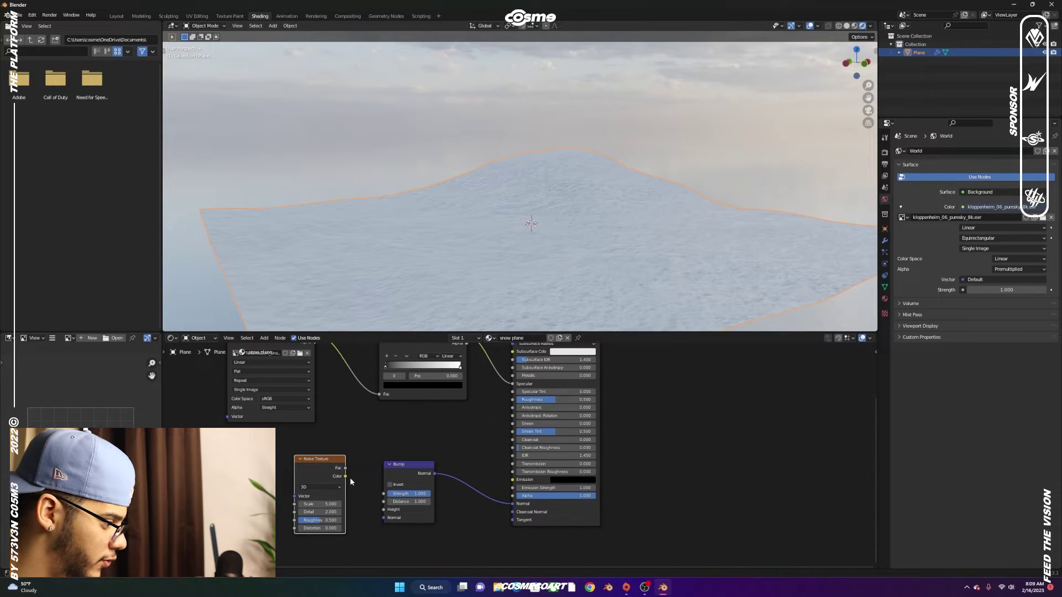
{"action": "scroll", "coordinate": [479, 251], "scroll_direction": "down", "scroll_amount": 3}
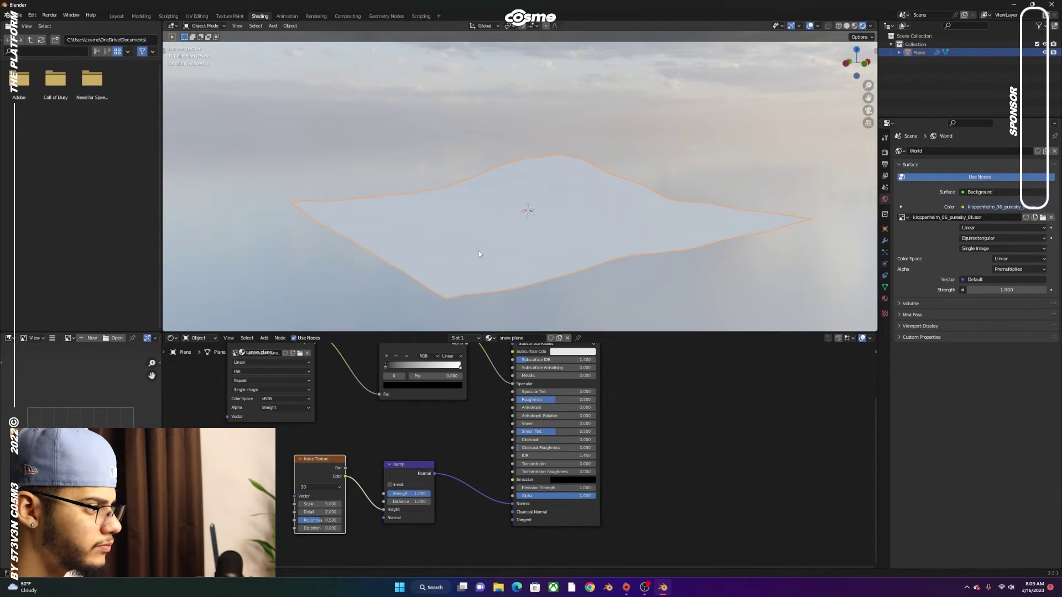
{"action": "mouse_move", "coordinate": [479, 251]}
{"action": "middle_mouse_down"}
{"action": "mouse_move", "coordinate": [520, 258]}
{"action": "mouse_move", "coordinate": [443, 247]}
{"action": "mouse_move", "coordinate": [501, 264]}
{"action": "mouse_move", "coordinate": [509, 254]}
{"action": "mouse_move", "coordinate": [509, 244]}
{"action": "mouse_move", "coordinate": [484, 247]}
{"action": "middle_mouse_up"}
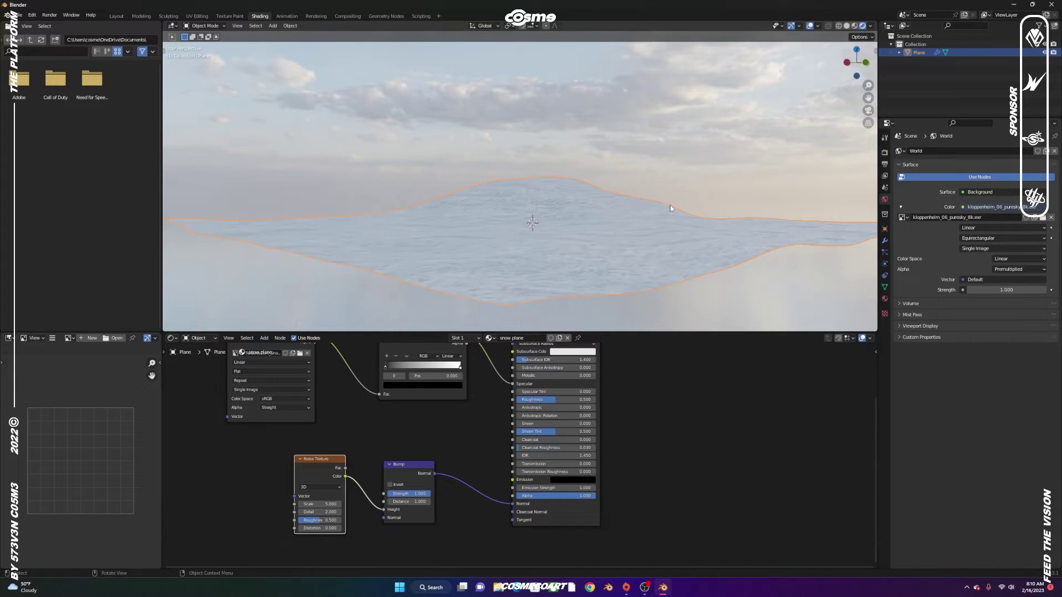
Set the Noise Texture Scale to 800 and its Detail to 2.3
{"action": "left_click", "coordinate": [645, 587]}
{"action": "left_click", "coordinate": [645, 588]}
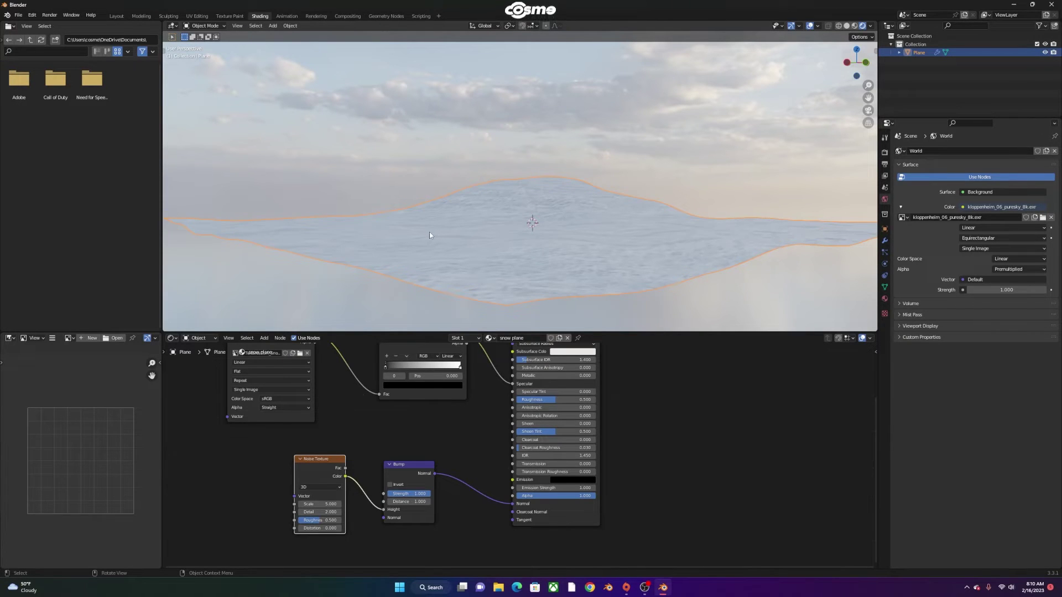
{"action": "mouse_move", "coordinate": [483, 214]}
{"action": "middle_mouse_down"}
{"action": "mouse_move", "coordinate": [480, 240]}
{"action": "mouse_move", "coordinate": [483, 212]}
{"action": "middle_mouse_up"}
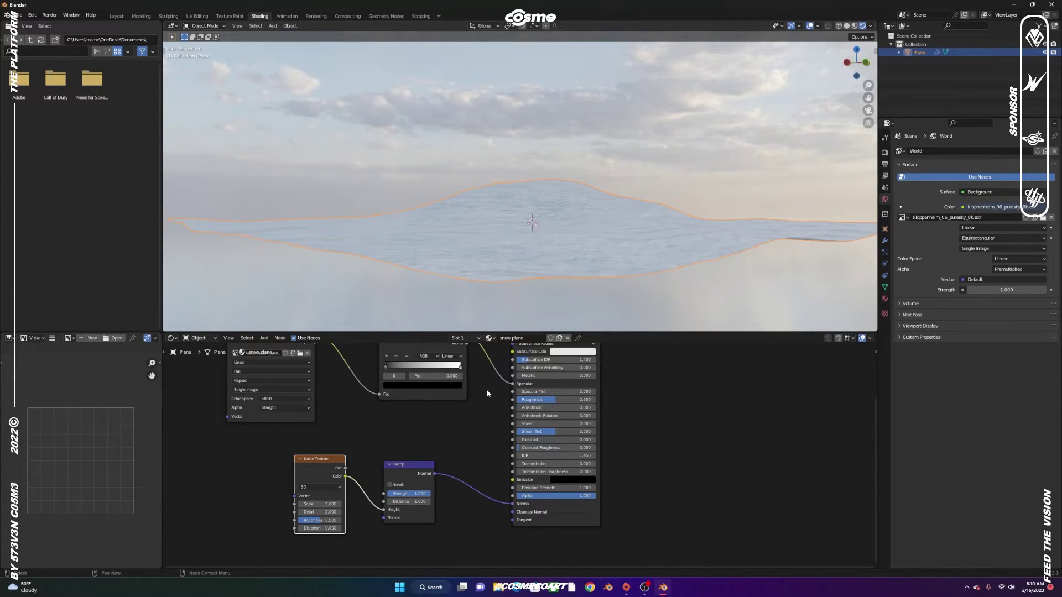
{"action": "middle_click_drag", "start_coordinate": [486, 389], "coordinate": [484, 412]}
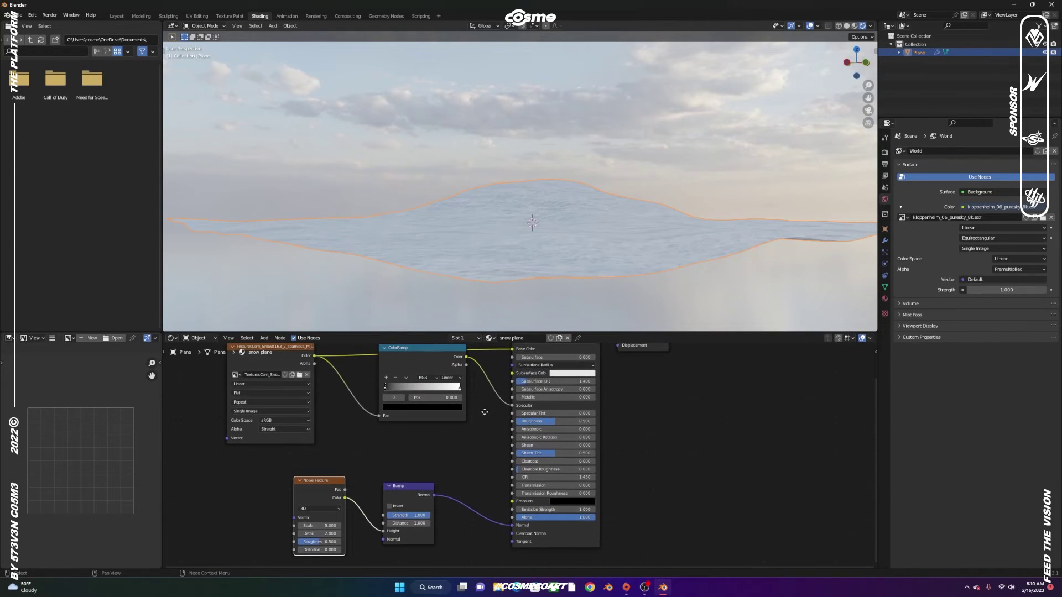
{"action": "scroll", "coordinate": [485, 416], "scroll_direction": "down", "scroll_amount": 2}
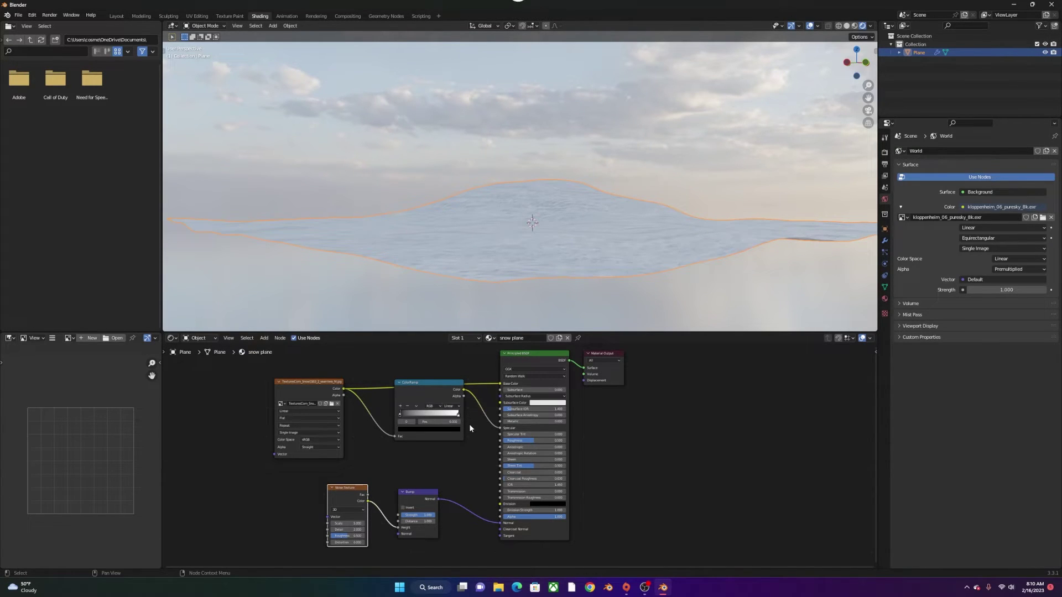
{"action": "scroll", "coordinate": [358, 472], "scroll_direction": "up", "scroll_amount": 1}
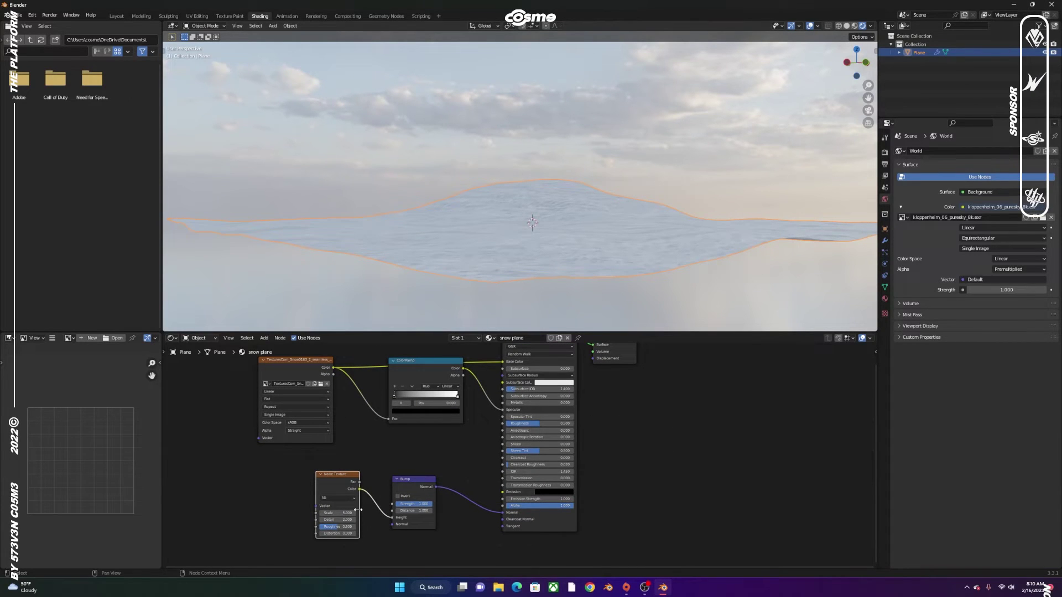
{"action": "scroll", "coordinate": [364, 526], "scroll_direction": "up", "scroll_amount": 2}
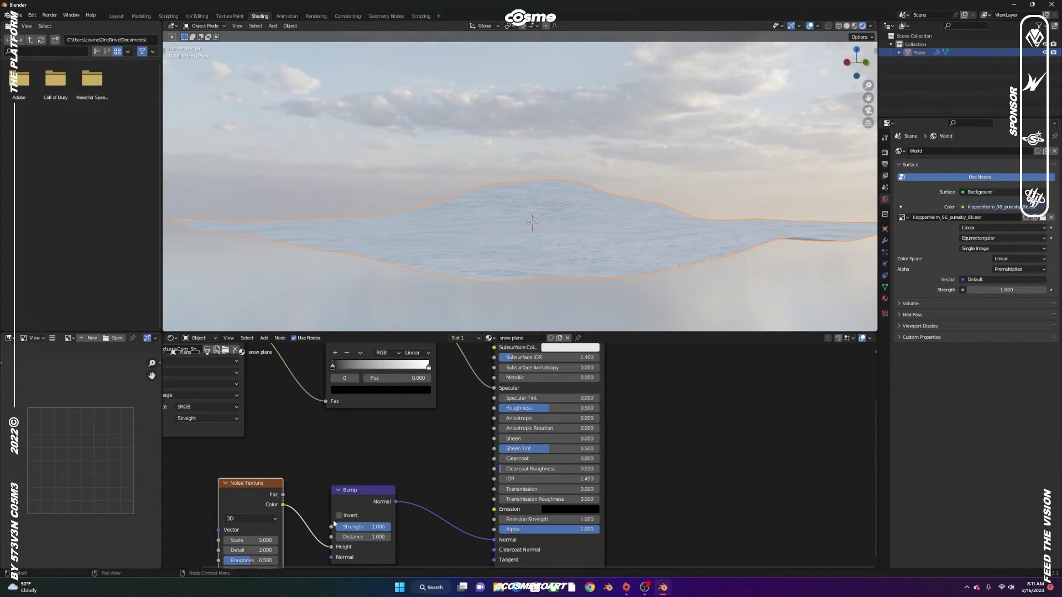
{"action": "scroll", "coordinate": [334, 523], "scroll_direction": "up", "scroll_amount": 2}
{"action": "middle_click_drag", "start_coordinate": [334, 523], "coordinate": [474, 381]}
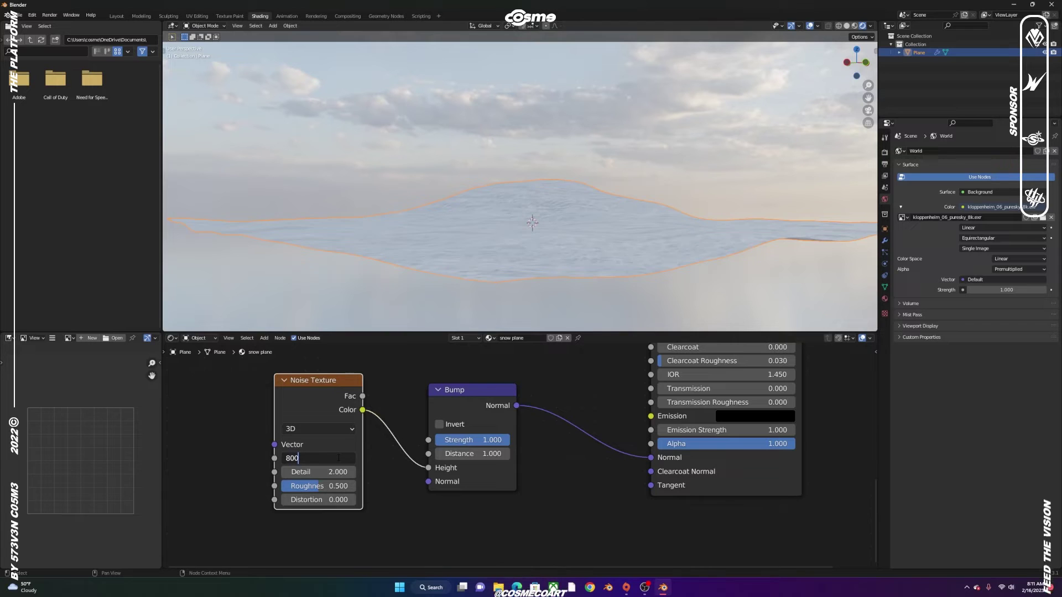
{"action": "key", "text": "Return"}
{"action": "scroll", "coordinate": [559, 229], "scroll_direction": "up", "scroll_amount": 4}
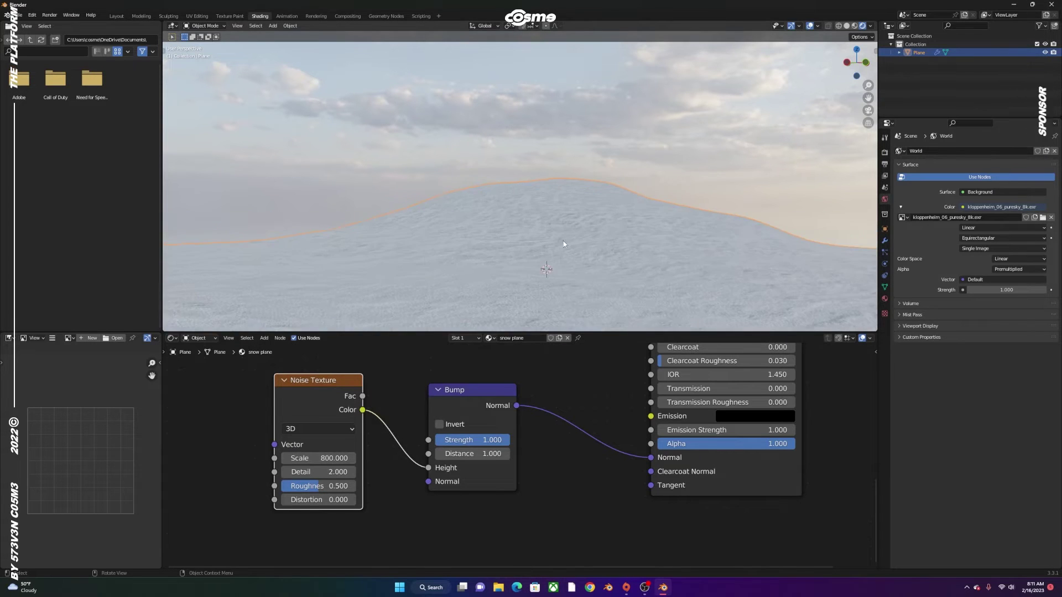
{"action": "scroll", "coordinate": [556, 239], "scroll_direction": "down", "scroll_amount": 2}
{"action": "scroll", "coordinate": [570, 233], "scroll_direction": "up", "scroll_amount": 2}
{"action": "scroll", "coordinate": [577, 232], "scroll_direction": "down", "scroll_amount": 3}
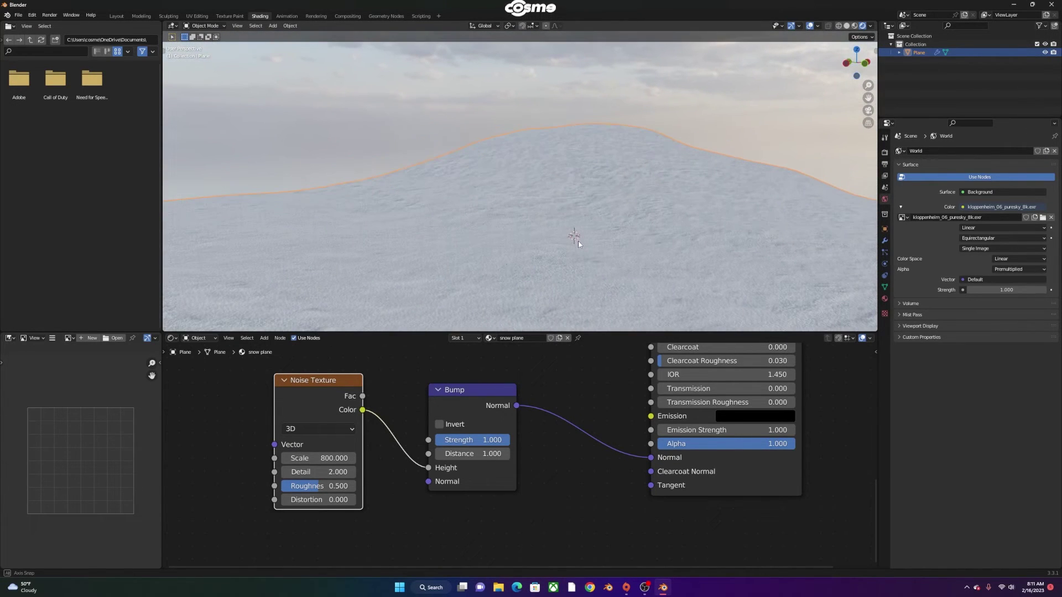
{"action": "scroll", "coordinate": [399, 259], "scroll_direction": "down", "scroll_amount": 2}
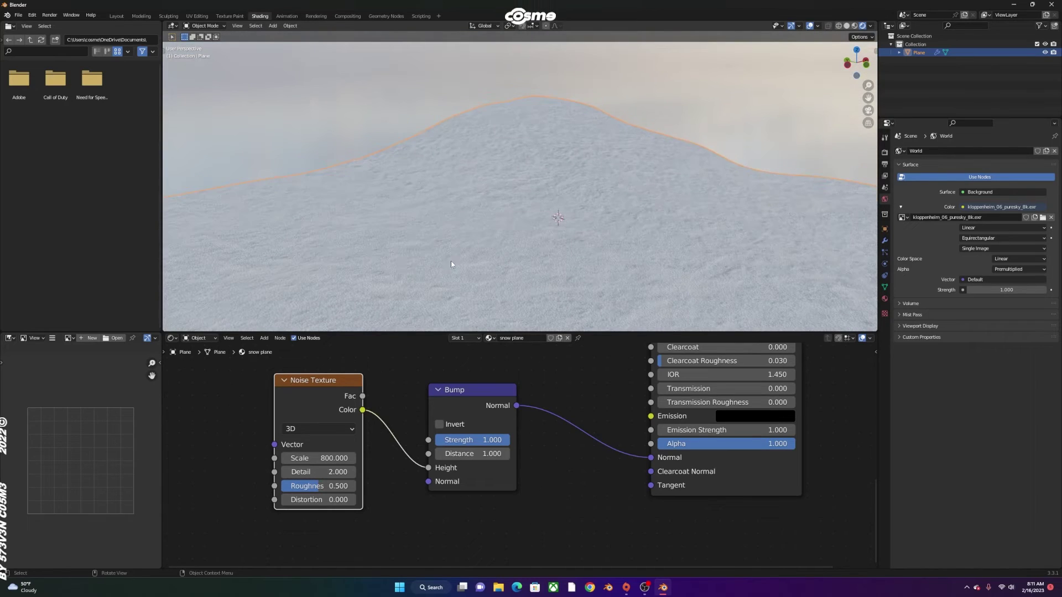
{"action": "scroll", "coordinate": [455, 257], "scroll_direction": "down", "scroll_amount": 1}
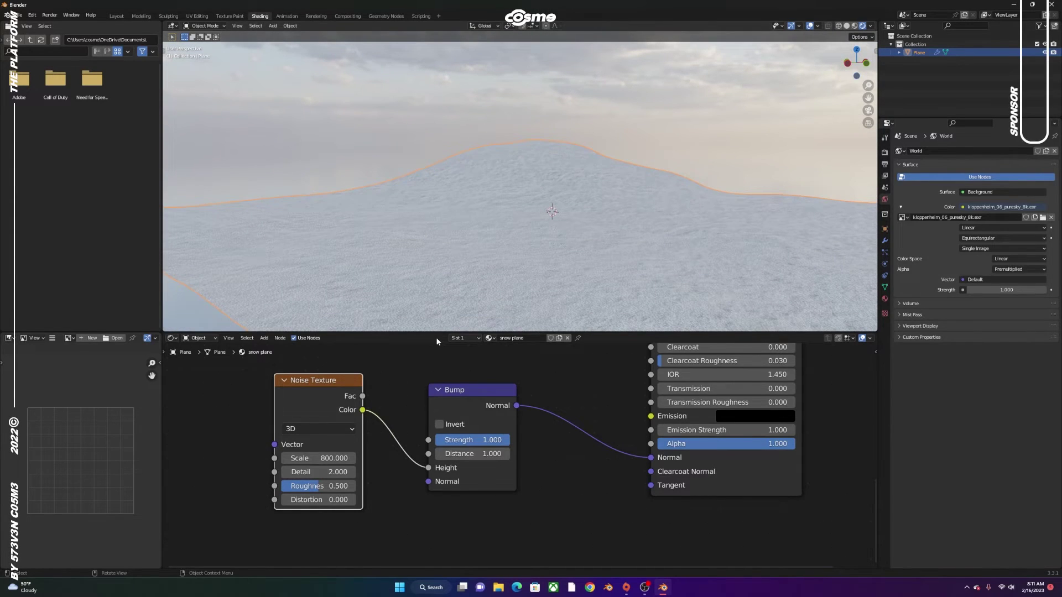
{"action": "left_click", "coordinate": [330, 471]}
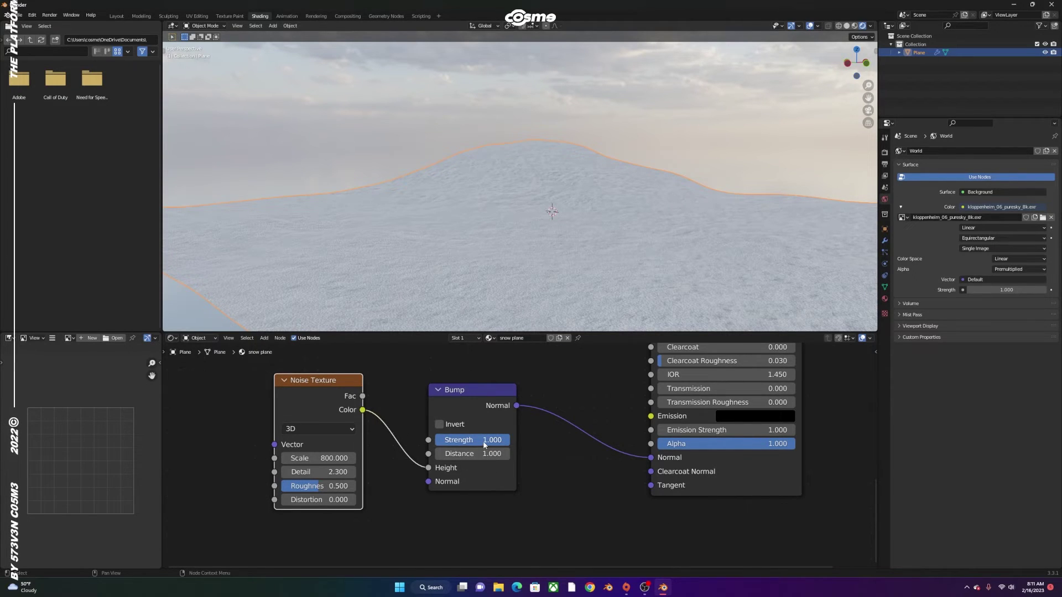
Lower the Bump Strength to about 0.417 and return to the Layout workspace
{"action": "left_click_drag", "start_coordinate": [492, 440], "coordinate": [439, 440]}
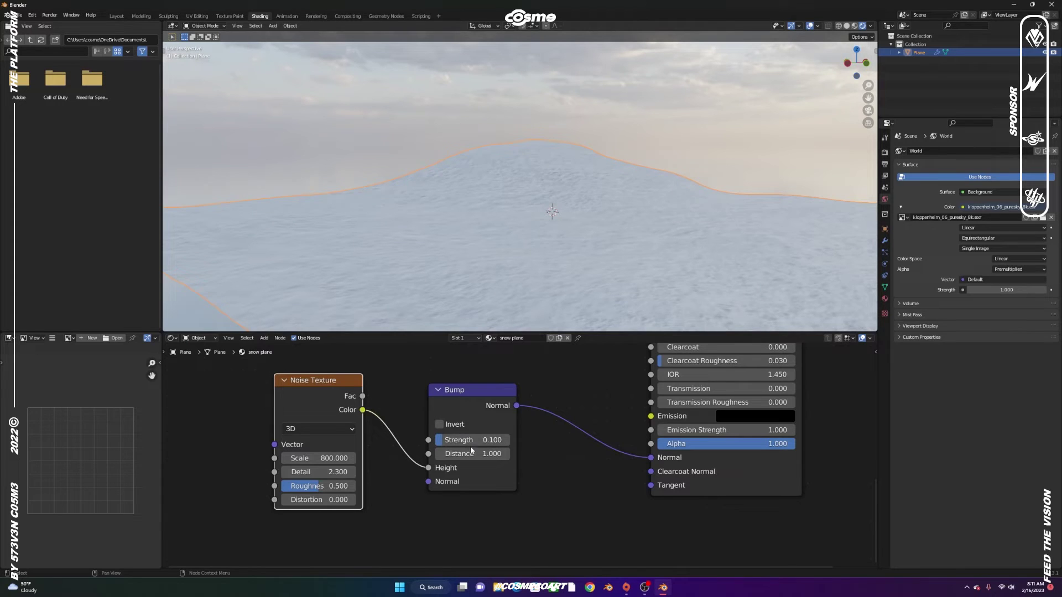
{"action": "scroll", "coordinate": [487, 363], "scroll_direction": "down", "scroll_amount": 2}
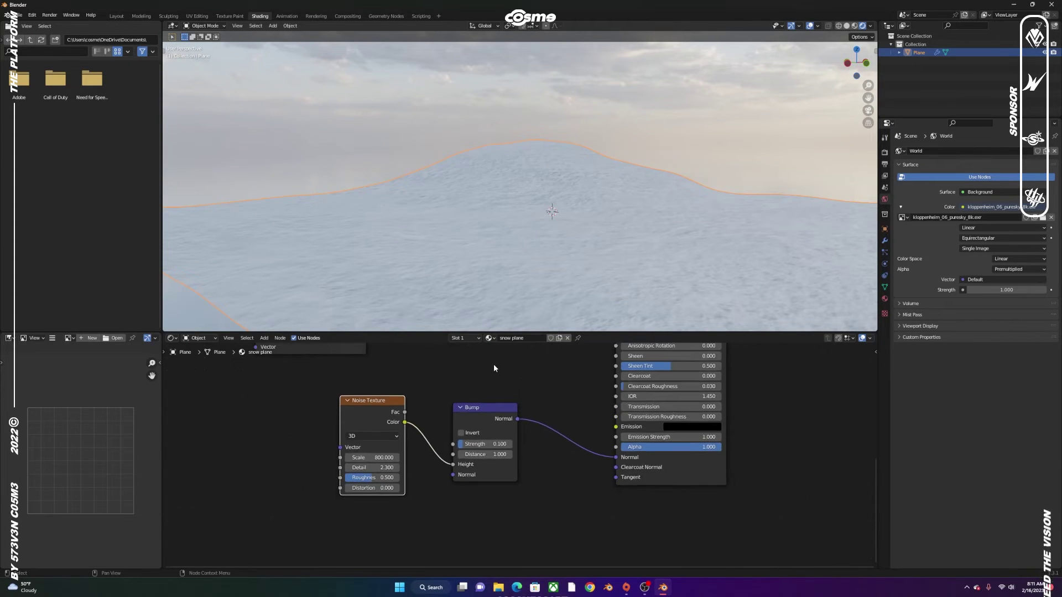
{"action": "middle_click_drag", "start_coordinate": [493, 364], "coordinate": [496, 424]}
{"action": "scroll", "coordinate": [497, 423], "scroll_direction": "down", "scroll_amount": 2}
{"action": "scroll", "coordinate": [520, 189], "scroll_direction": "down", "scroll_amount": 3}
{"action": "middle_click_drag", "start_coordinate": [520, 189], "coordinate": [515, 276]}
{"action": "scroll", "coordinate": [462, 225], "scroll_direction": "up", "scroll_amount": 3}
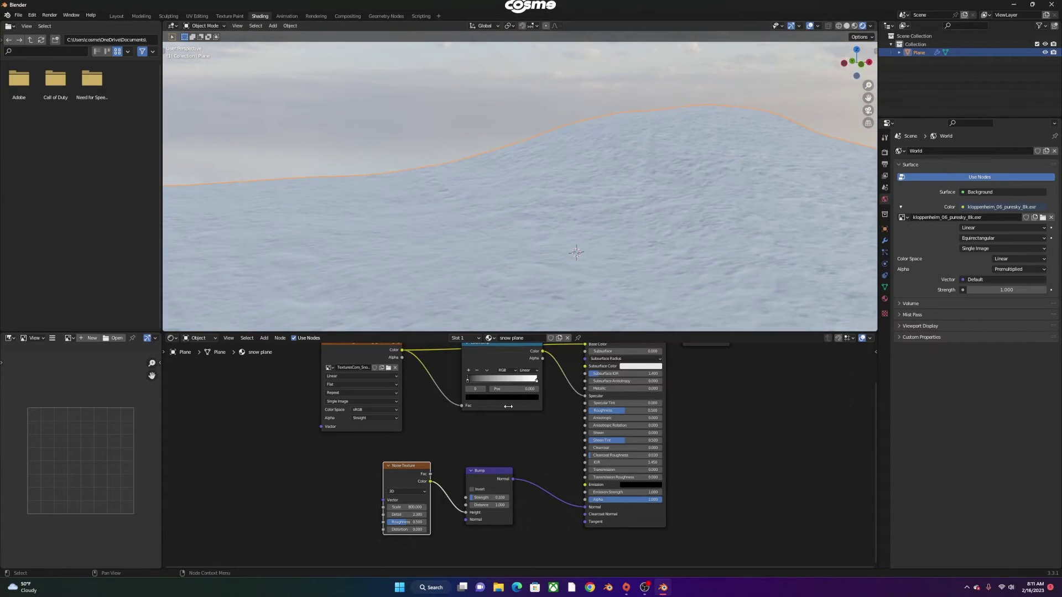
{"action": "left_click_drag", "start_coordinate": [496, 497], "coordinate": [489, 497]}
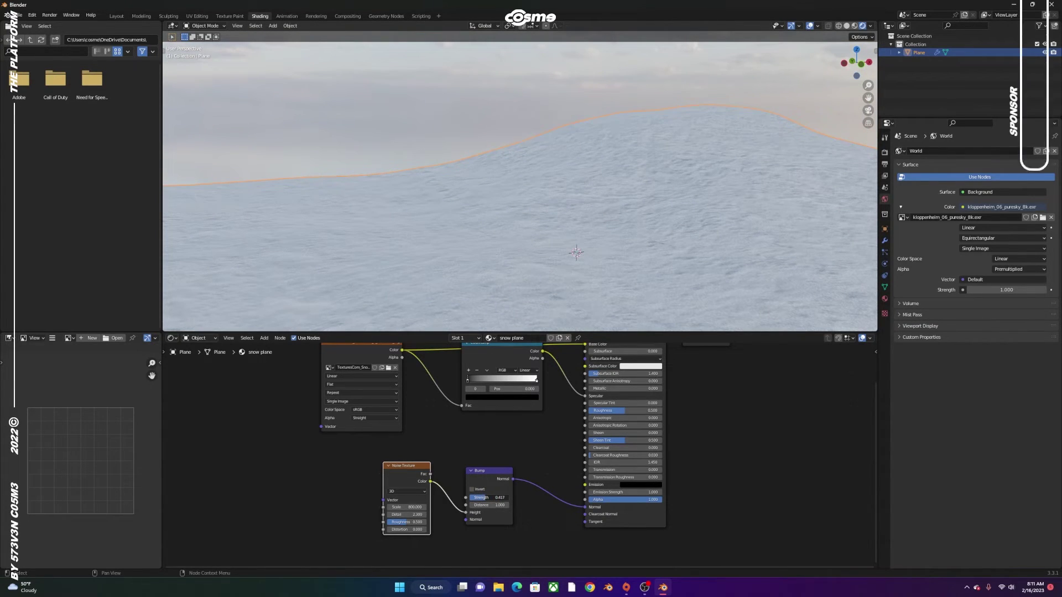
{"action": "mouse_move", "coordinate": [548, 216]}
{"action": "middle_mouse_down"}
{"action": "mouse_move", "coordinate": [557, 200]}
{"action": "mouse_move", "coordinate": [476, 224]}
{"action": "mouse_move", "coordinate": [543, 221]}
{"action": "mouse_move", "coordinate": [476, 228]}
{"action": "mouse_move", "coordinate": [536, 208]}
{"action": "middle_mouse_up"}
{"action": "scroll", "coordinate": [537, 208], "scroll_direction": "down", "scroll_amount": 3}
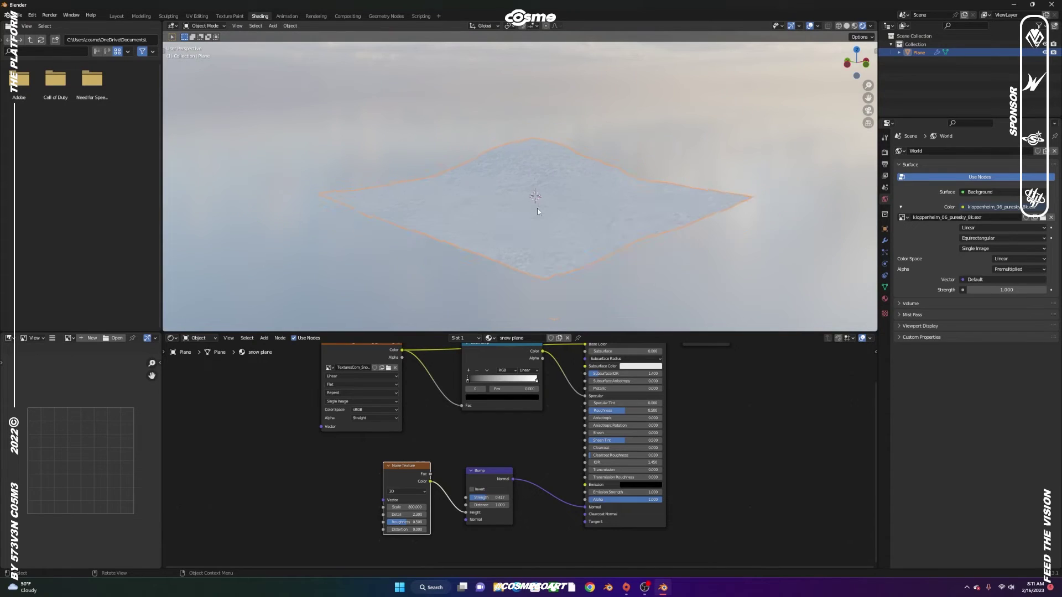
{"action": "scroll", "coordinate": [536, 208], "scroll_direction": "up", "scroll_amount": 2}
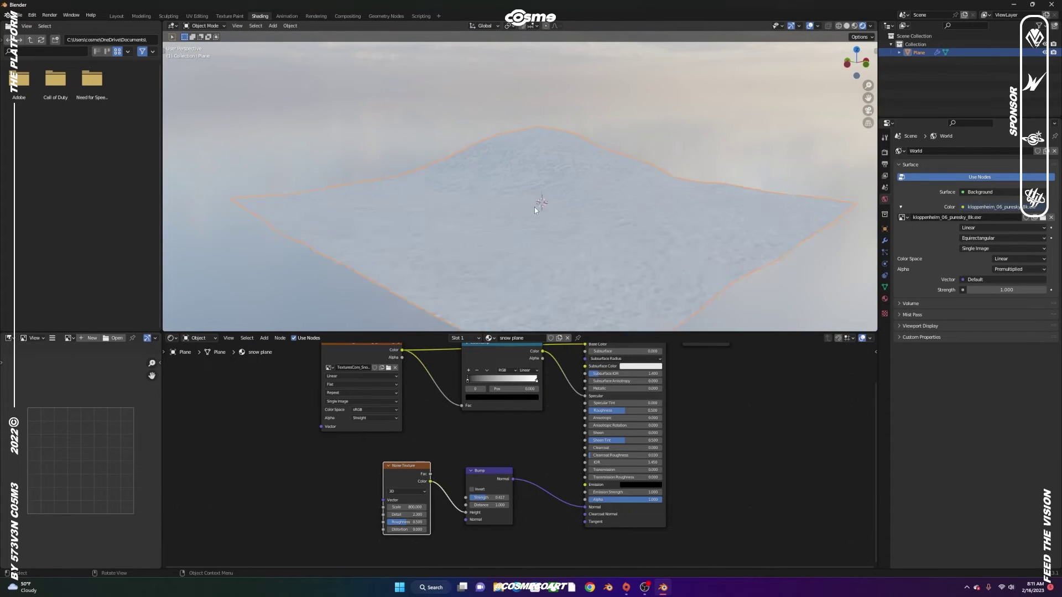
{"action": "left_click", "coordinate": [117, 16]}
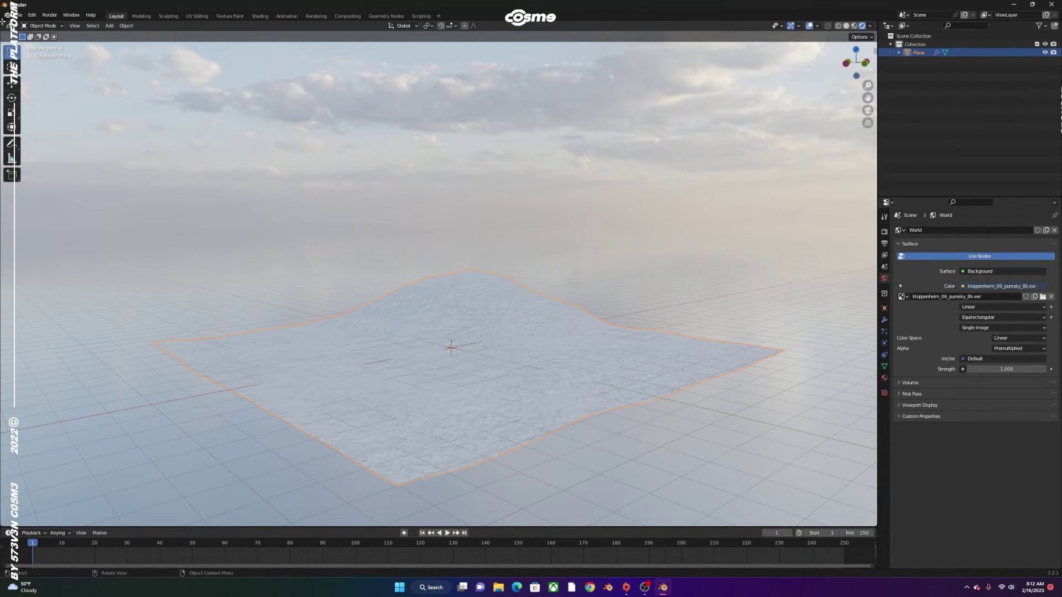
Split the viewport and enable Eevee Ambient Occlusion, Bloom, Screen Space Reflections and Motion Blur
{"action": "left_click_drag", "start_coordinate": [2, 20], "coordinate": [628, 22]}
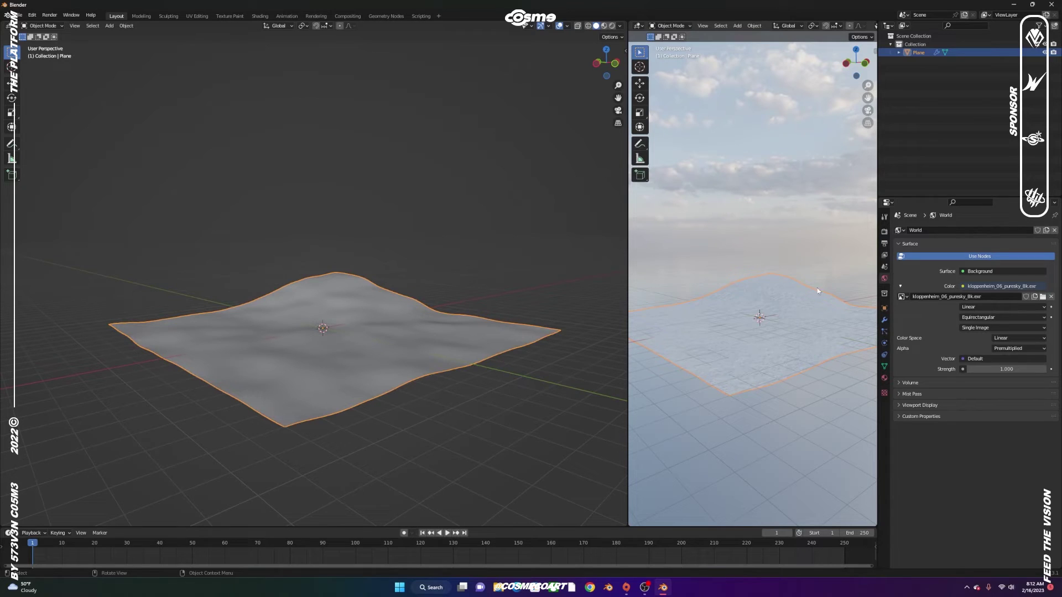
{"action": "left_click", "coordinate": [884, 235]}
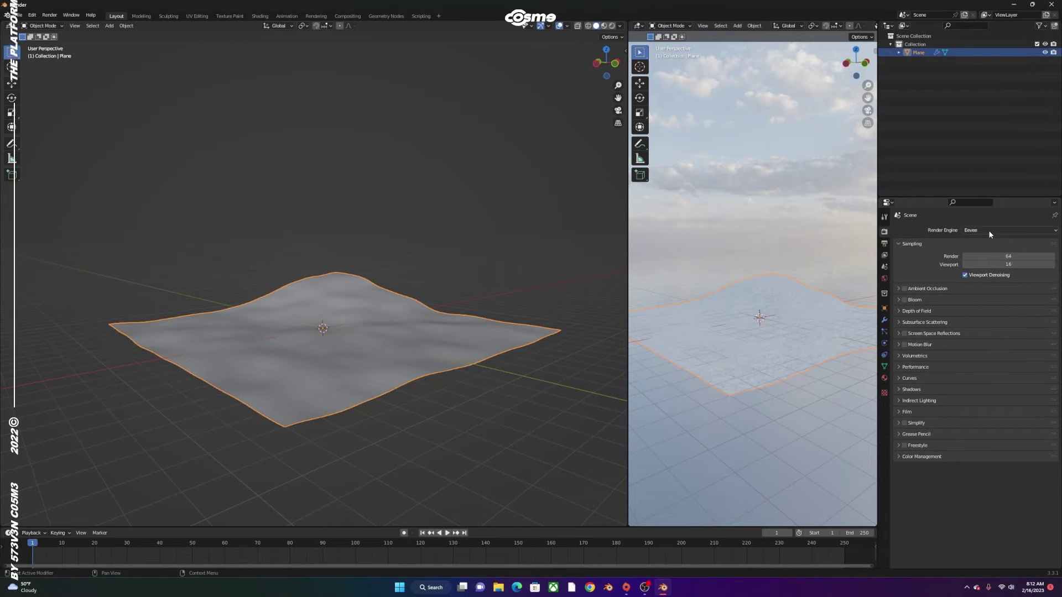
{"action": "left_click", "coordinate": [906, 289]}
{"action": "left_click", "coordinate": [905, 299]}
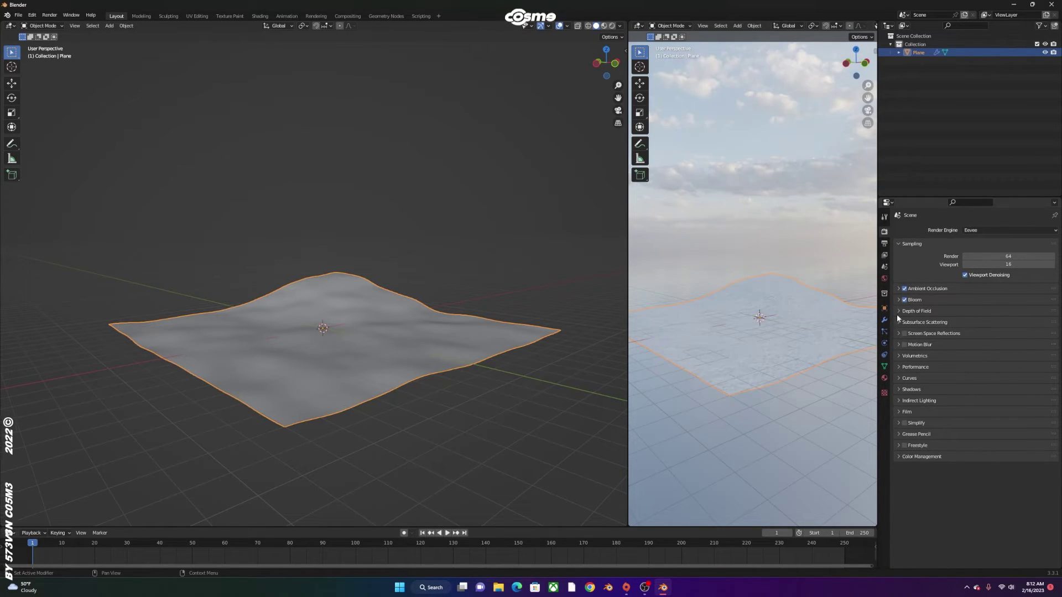
{"action": "left_click", "coordinate": [905, 334]}
{"action": "left_click", "coordinate": [904, 344]}
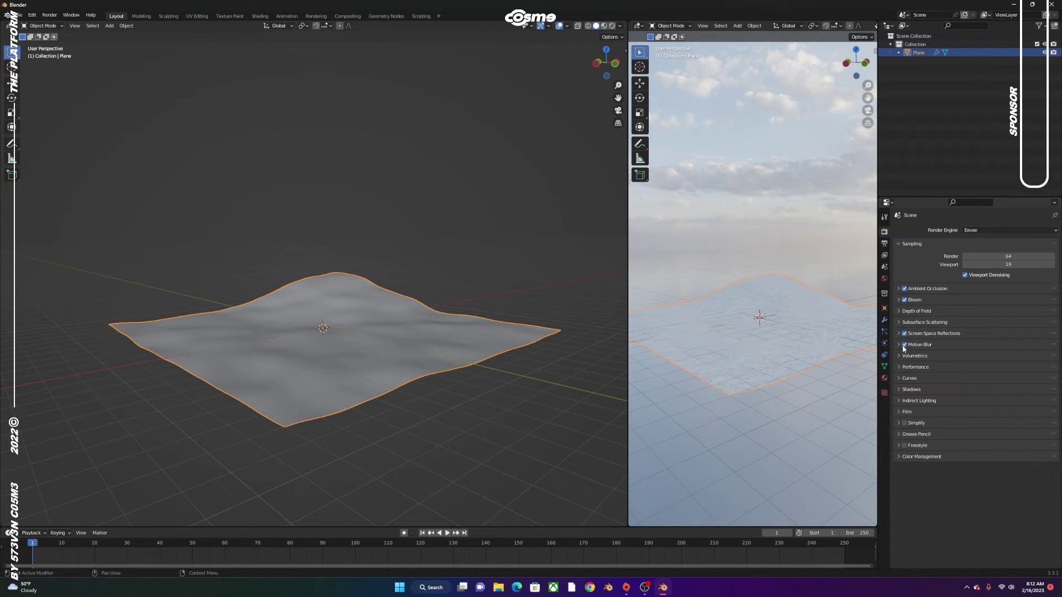
{"action": "scroll", "coordinate": [797, 338], "scroll_direction": "up", "scroll_amount": 5}
Widen the rendered view, hide its overlays and orbit it to face the hill
{"action": "middle_click_drag", "start_coordinate": [798, 337], "coordinate": [847, 131]}
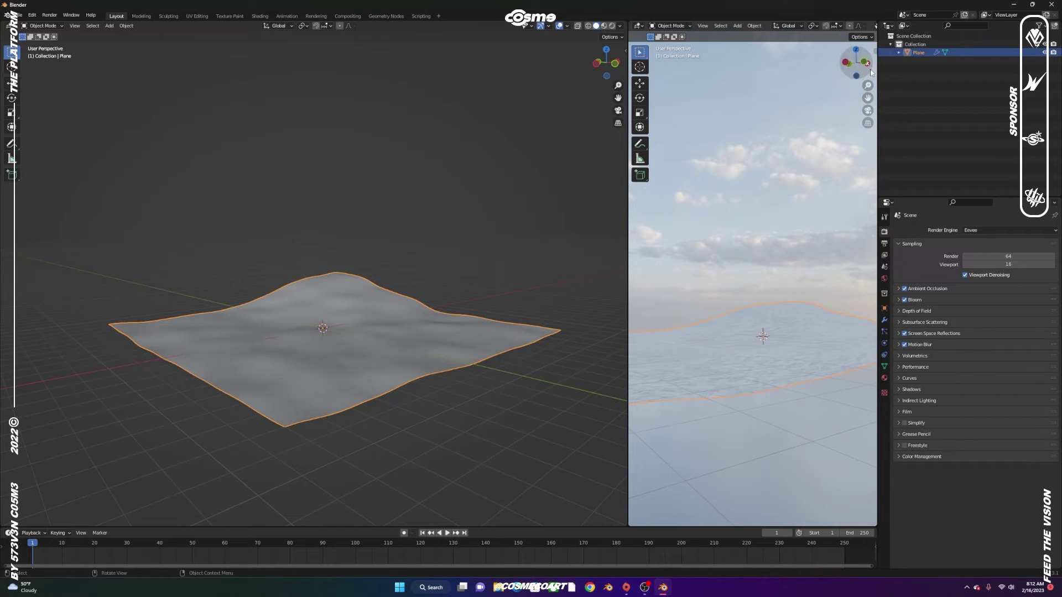
{"action": "left_click_drag", "start_coordinate": [626, 213], "coordinate": [500, 212]}
{"action": "left_click", "coordinate": [810, 27]}
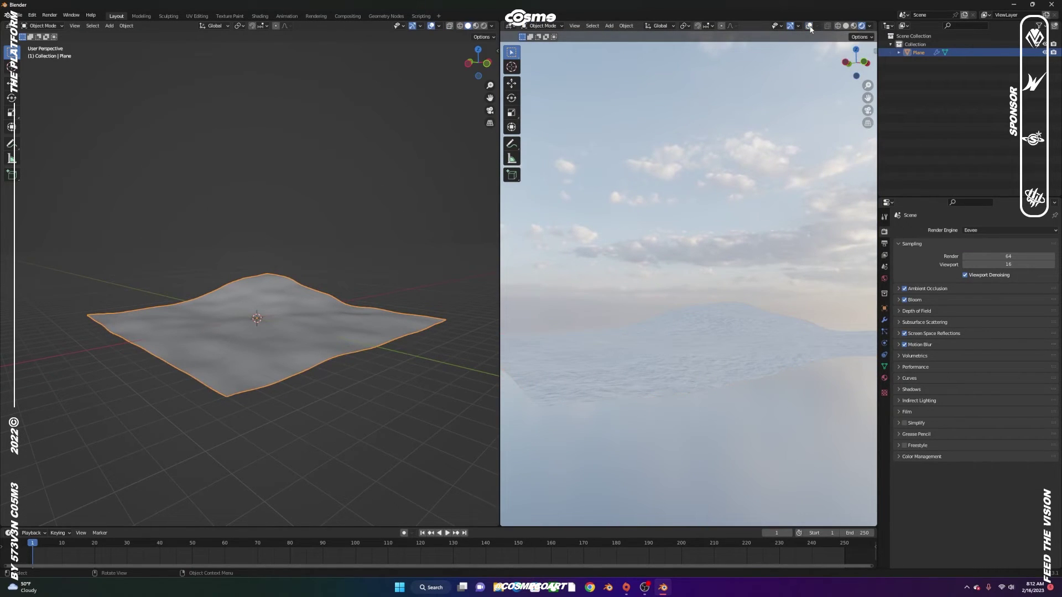
{"action": "left_click", "coordinate": [668, 248]}
{"action": "middle_click_drag", "start_coordinate": [668, 249], "coordinate": [682, 301]}
{"action": "scroll", "coordinate": [264, 350], "scroll_direction": "up", "scroll_amount": 3}
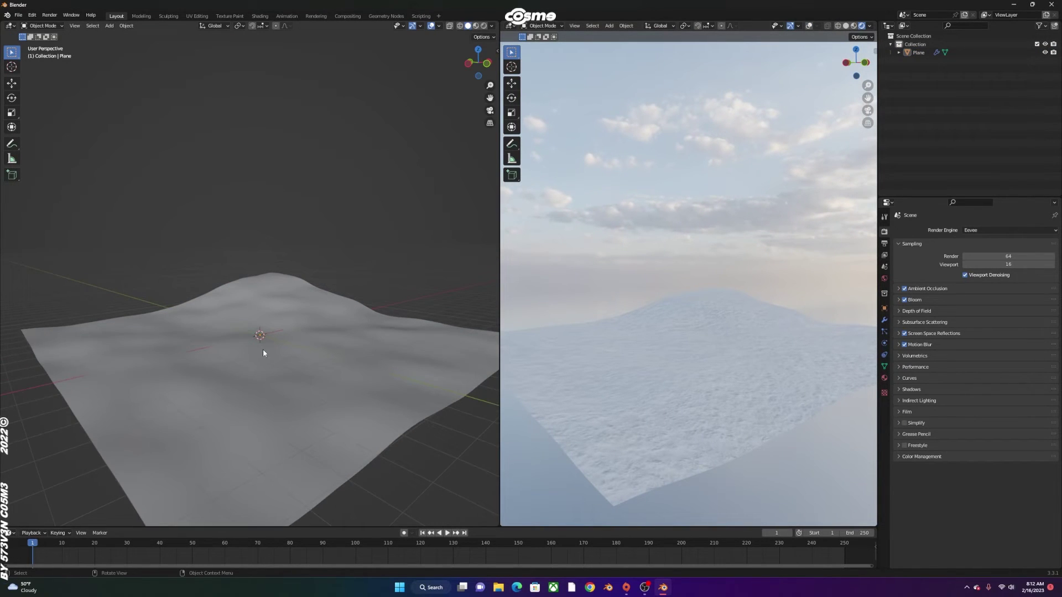
Add a camera and frame the snowy hill through it using Lock Camera to View
{"action": "scroll", "coordinate": [262, 350], "scroll_direction": "down", "scroll_amount": 1}
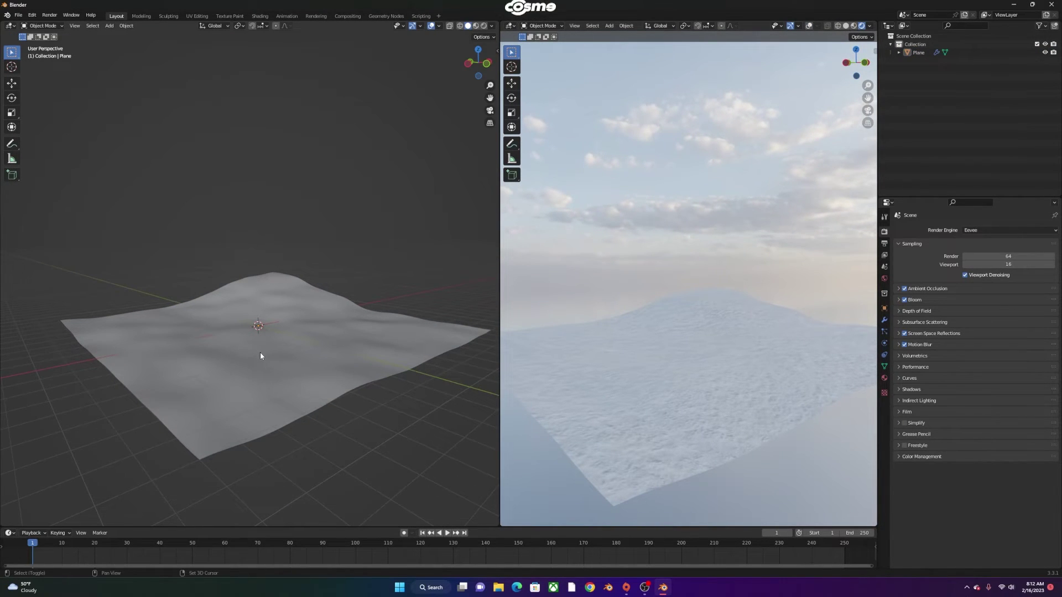
{"action": "key", "text": "shift+a"}
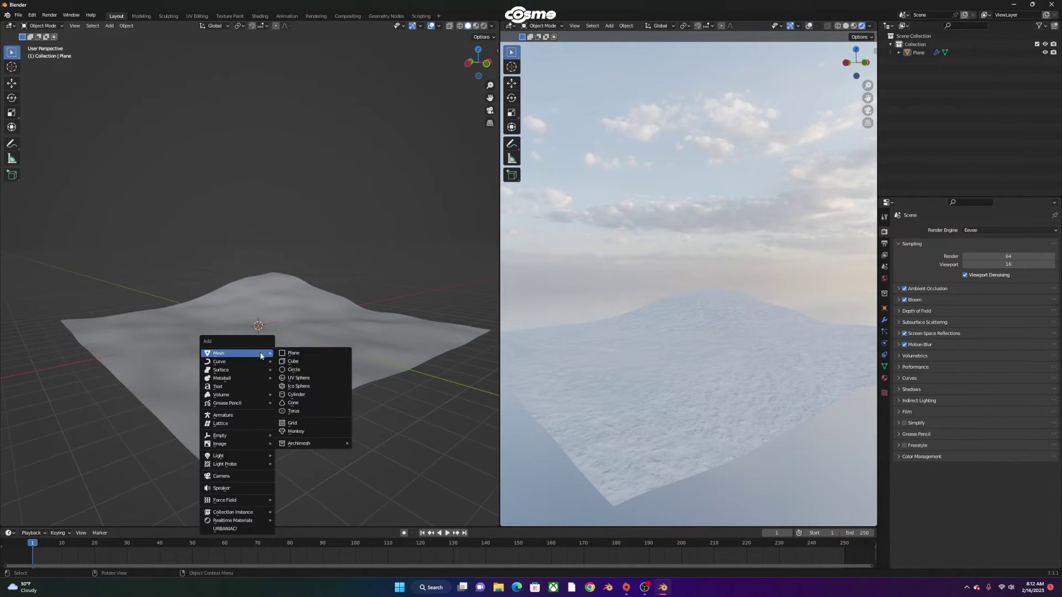
{"action": "left_click", "coordinate": [248, 475]}
{"action": "key", "text": "KP_0"}
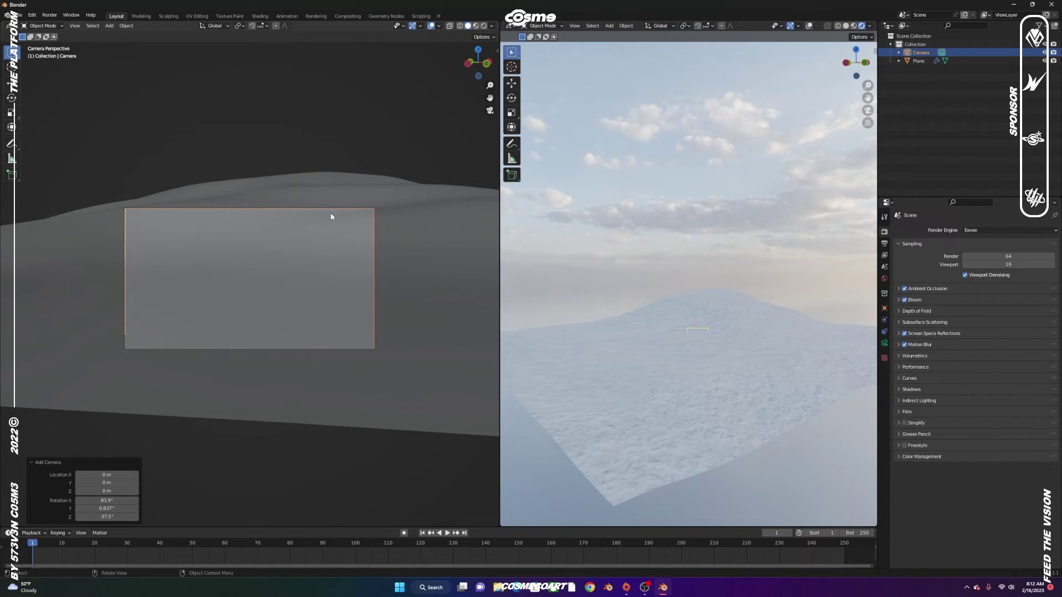
{"action": "key", "text": "n"}
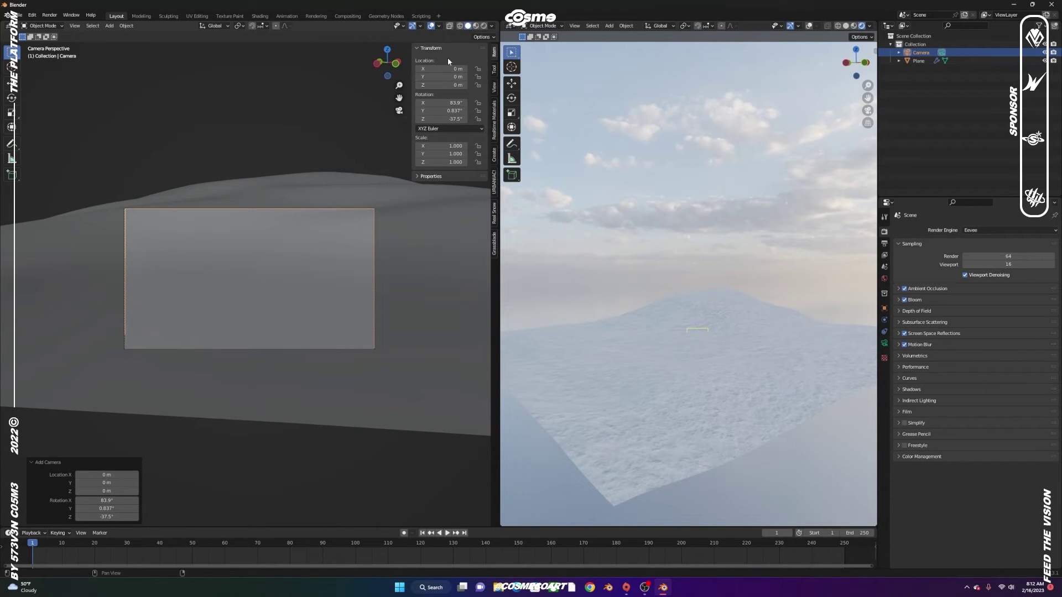
{"action": "left_click", "coordinate": [494, 88]}
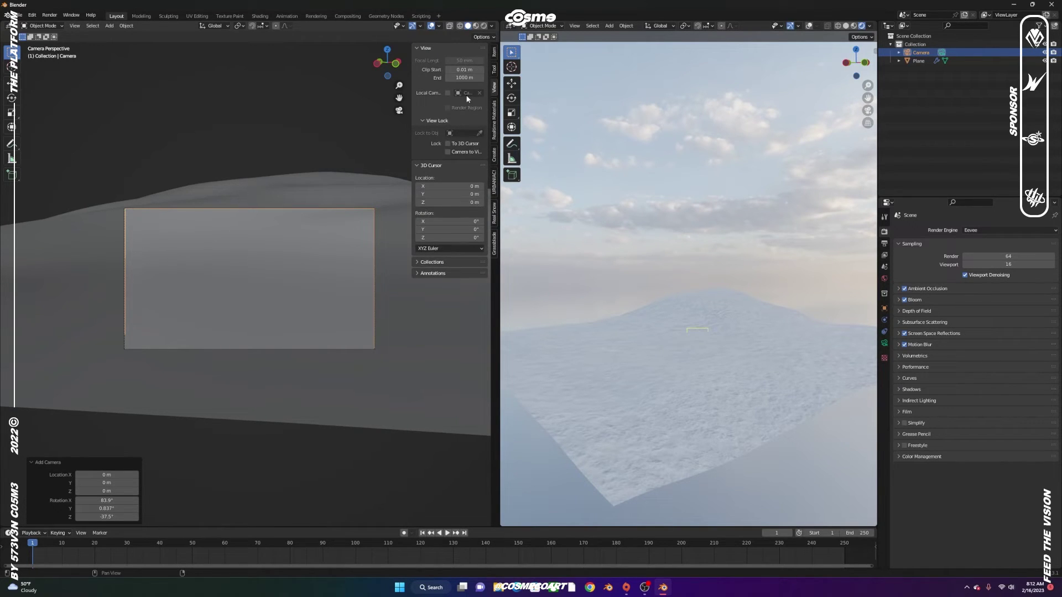
{"action": "middle_click_drag", "start_coordinate": [337, 198], "coordinate": [315, 230], "text": "shift"}
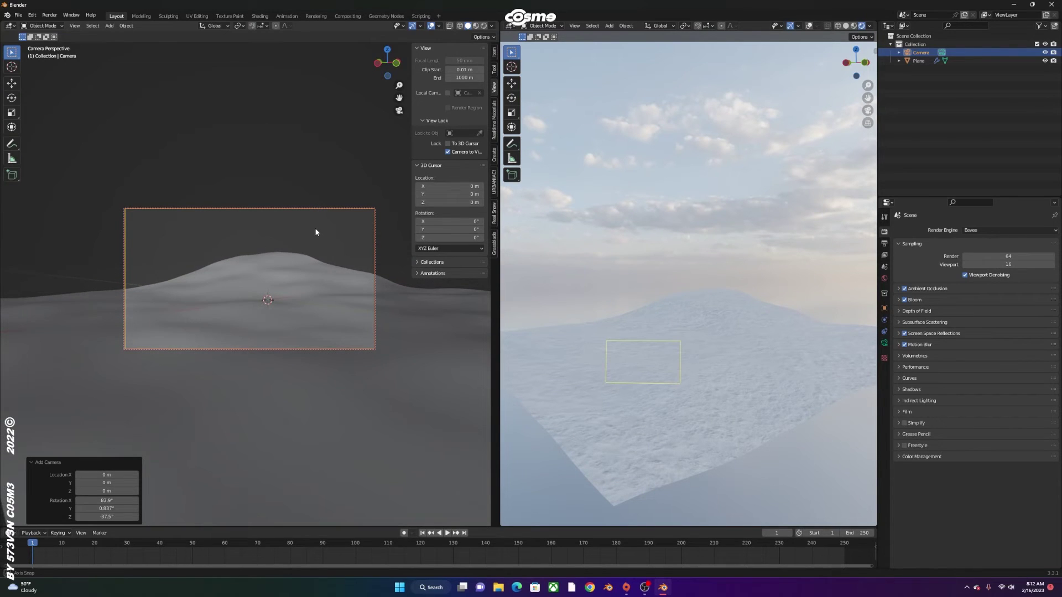
{"action": "middle_click_drag", "start_coordinate": [218, 241], "coordinate": [260, 268]}
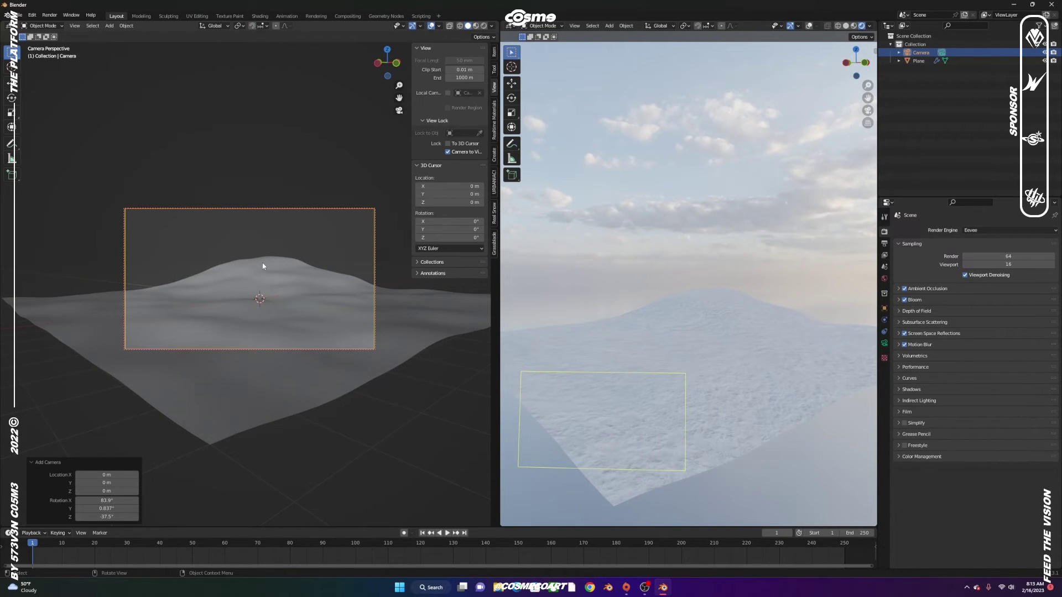
Make the rendered viewport look through the camera to check the framing
{"action": "key", "text": "KP_0"}
{"action": "mouse_move", "coordinate": [266, 266]}
{"action": "middle_mouse_down"}
{"action": "mouse_move", "coordinate": [294, 275]}
{"action": "mouse_move", "coordinate": [269, 277]}
{"action": "middle_mouse_up"}
{"action": "left_click", "coordinate": [694, 354]}
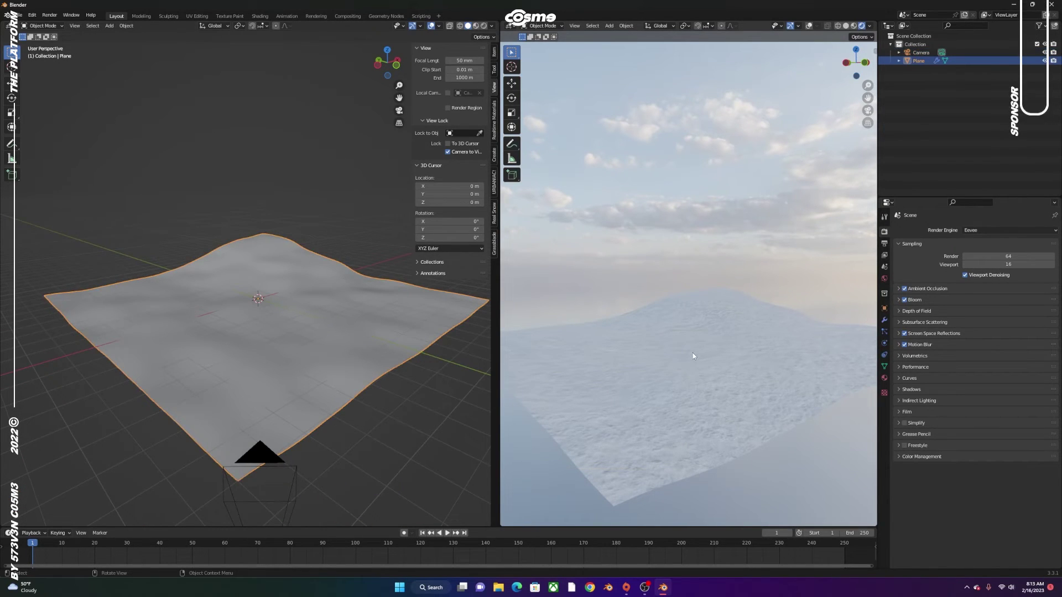
{"action": "key", "text": "KP_0"}
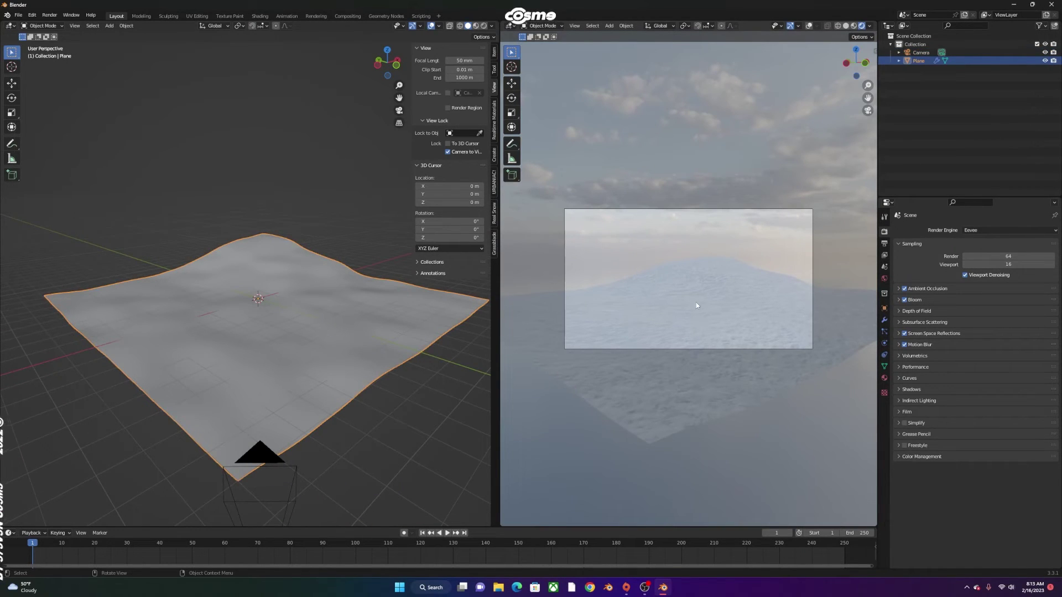
{"action": "key", "text": "KP_0"}
{"action": "key", "text": "KP_0"}
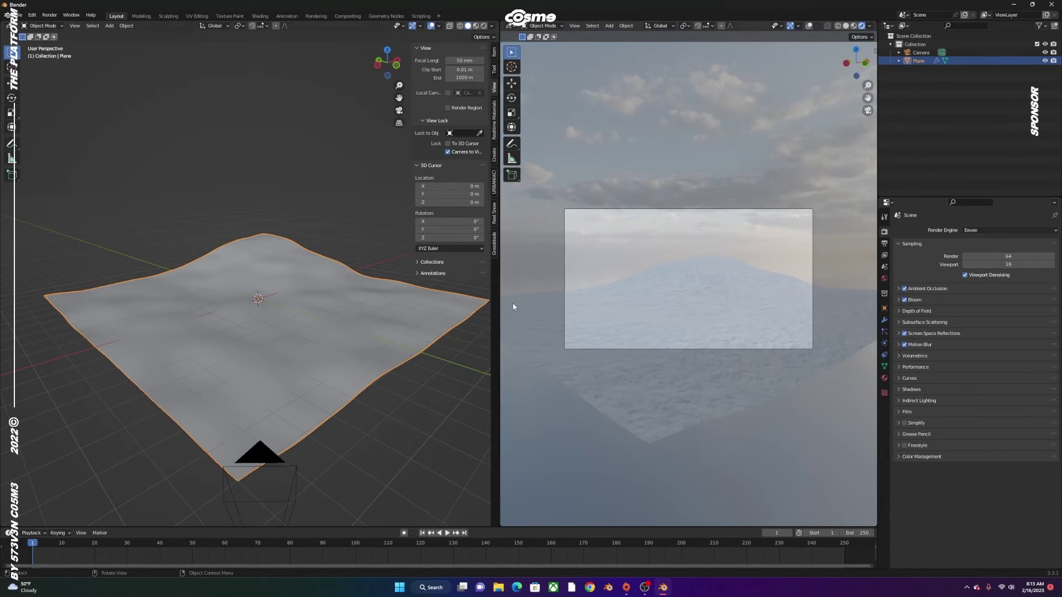
{"action": "middle_click_drag", "start_coordinate": [332, 316], "coordinate": [465, 332]}
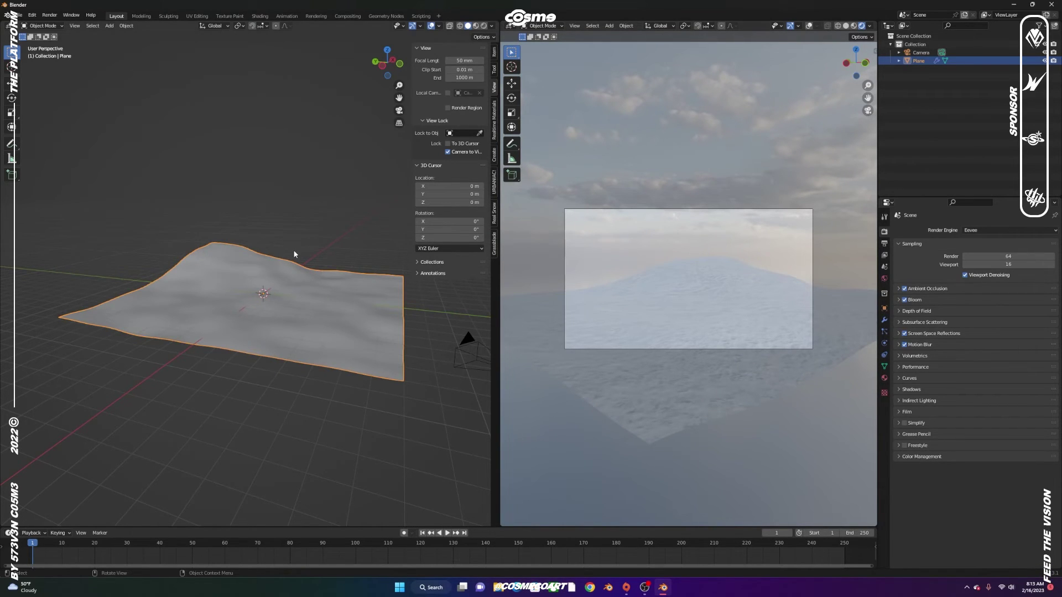
{"action": "left_click", "coordinate": [32, 15]}
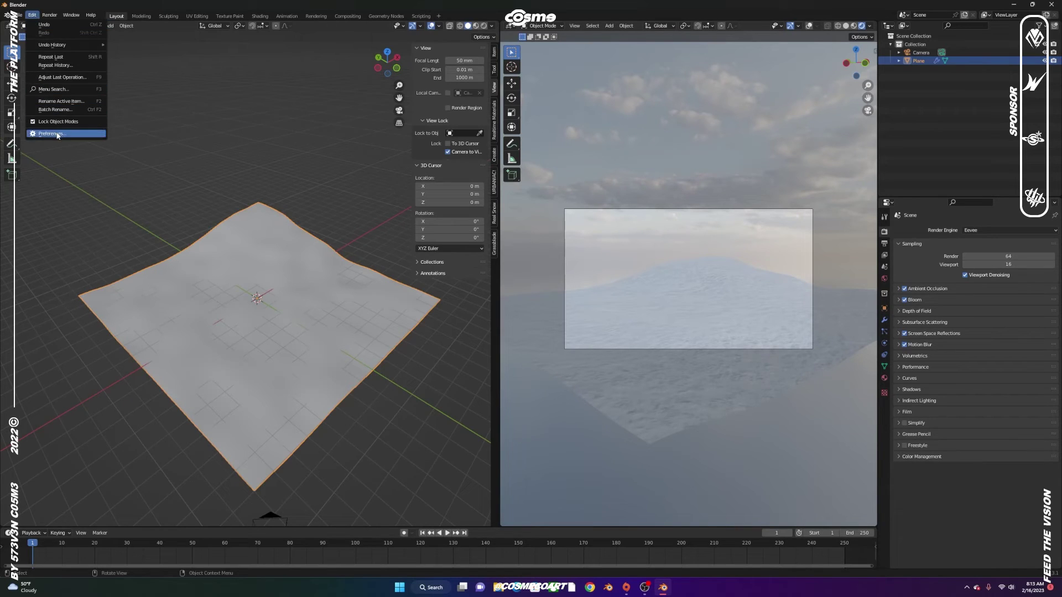
Enable the Import Images as Planes add-on in Preferences
{"action": "left_click", "coordinate": [57, 134]}
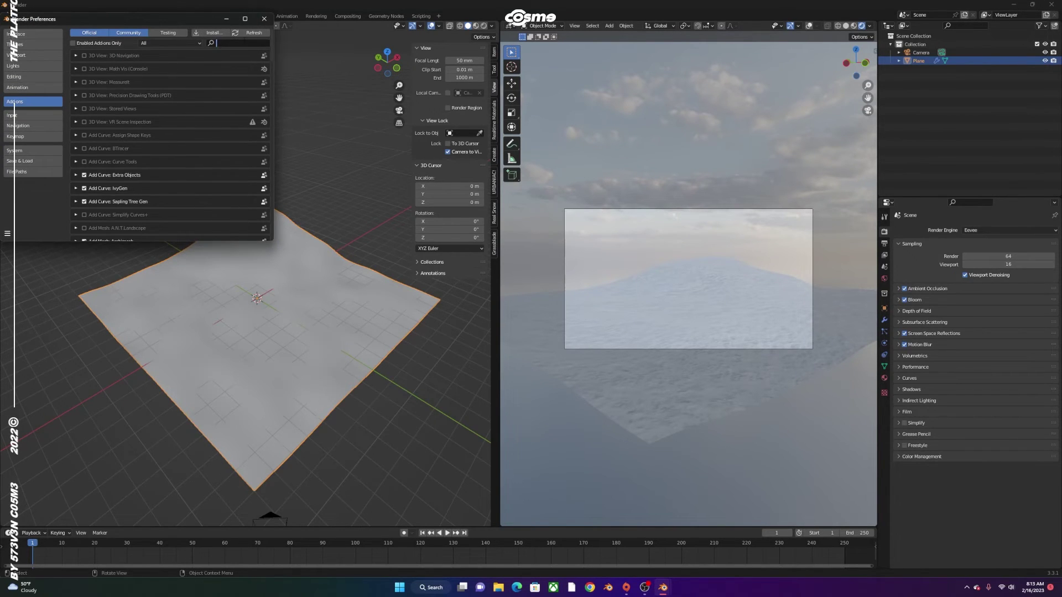
{"action": "type", "text": "plane"}
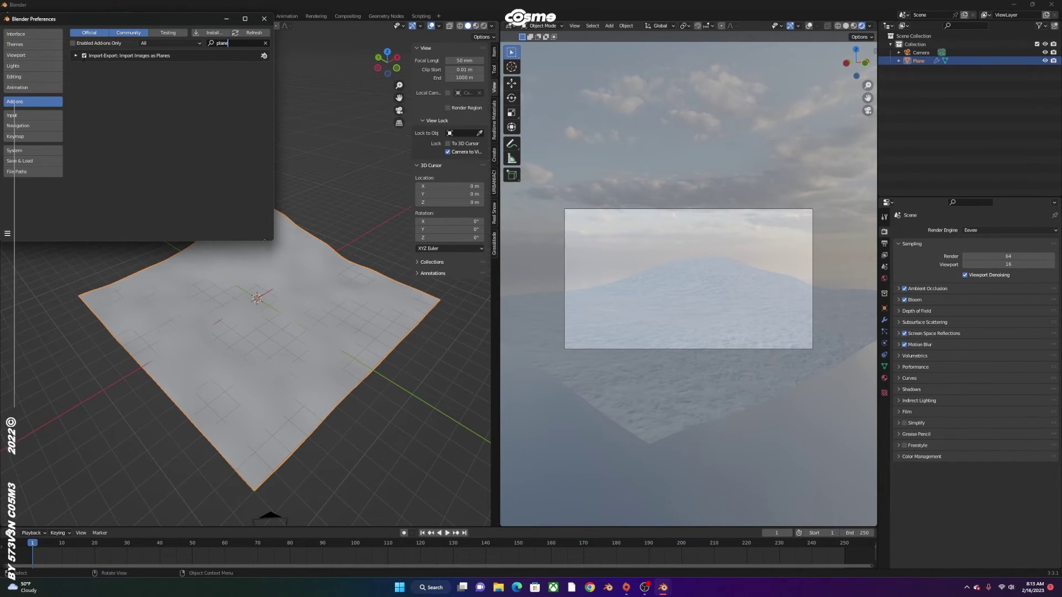
{"action": "left_click", "coordinate": [280, 270]}
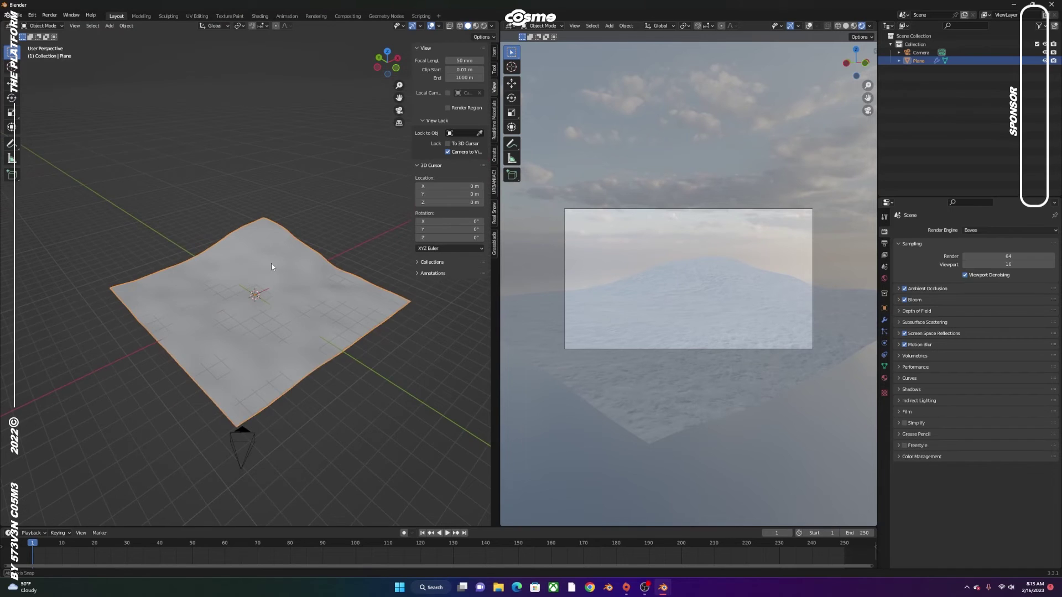
{"action": "scroll", "coordinate": [271, 266], "scroll_direction": "up", "scroll_amount": 4}
{"action": "scroll", "coordinate": [258, 338], "scroll_direction": "down", "scroll_amount": 1}
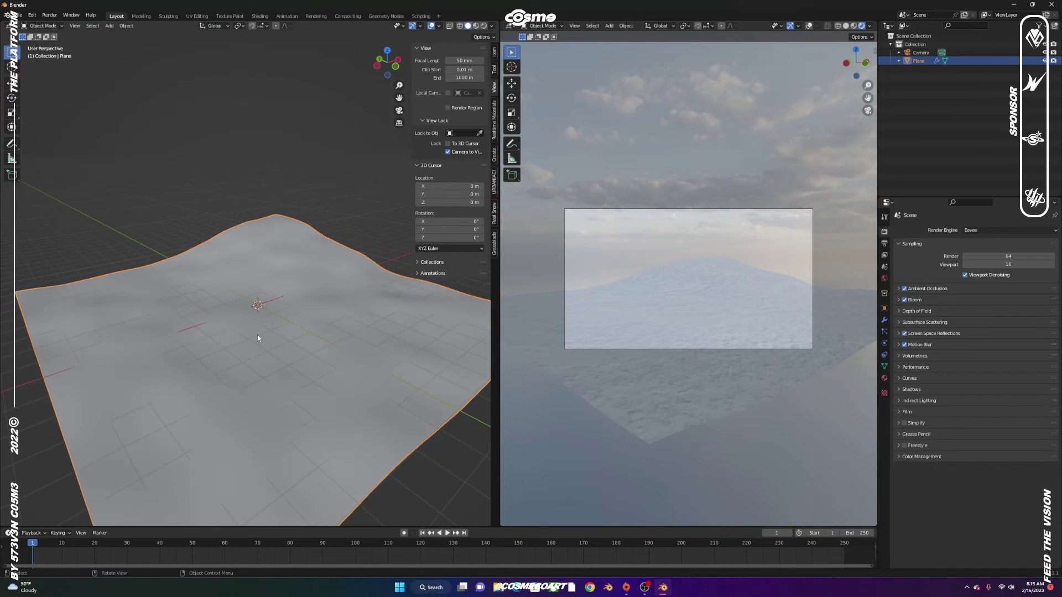
Import the snowy tree PNG, TexturesCom_Trees0143_1_masked_S, as an image plane
{"action": "key", "text": "shift+a"}
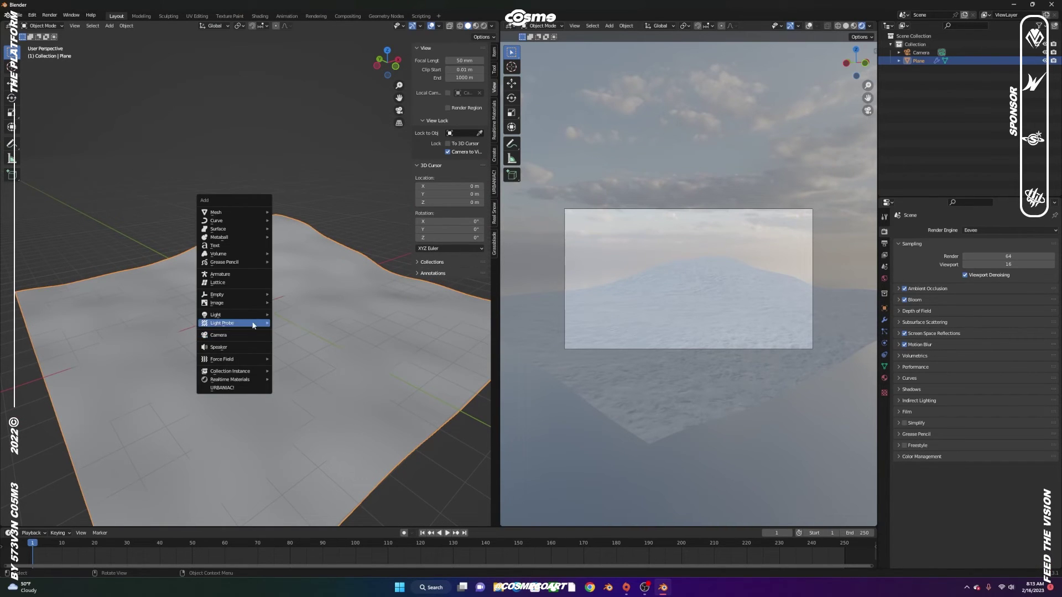
{"action": "mouse_move", "coordinate": [244, 303]}
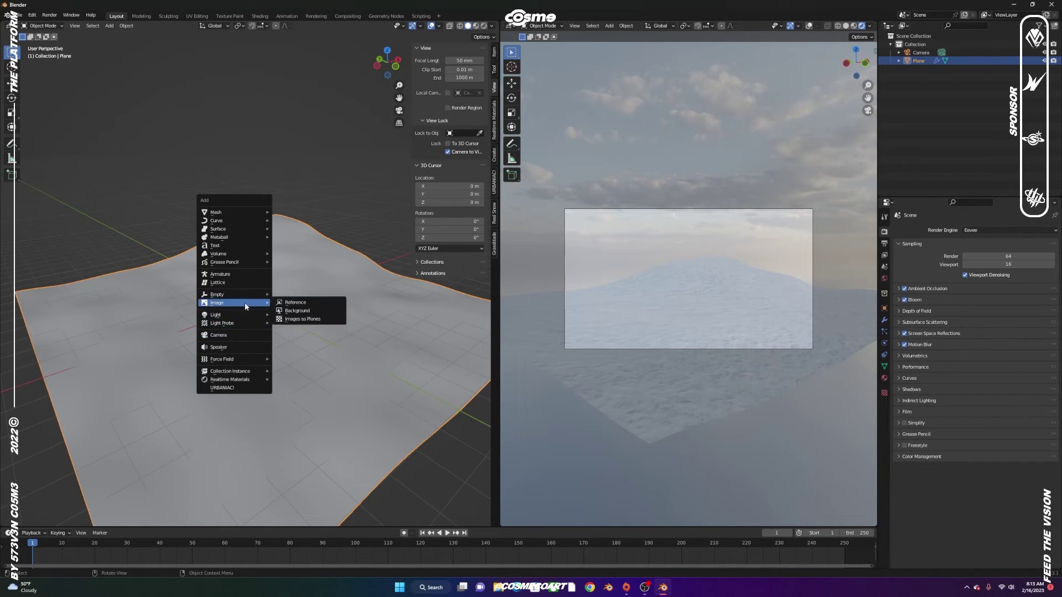
{"action": "left_click", "coordinate": [316, 320]}
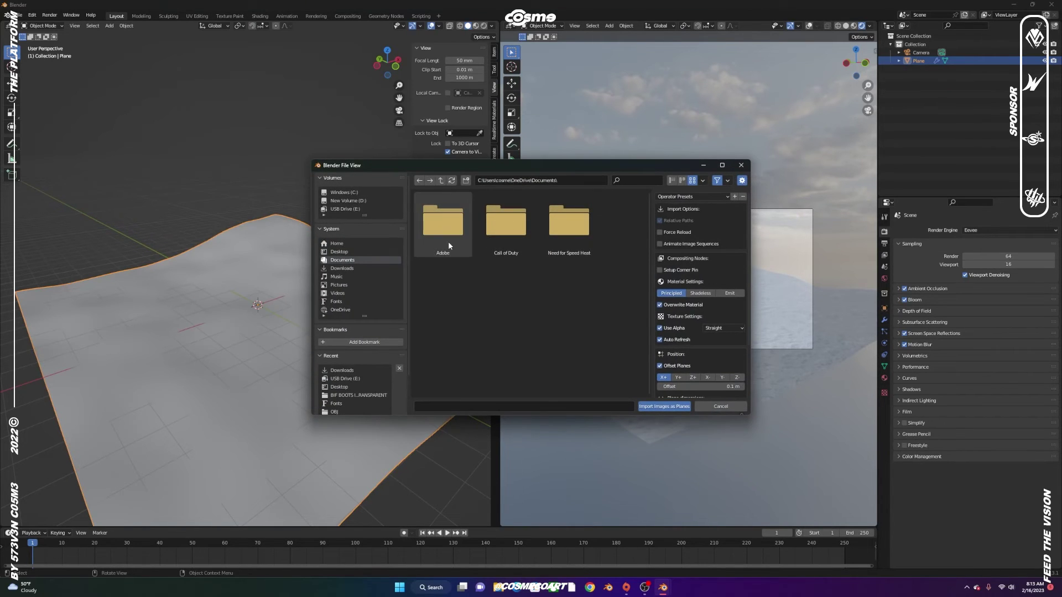
{"action": "left_click", "coordinate": [639, 180]}
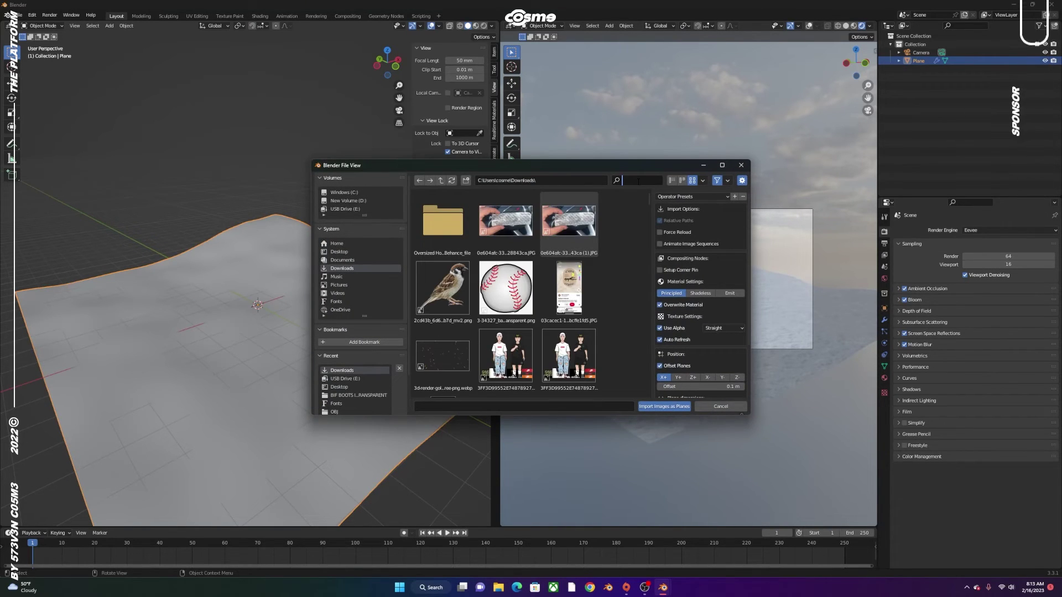
{"action": "type", "text": "tree"}
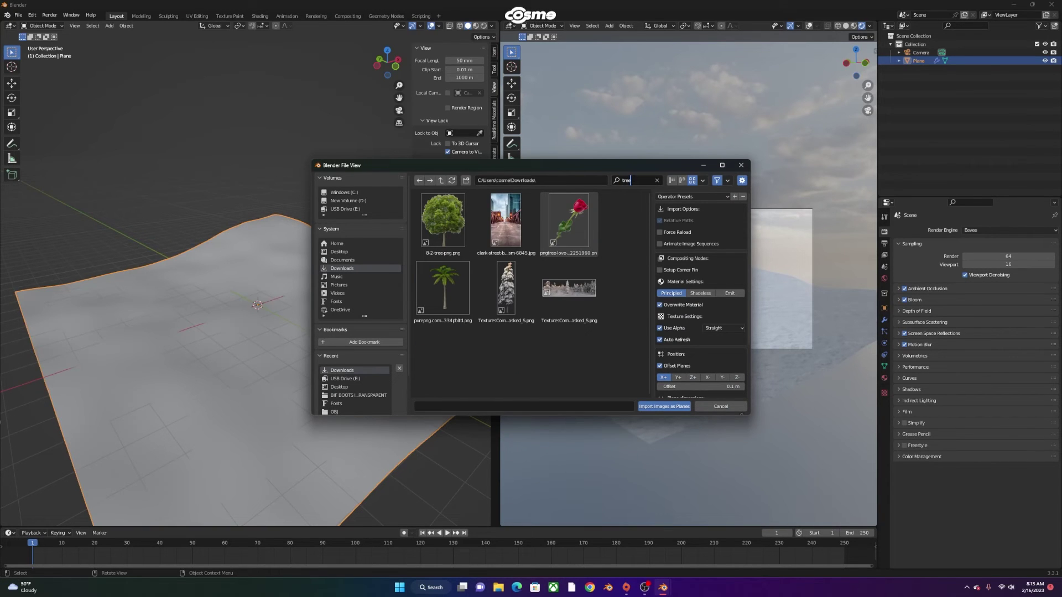
{"action": "double_click", "coordinate": [513, 276]}
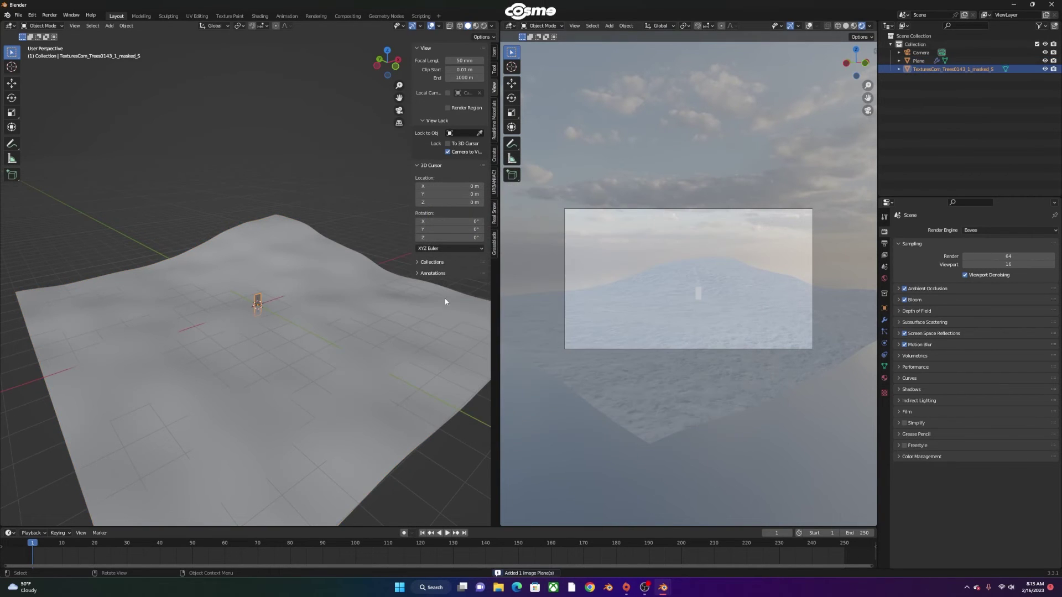
{"action": "scroll", "coordinate": [287, 303], "scroll_direction": "up", "scroll_amount": 2}
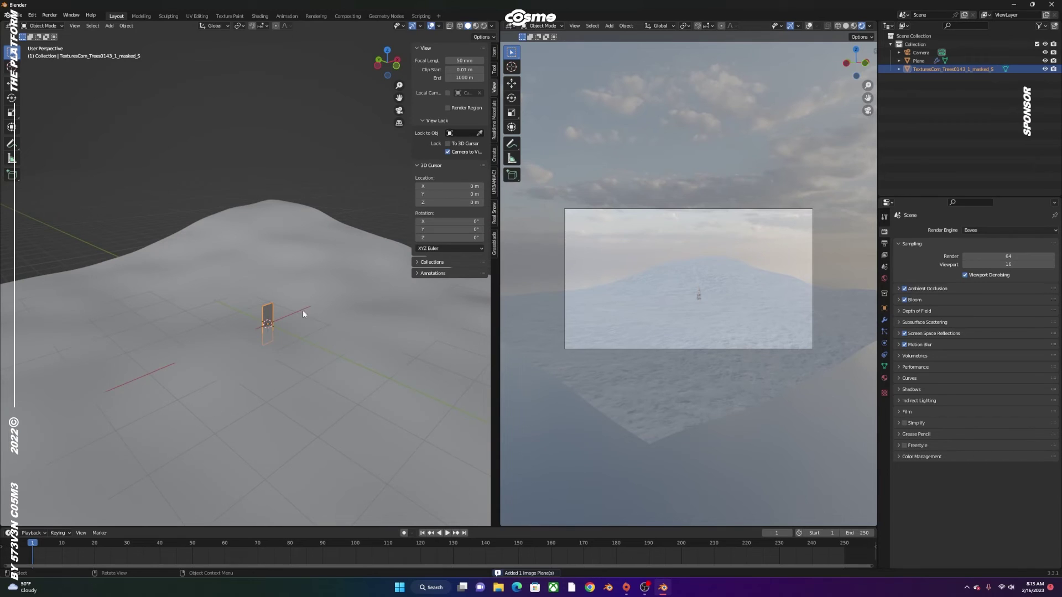
Scale the tree plane to 2.112, raise it 0.928 m and rotate it 154° around Z
{"action": "key", "text": "s"}
{"action": "left_click", "coordinate": [357, 297]}
{"action": "key", "text": "g"}
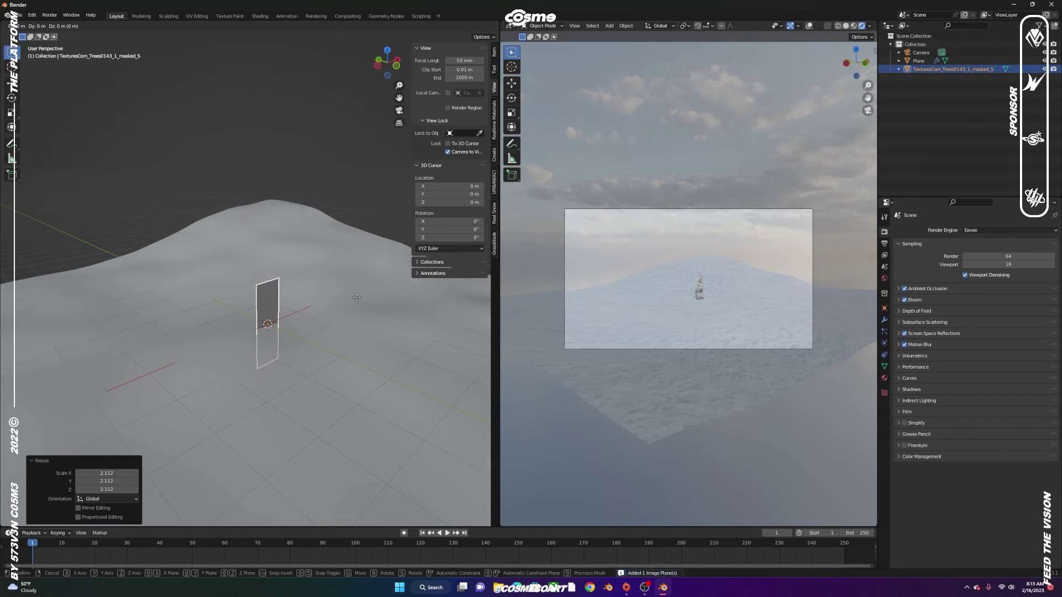
{"action": "key", "text": "z"}
{"action": "left_click", "coordinate": [363, 260]}
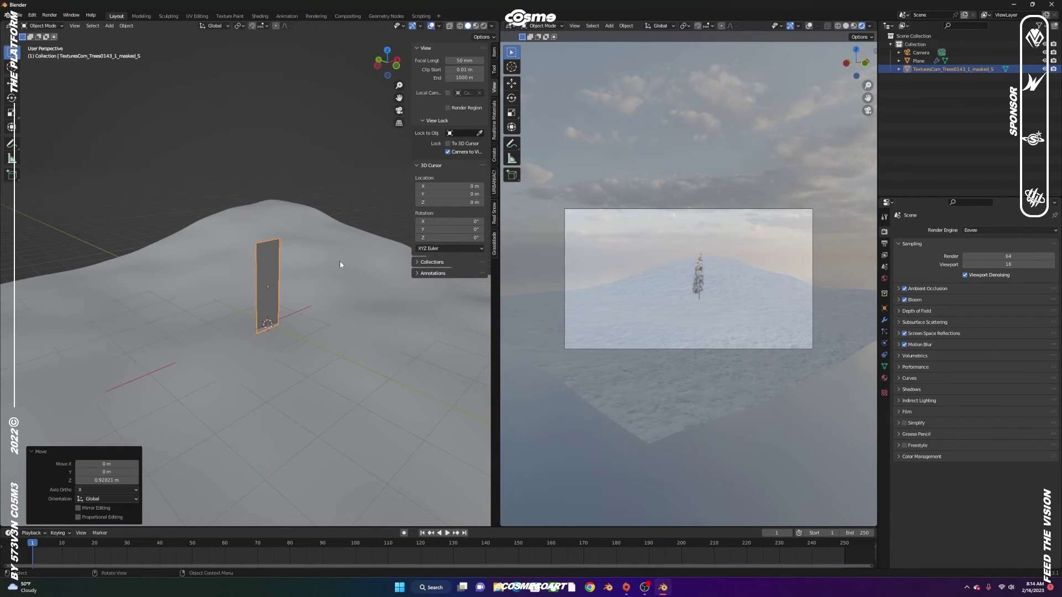
{"action": "scroll", "coordinate": [390, 304], "scroll_direction": "down", "scroll_amount": 8}
{"action": "middle_click_drag", "start_coordinate": [382, 304], "coordinate": [413, 294]}
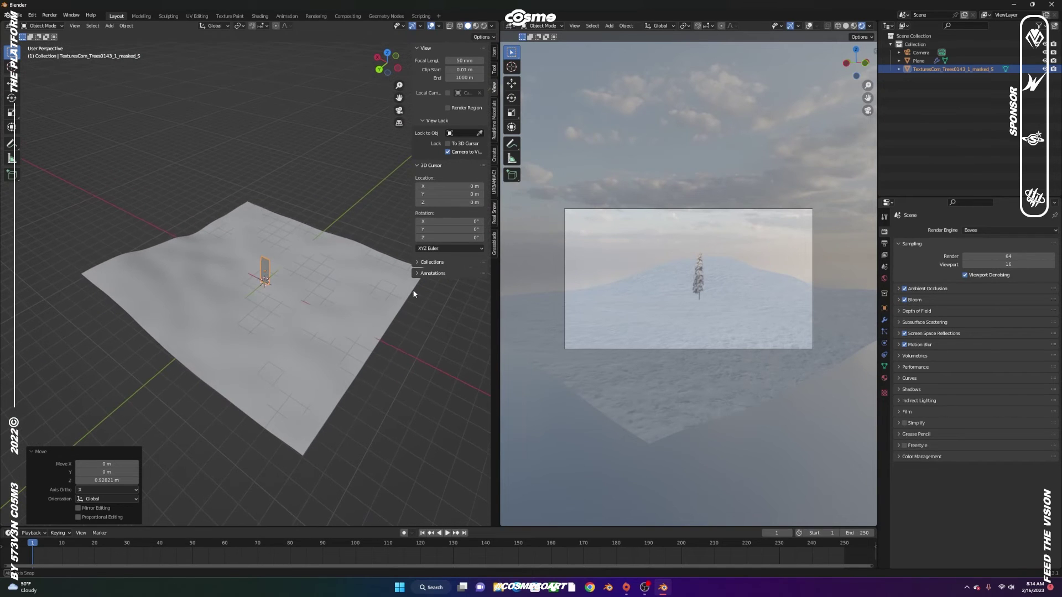
{"action": "key", "text": "r"}
{"action": "key", "text": "z"}
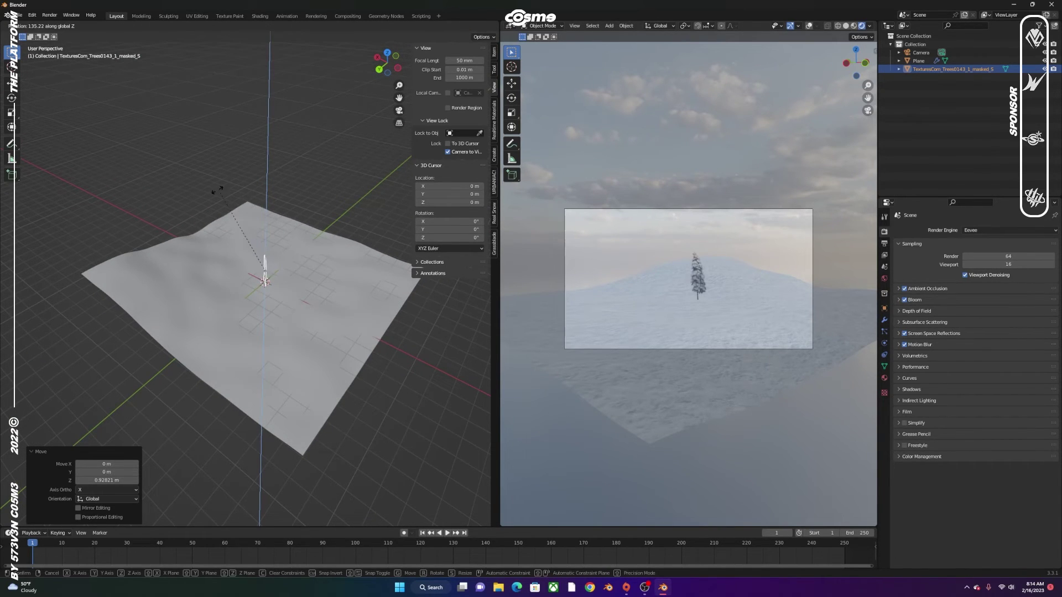
{"action": "left_click", "coordinate": [202, 216]}
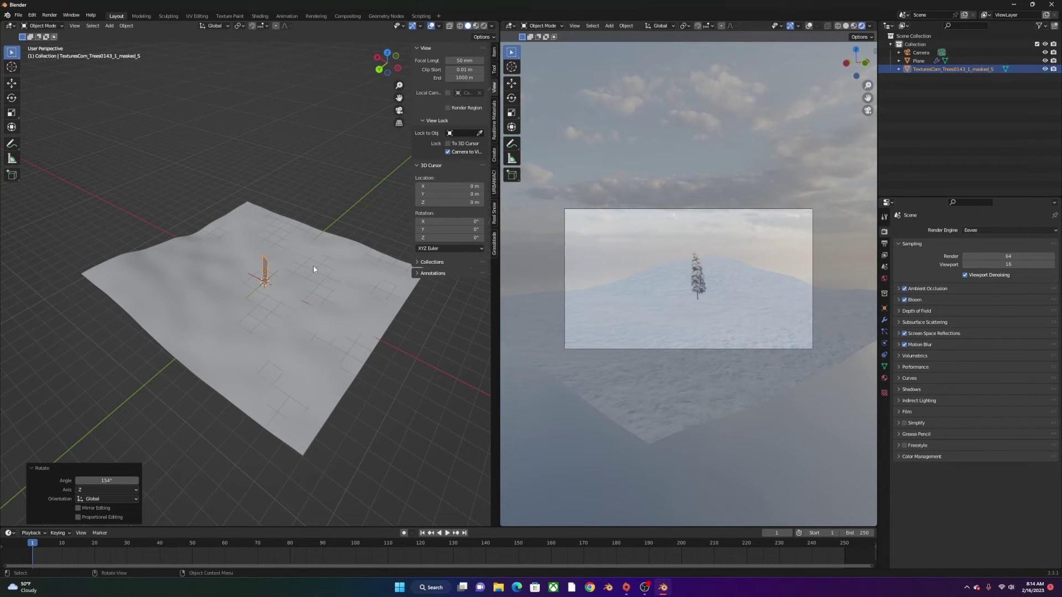
Move the tree to the left foreground in top view, scale it to 1.747 and raise it 0.634 m
{"action": "key", "text": "KP_7"}
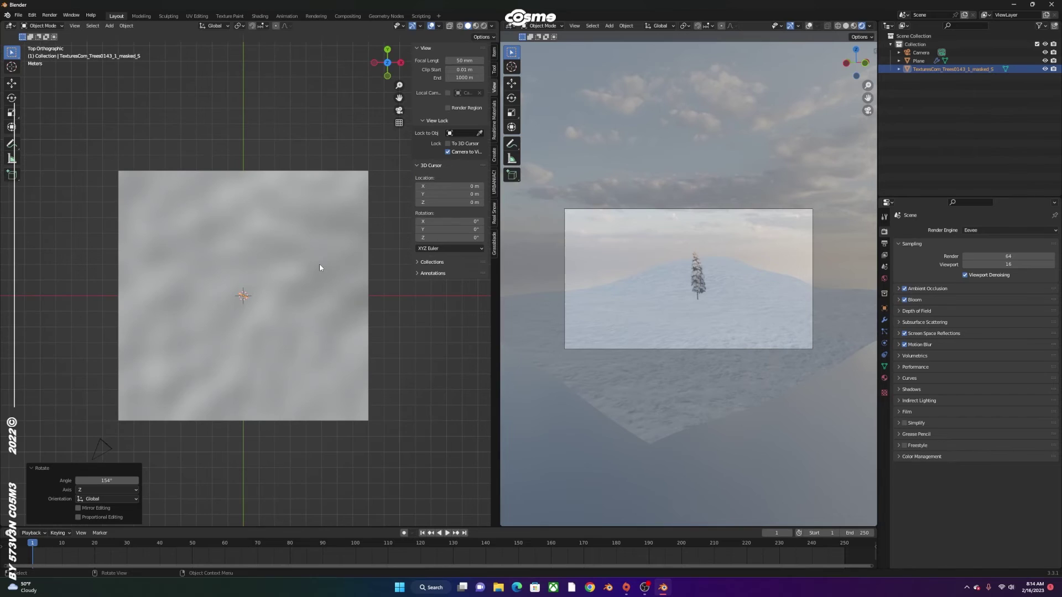
{"action": "key", "text": "g"}
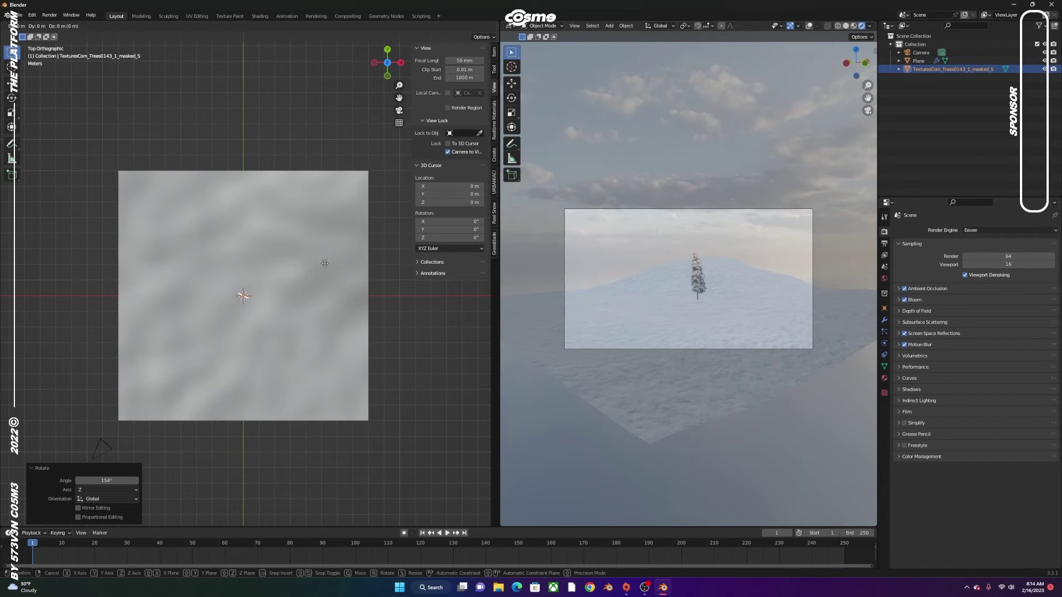
{"action": "left_click", "coordinate": [215, 325]}
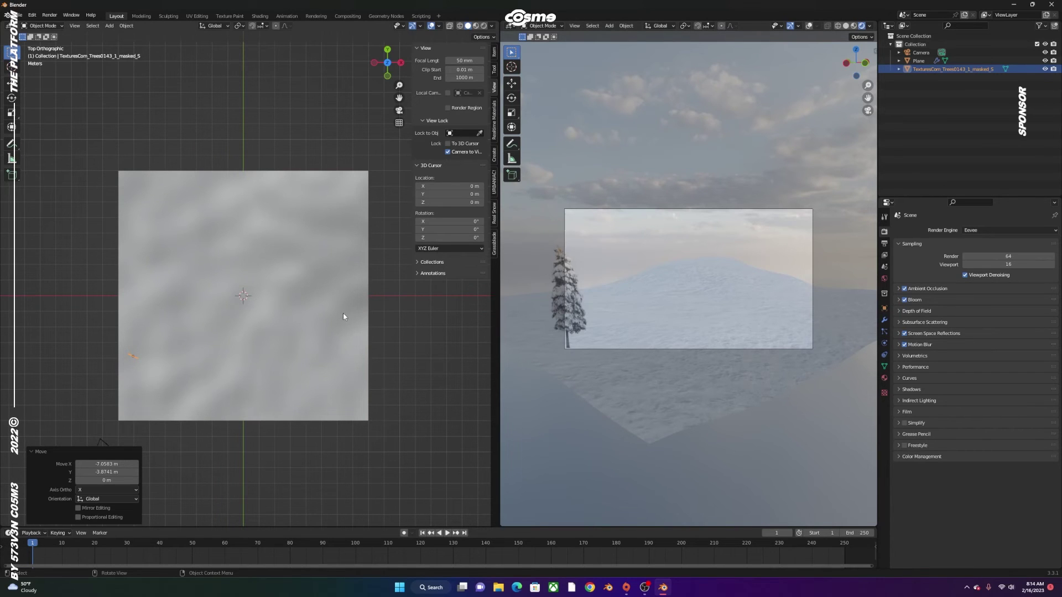
{"action": "key", "text": "s"}
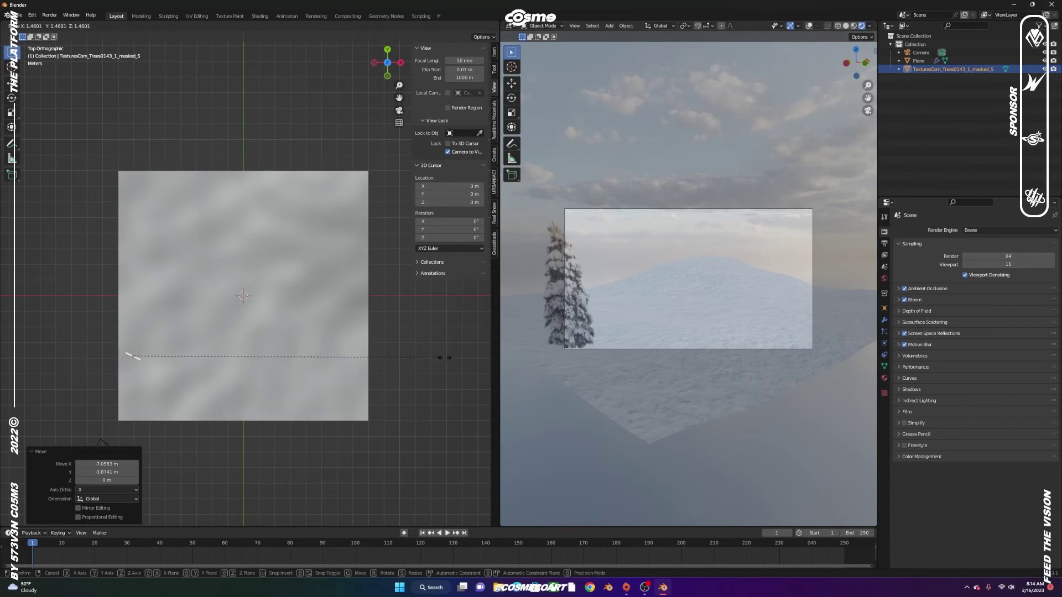
{"action": "left_click", "coordinate": [7, 383]}
{"action": "key", "text": "g"}
{"action": "key", "text": "z"}
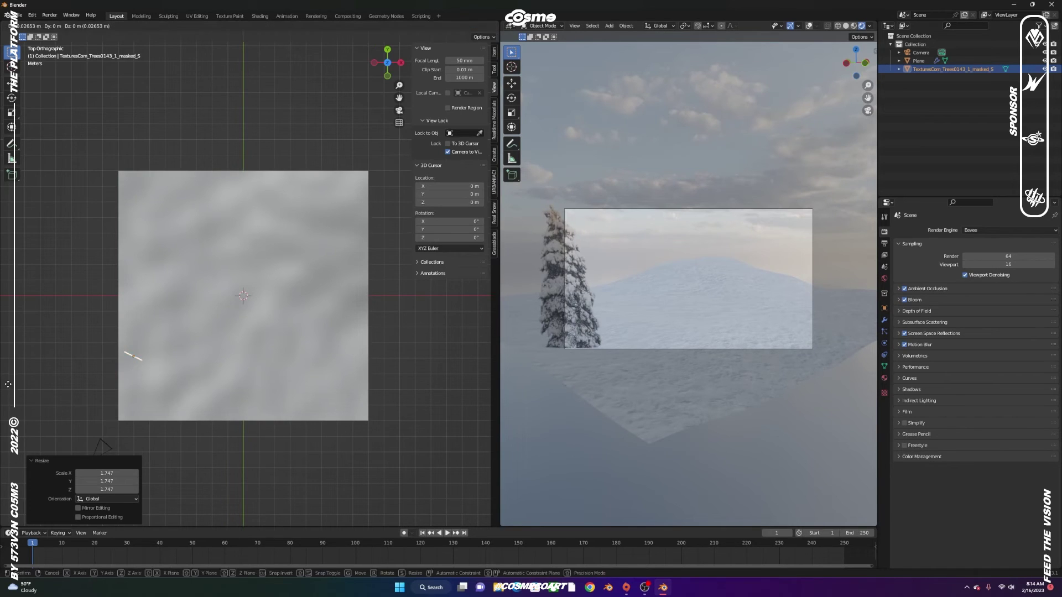
{"action": "left_click", "coordinate": [7, 390]}
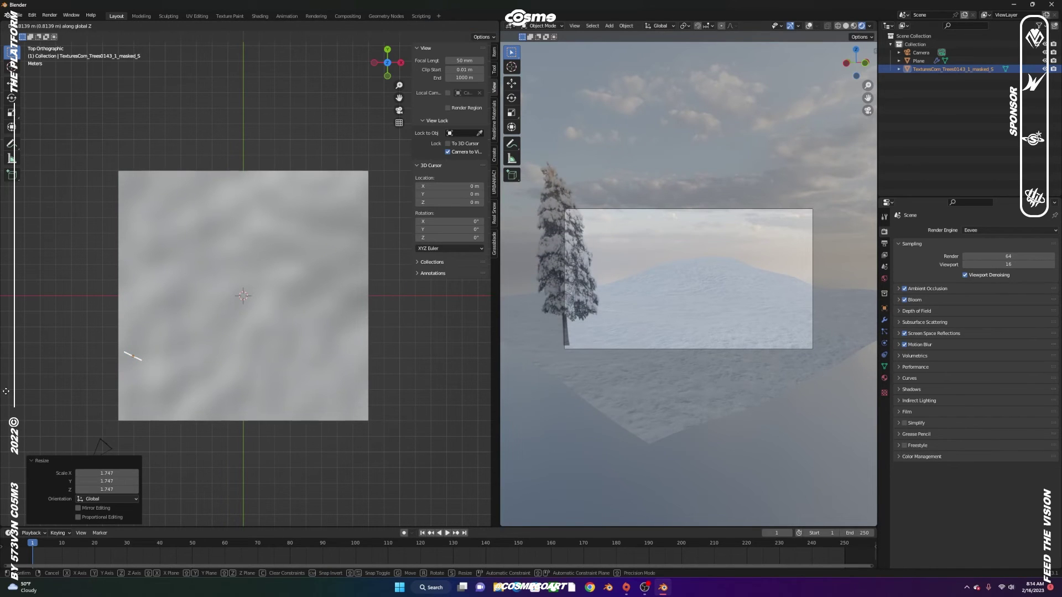
{"action": "key", "text": "g"}
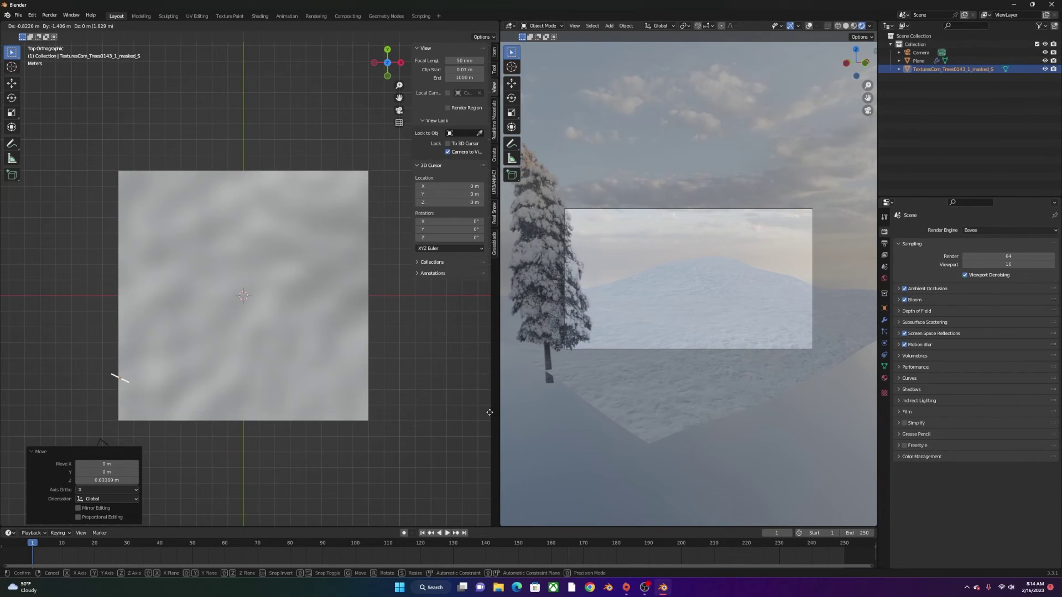
{"action": "left_click", "coordinate": [492, 416]}
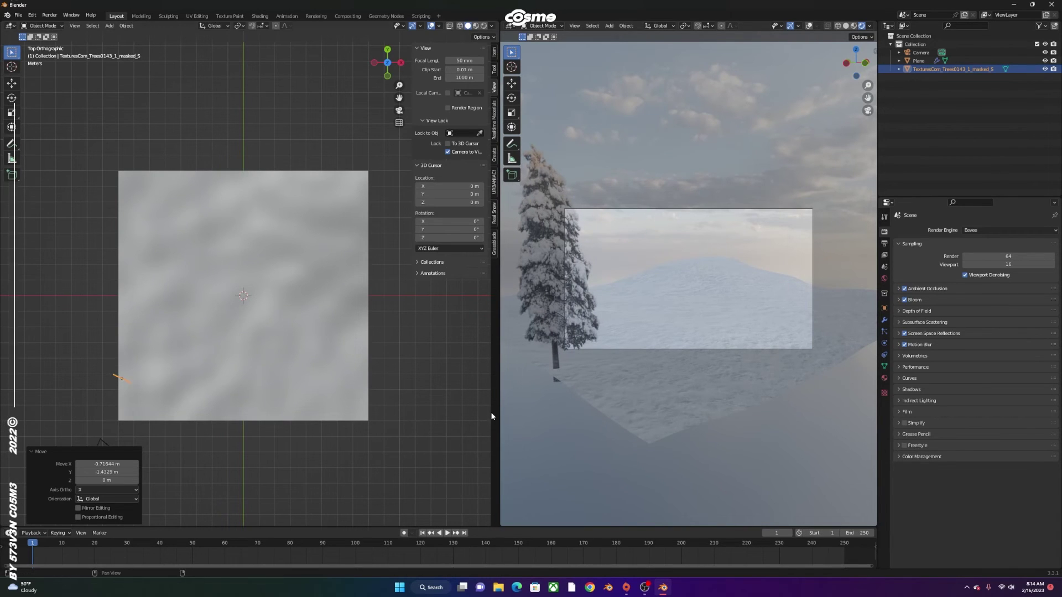
Duplicate the tree and place the copy at the camera frame's right edge, 6.3418 m along X
{"action": "key", "text": "shift+d"}
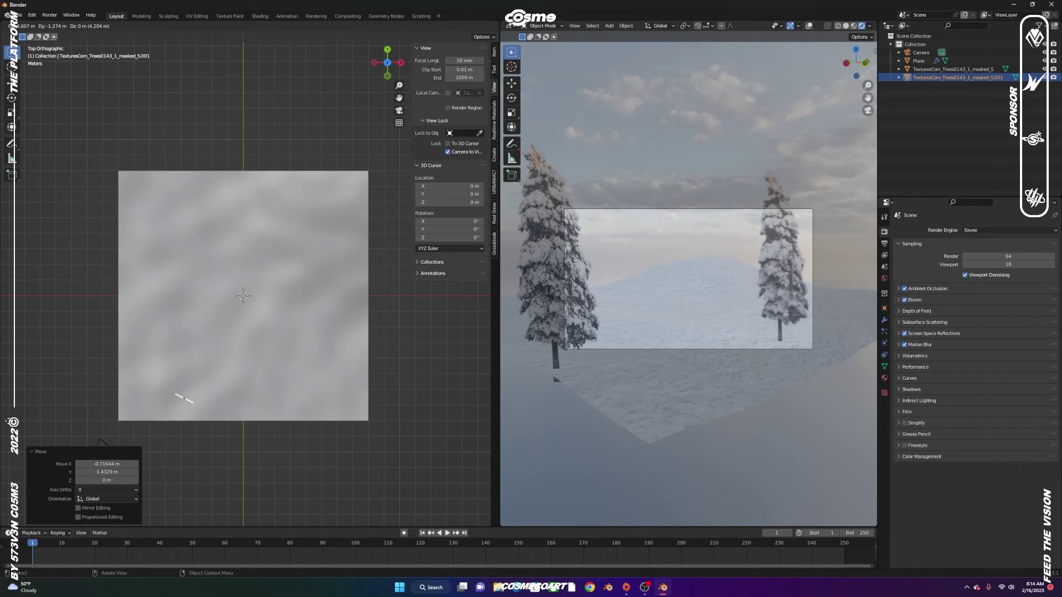
{"action": "left_click", "coordinate": [43, 413]}
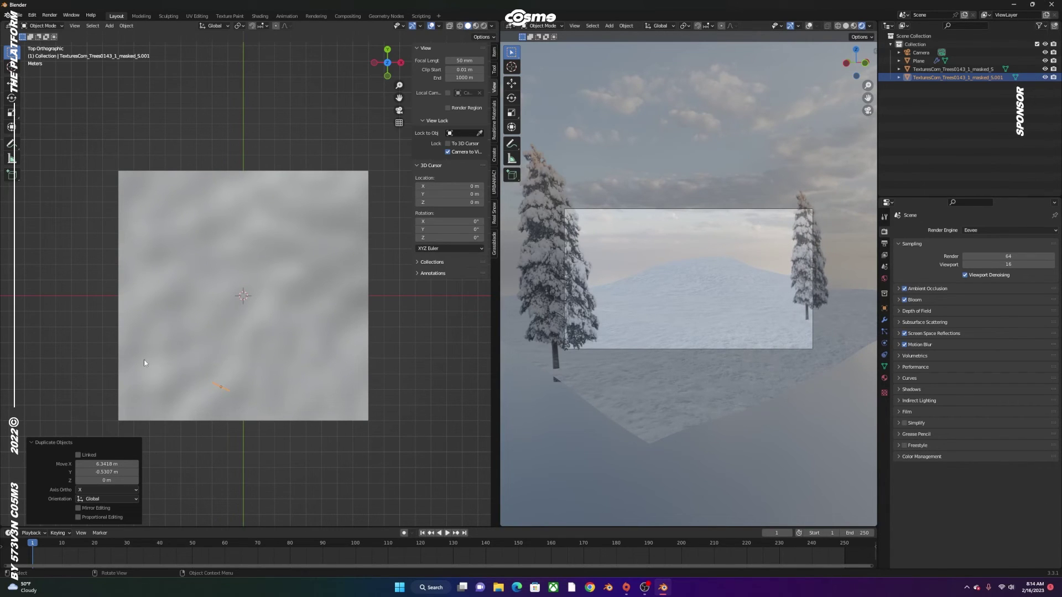
Import the wide forest image TexturesCom_Trees0146_1_masked_S from Downloads as a plane
{"action": "key", "text": "shift+a"}
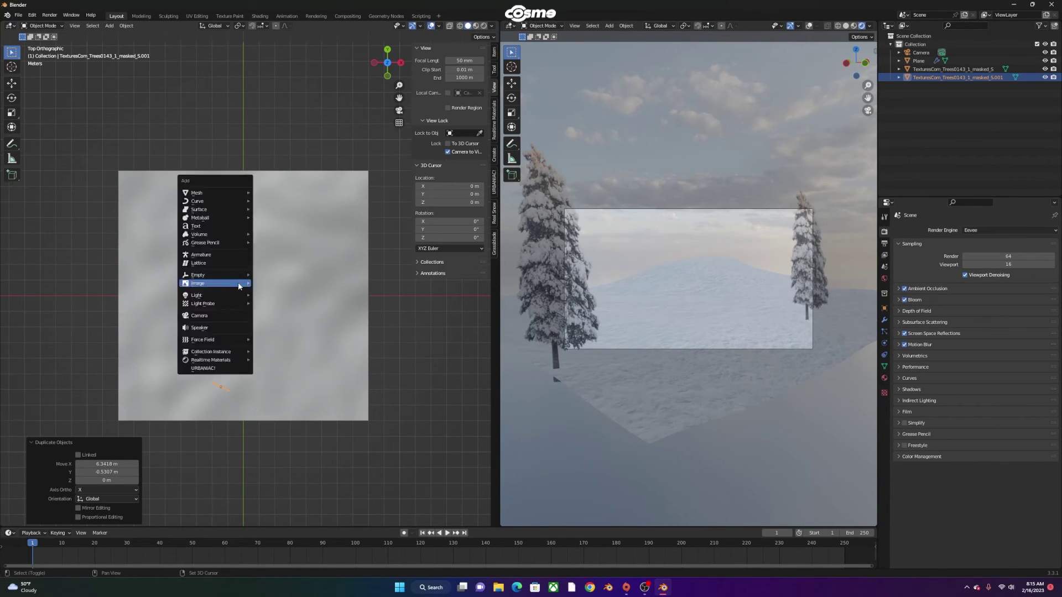
{"action": "mouse_move", "coordinate": [238, 285]}
{"action": "left_click", "coordinate": [283, 299]}
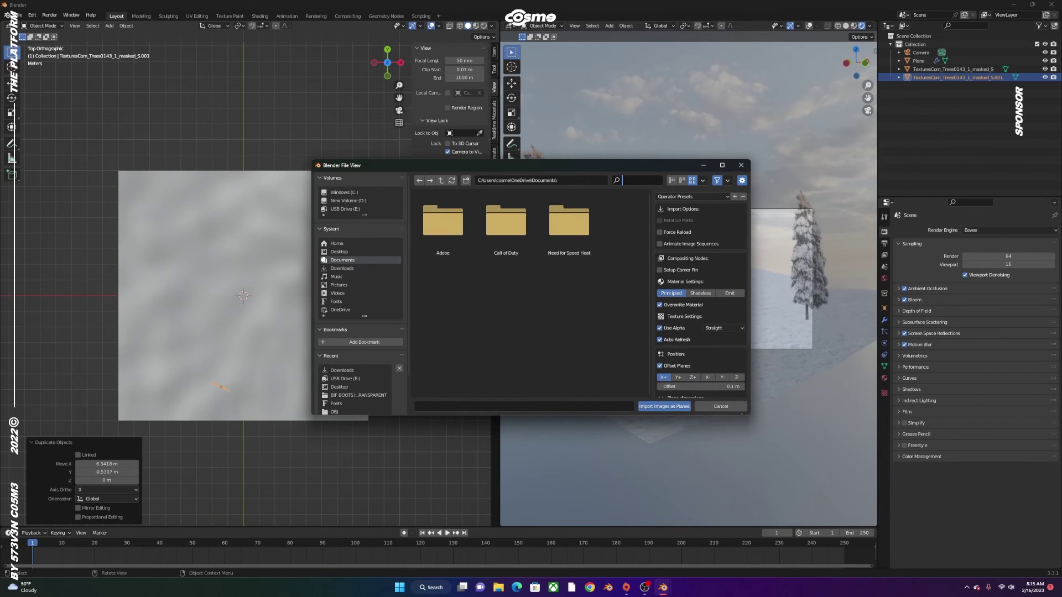
{"action": "type", "text": "tree"}
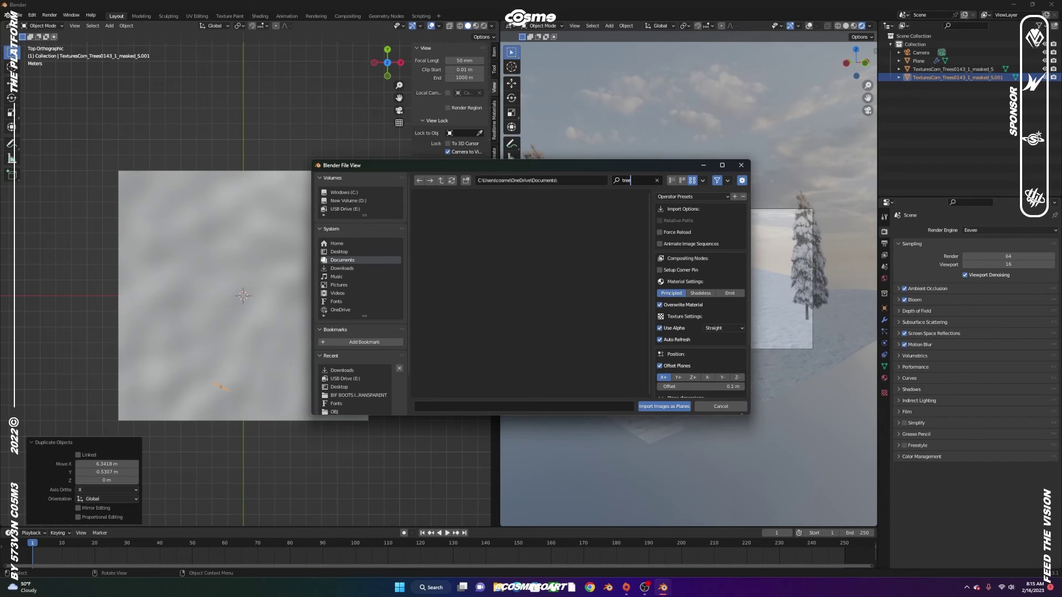
{"action": "left_click", "coordinate": [352, 370]}
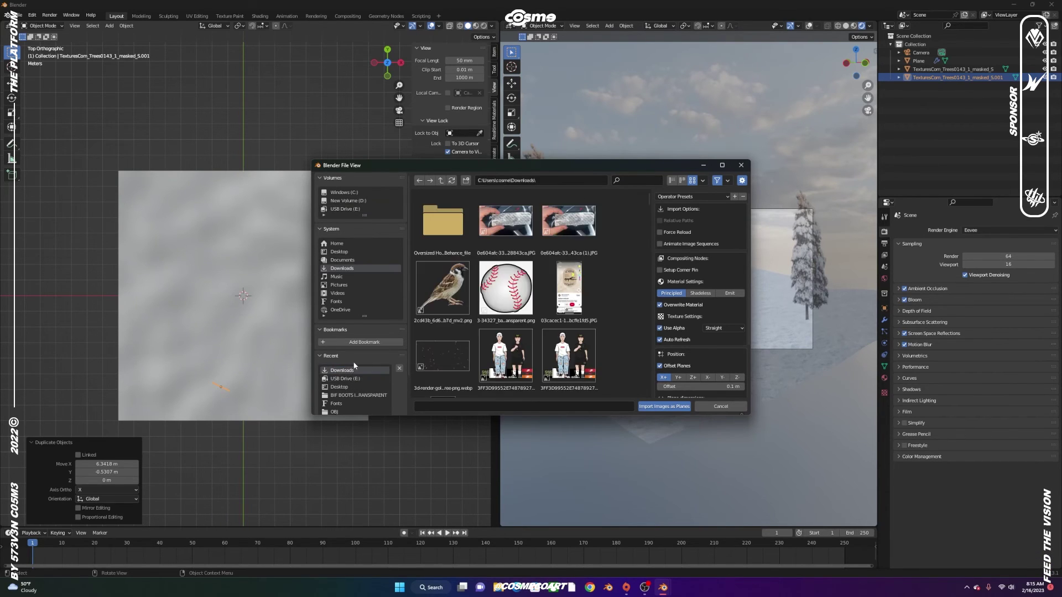
{"action": "type", "text": "tree"}
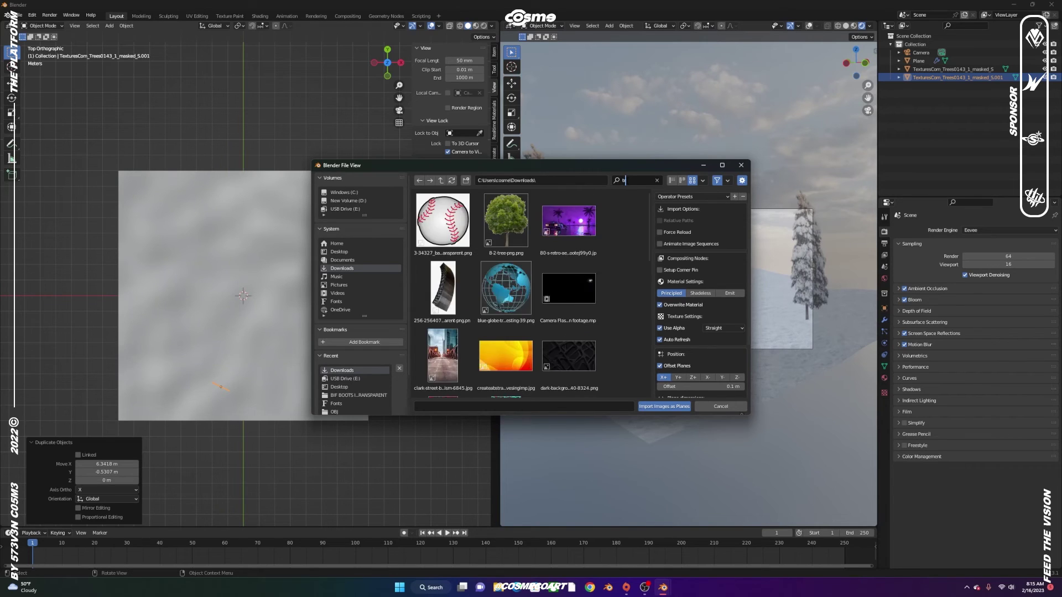
{"action": "double_click", "coordinate": [569, 287]}
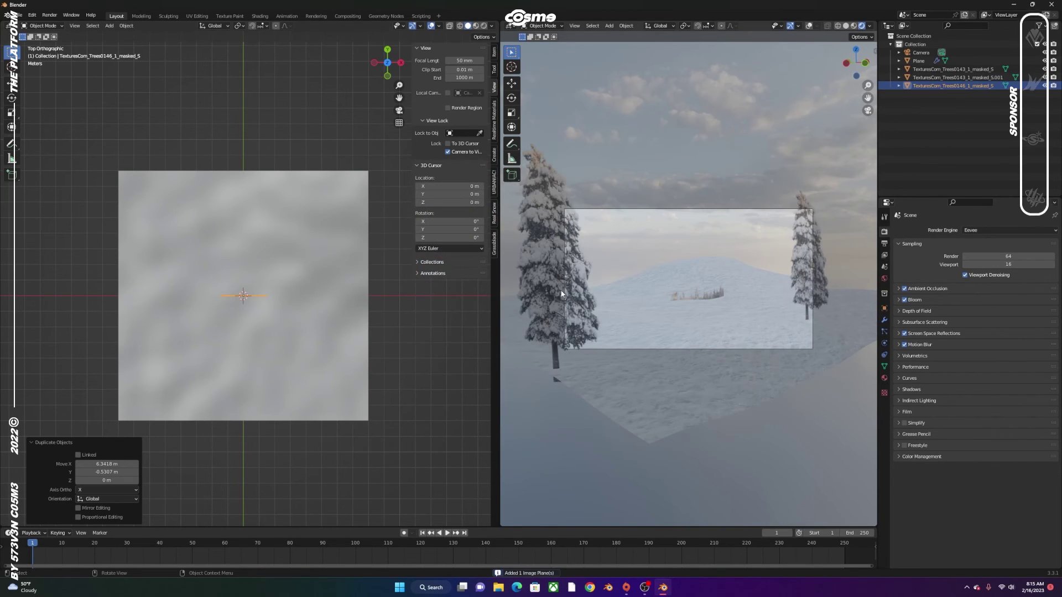
Enlarge the forest plane, set it along the far edge, raise it to 1.3631 m and scale 1.171
{"action": "key", "text": "s"}
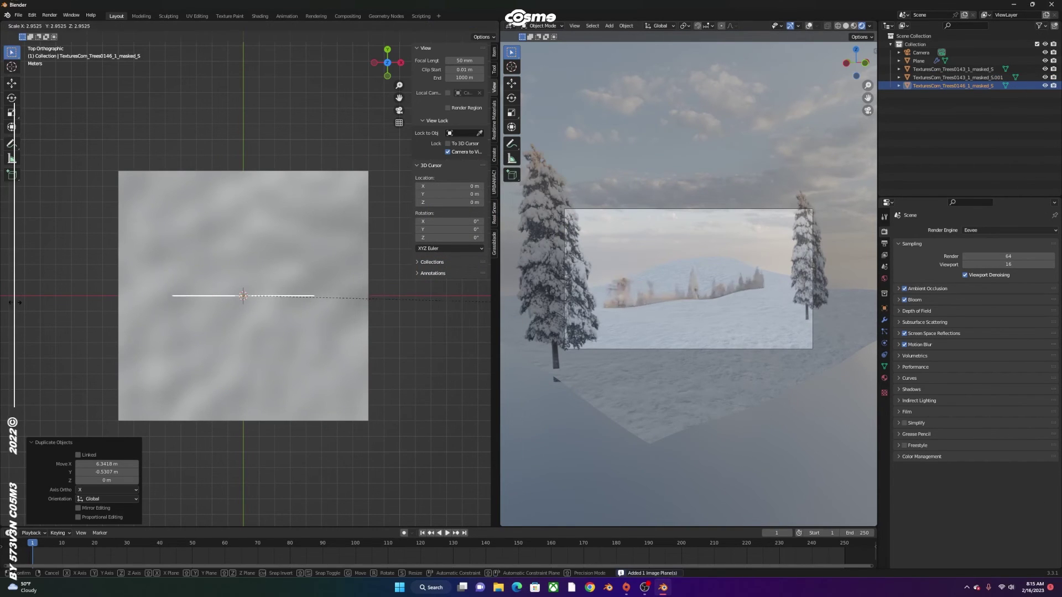
{"action": "left_click", "coordinate": [114, 301]}
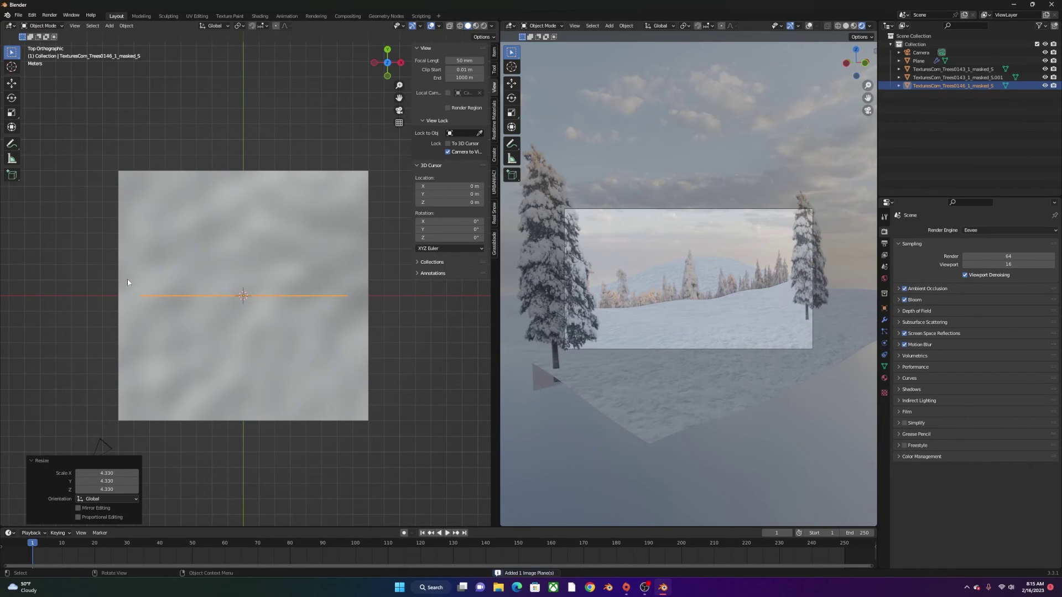
{"action": "key", "text": "g"}
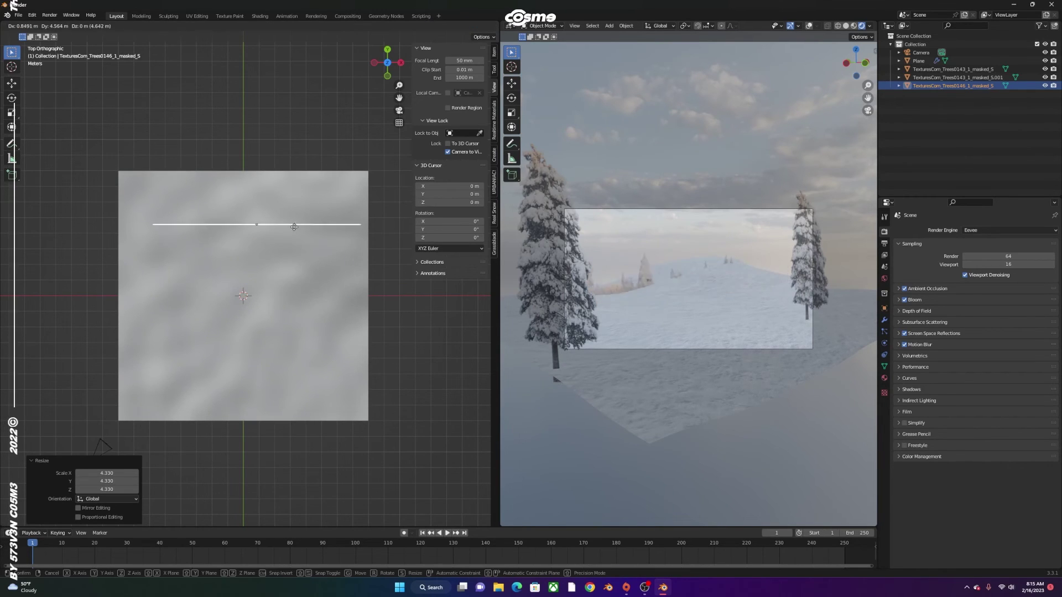
{"action": "left_click", "coordinate": [280, 181]}
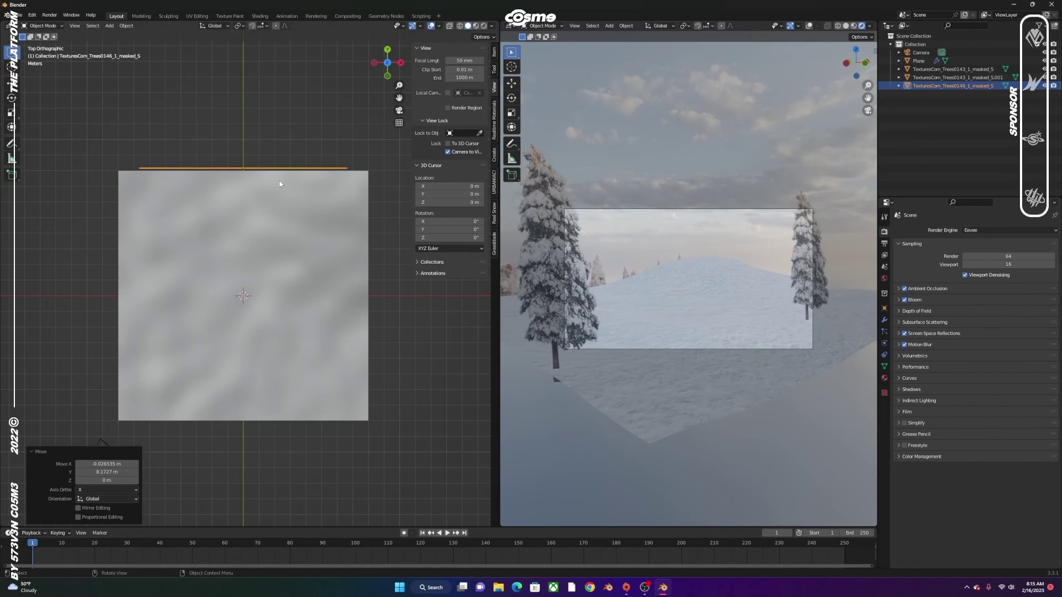
{"action": "key", "text": "g"}
{"action": "key", "text": "z"}
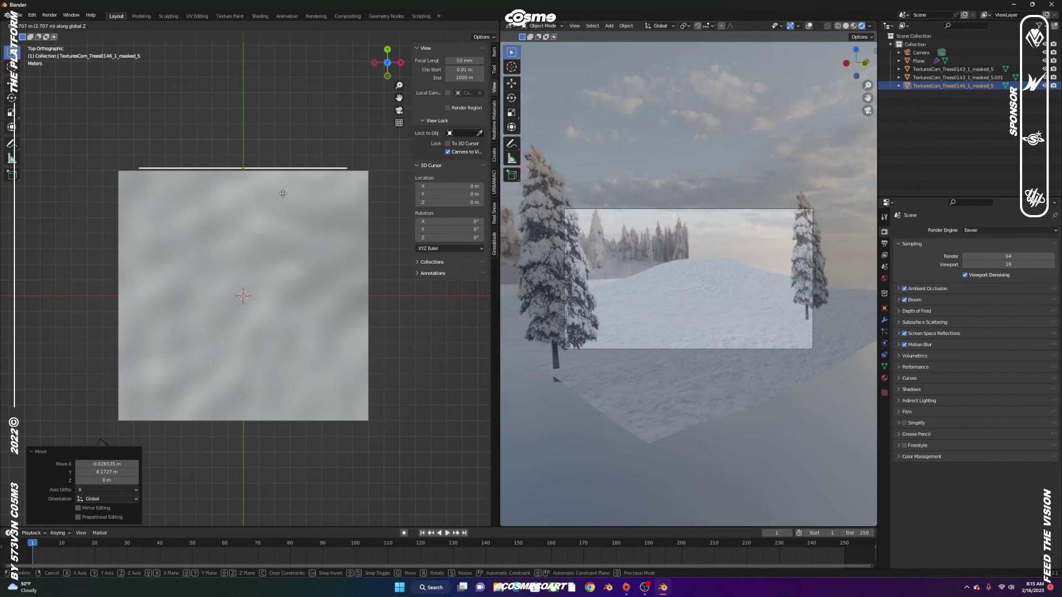
{"action": "left_click", "coordinate": [283, 189]}
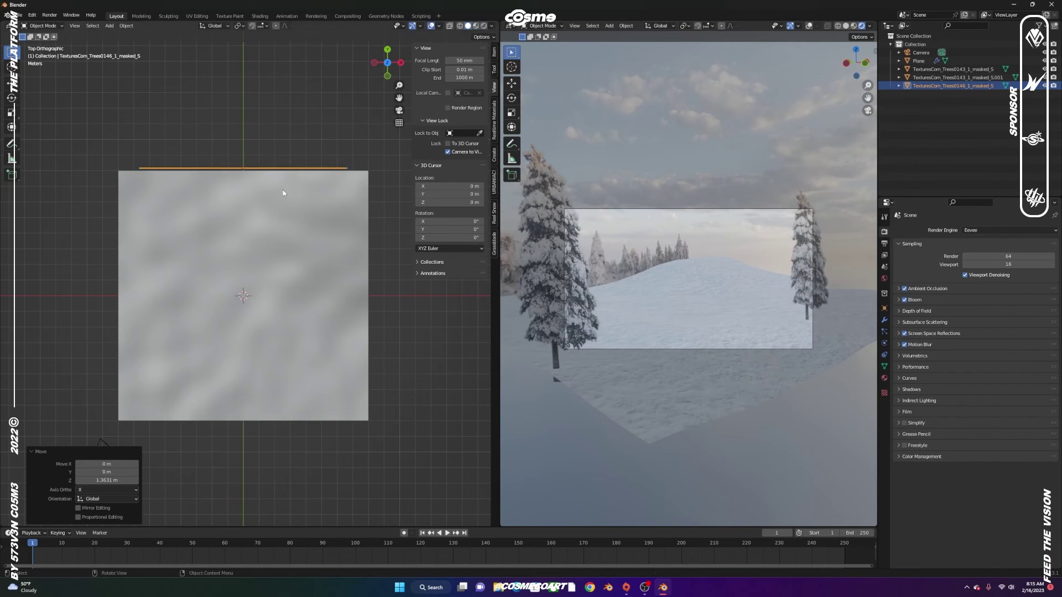
{"action": "key", "text": "s"}
{"action": "left_click", "coordinate": [314, 208]}
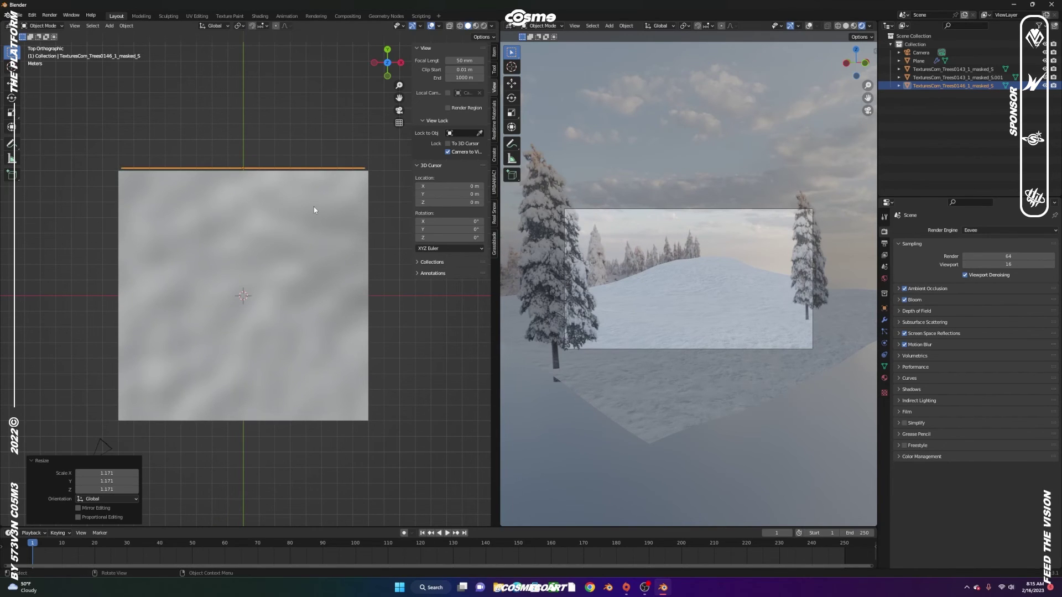
Duplicate the forest backdrop plane, rotate it 90° on Z, and place it along the terrain's right edge
{"action": "key", "text": "shift+d"}
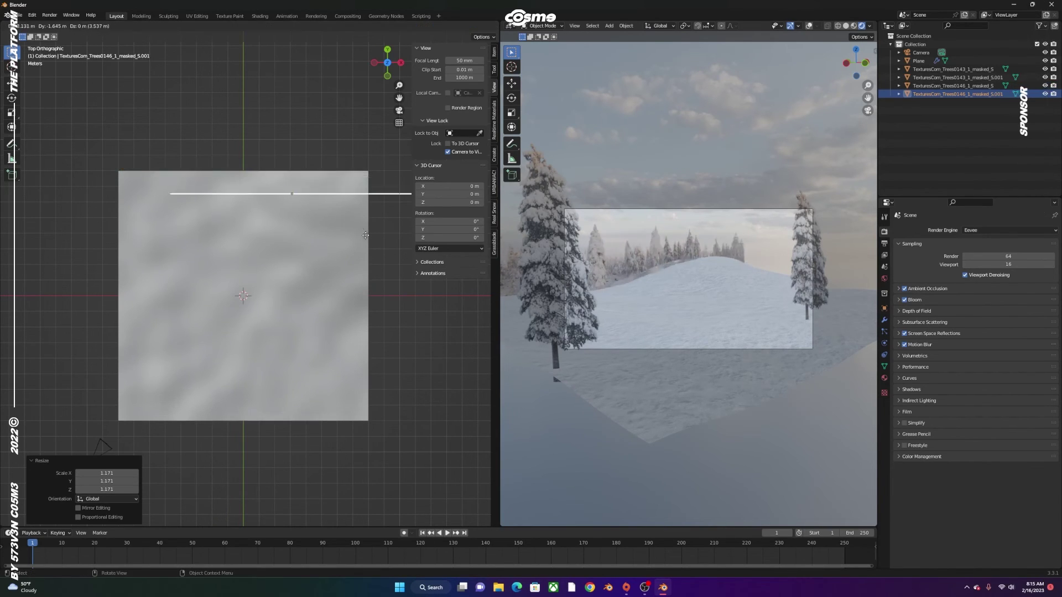
{"action": "left_click", "coordinate": [397, 334]}
{"action": "type", "text": "rz"}
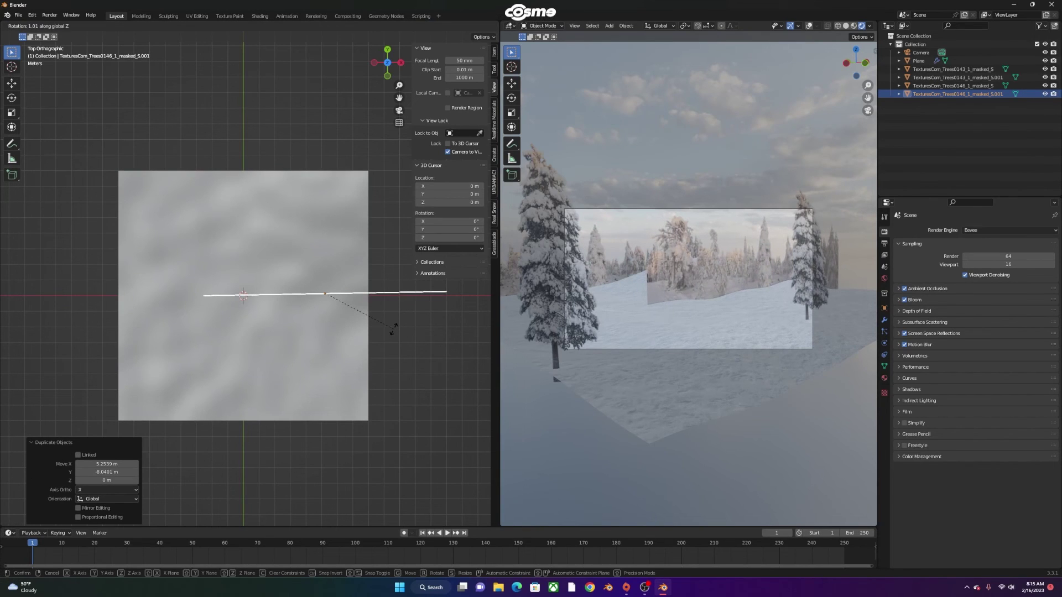
{"action": "type", "text": "90"}
{"action": "key", "text": "Return"}
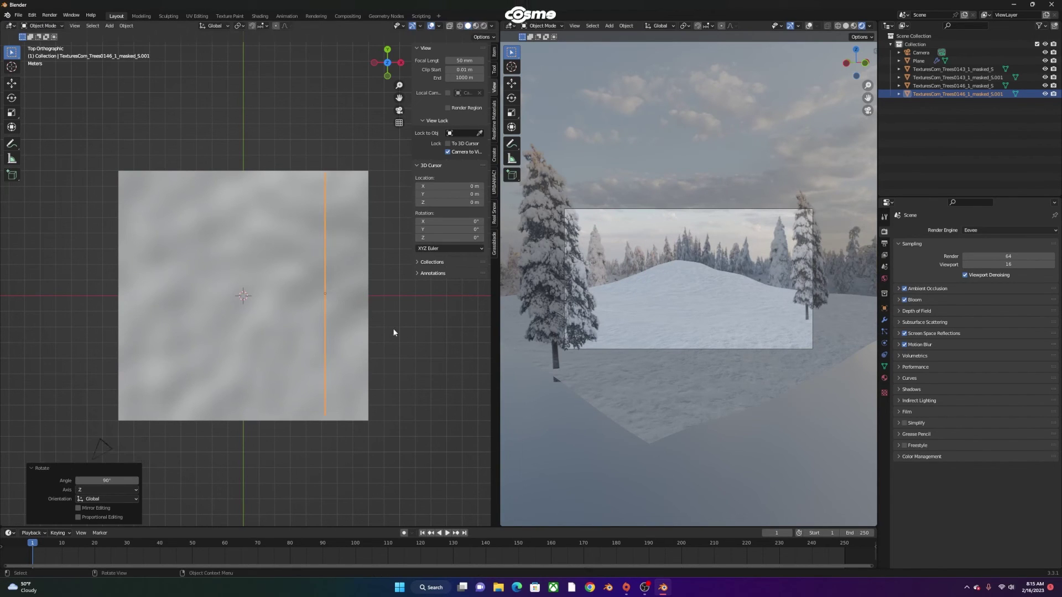
{"action": "key", "text": "g"}
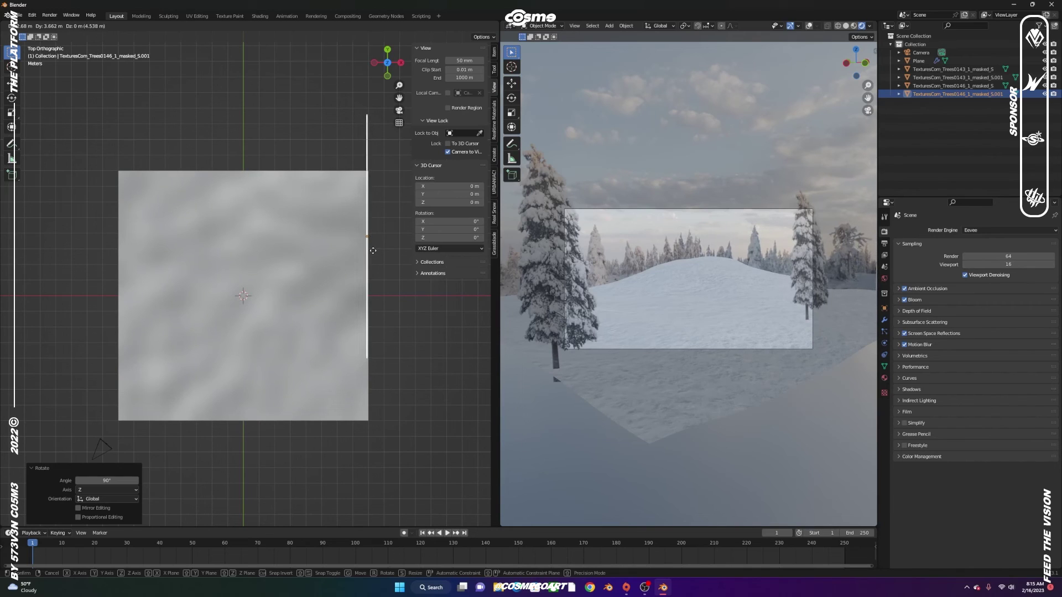
{"action": "left_click", "coordinate": [373, 251]}
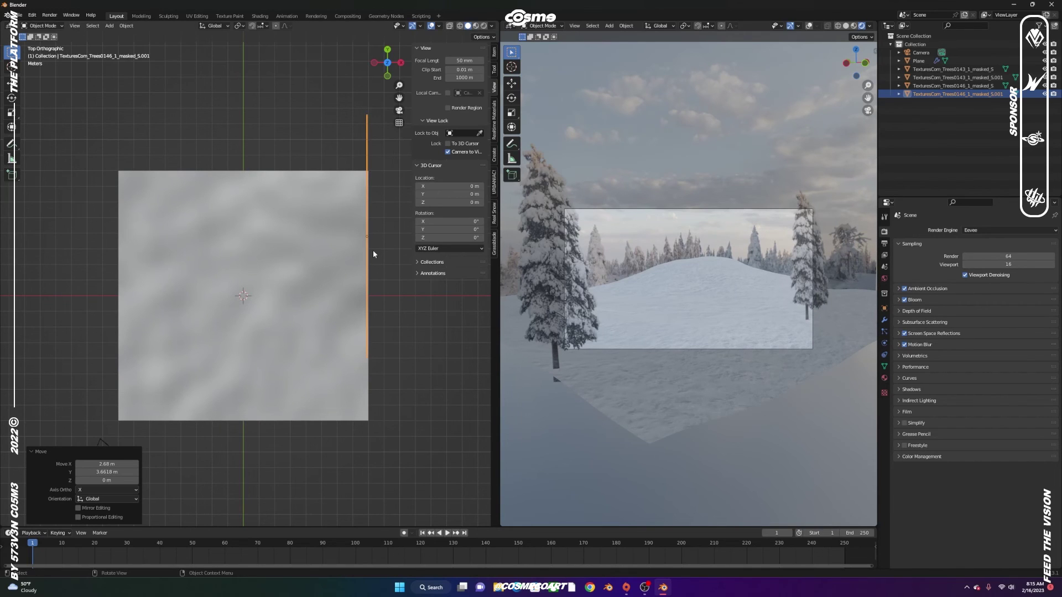
Duplicate the back forest plane further back and rotate it 180° on Z
{"action": "left_click", "coordinate": [299, 171]}
{"action": "key", "text": "shift+d"}
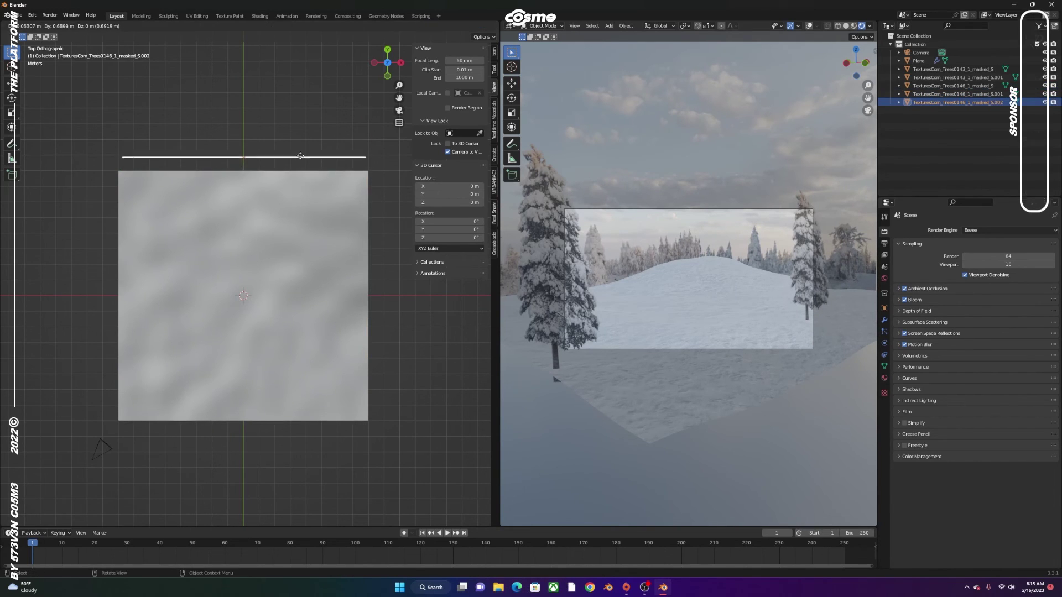
{"action": "left_click", "coordinate": [301, 145]}
{"action": "type", "text": "r"}
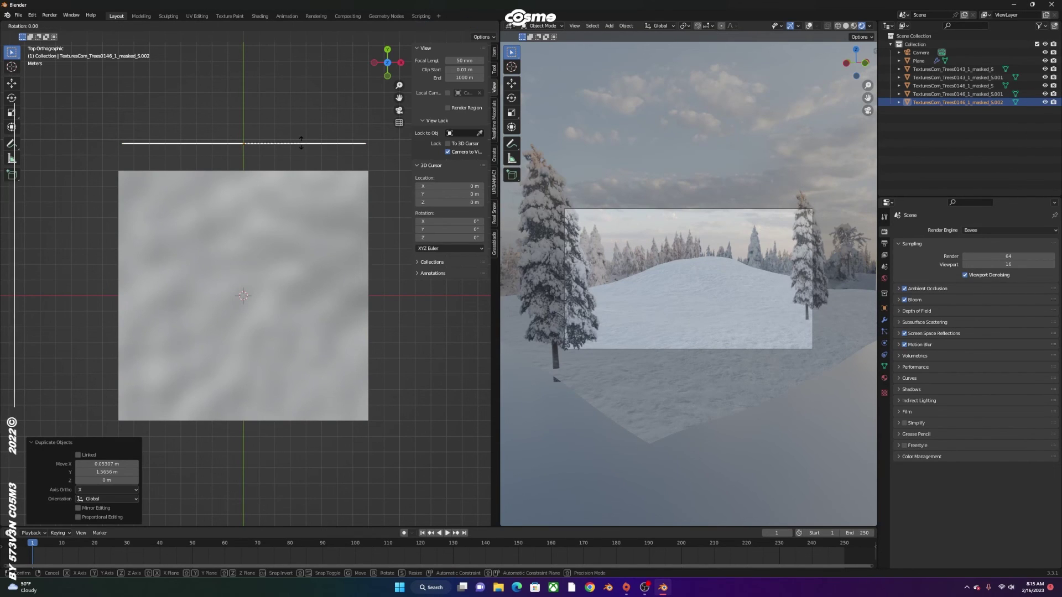
{"action": "type", "text": "z180"}
{"action": "key", "text": "Return"}
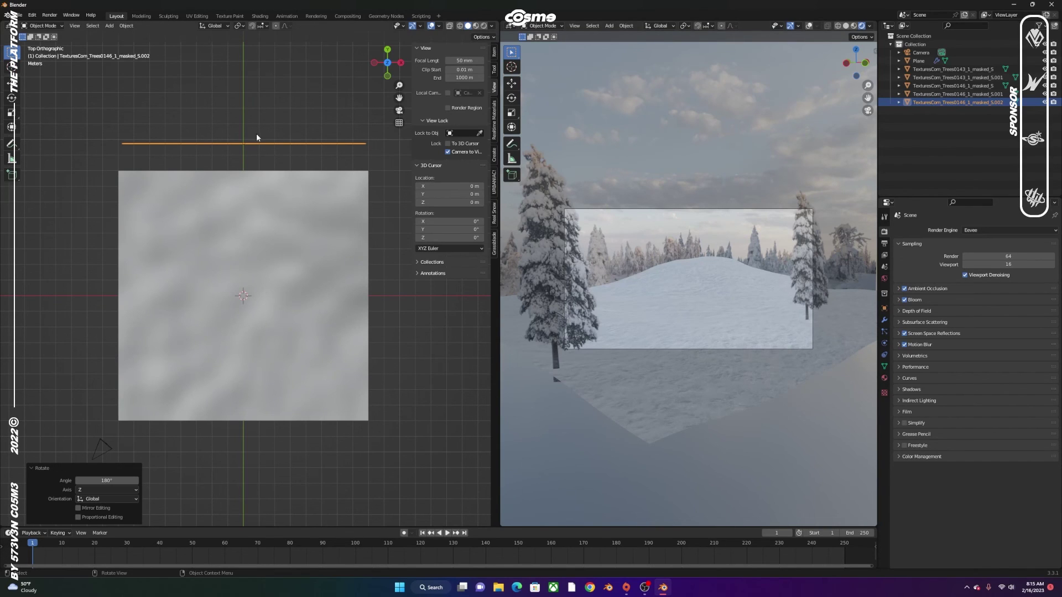
{"action": "left_click", "coordinate": [257, 119]}
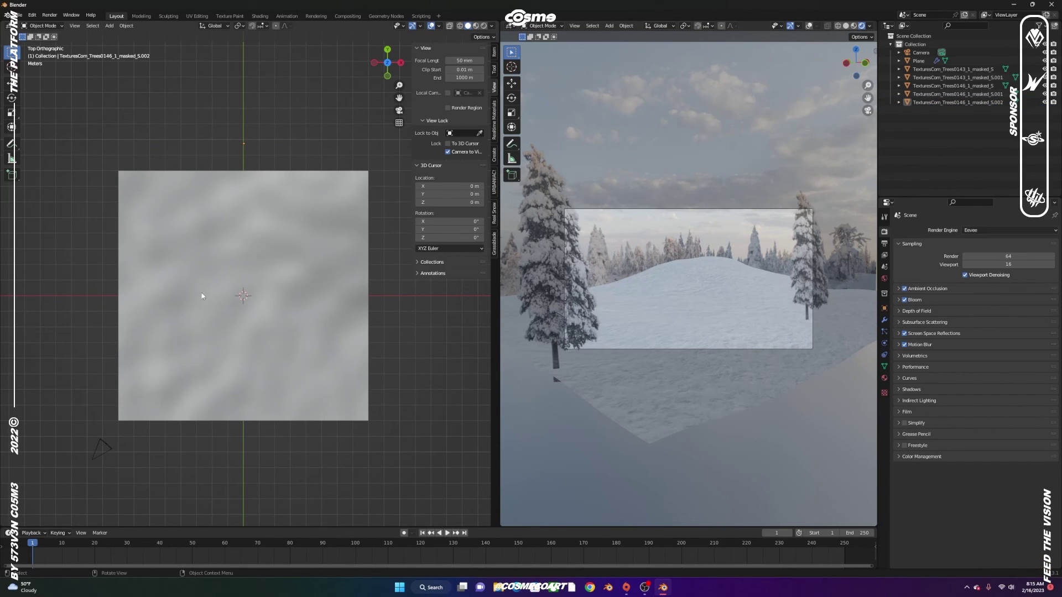
{"action": "left_click", "coordinate": [188, 289]}
{"action": "key", "text": "KP_0"}
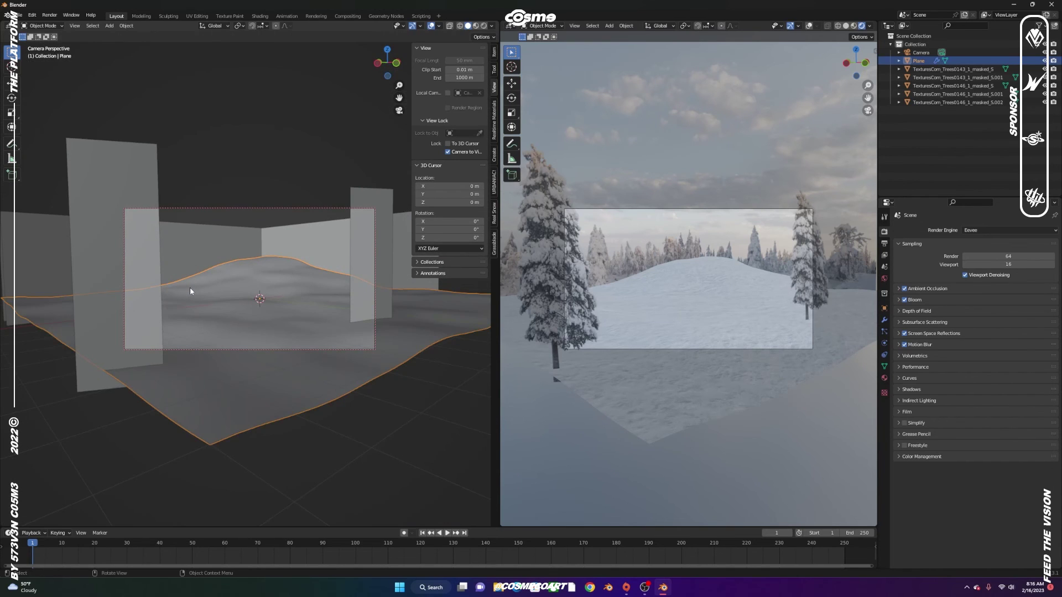
{"action": "key", "text": "KP_7"}
{"action": "middle_click_drag", "start_coordinate": [190, 287], "coordinate": [227, 255]}
{"action": "scroll", "coordinate": [233, 260], "scroll_direction": "down", "scroll_amount": 5}
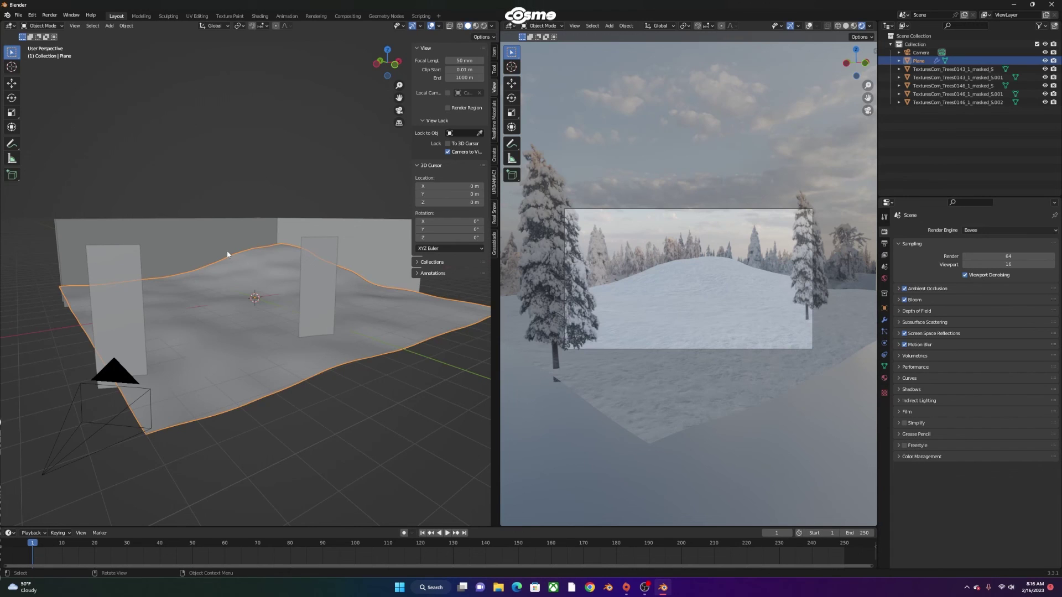
{"action": "scroll", "coordinate": [228, 237], "scroll_direction": "up", "scroll_amount": 3}
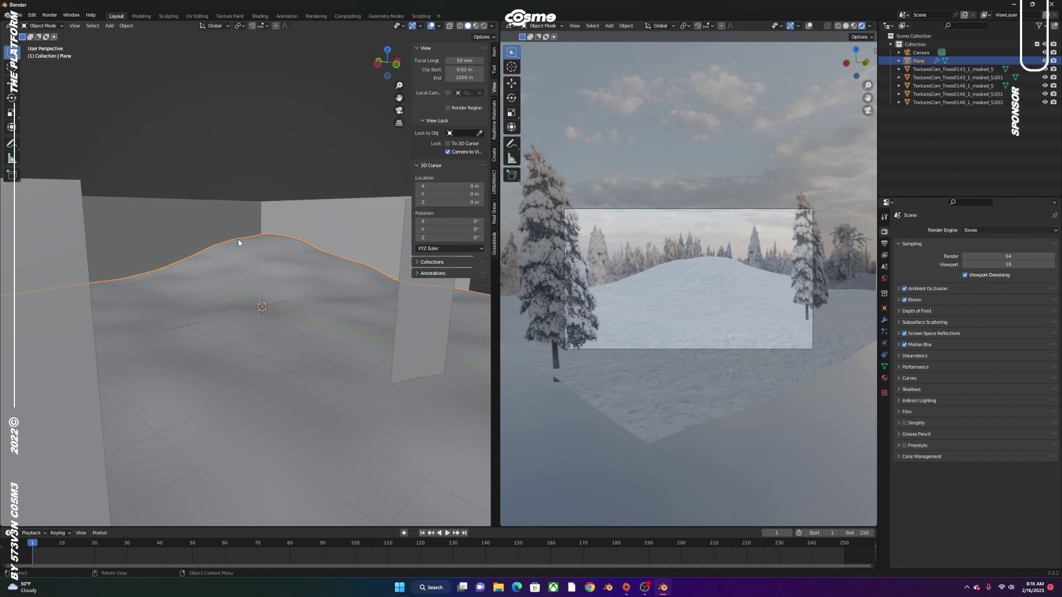
{"action": "middle_click_drag", "start_coordinate": [238, 242], "coordinate": [258, 223]}
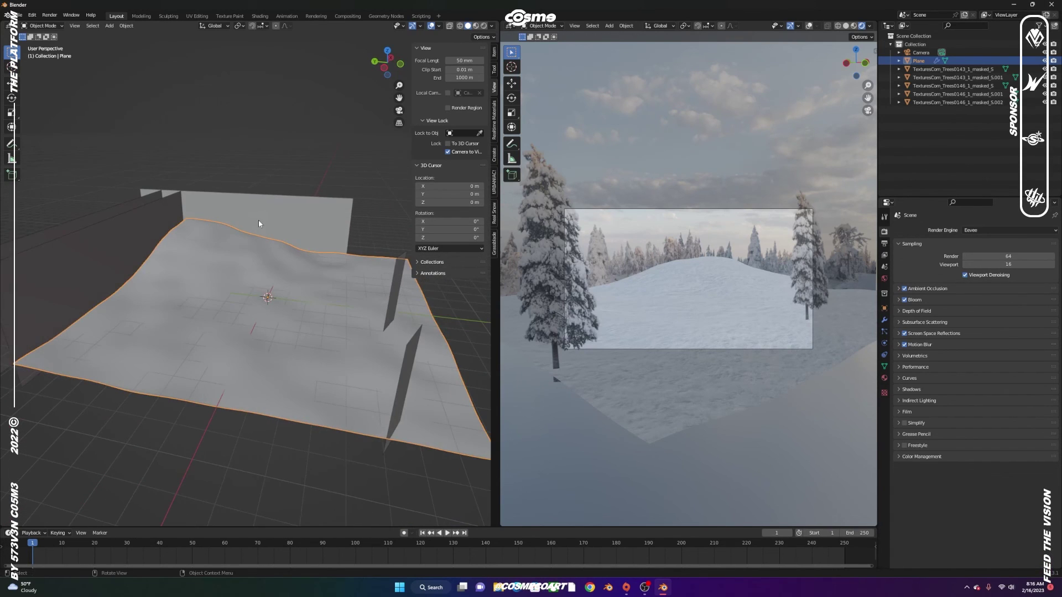
{"action": "middle_click_drag", "start_coordinate": [317, 244], "coordinate": [238, 276]}
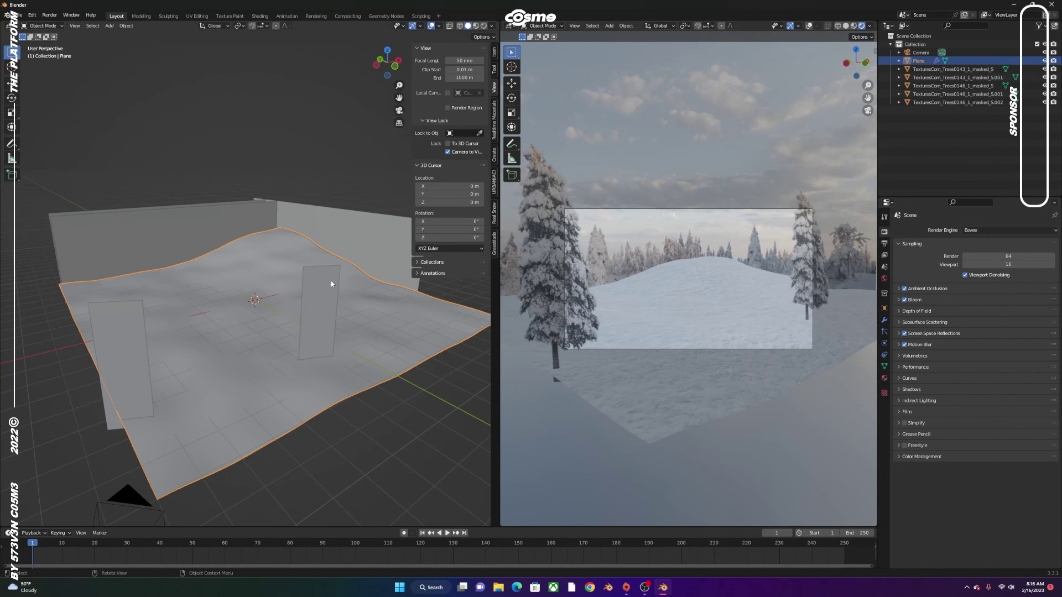
{"action": "mouse_move", "coordinate": [237, 311]}
{"action": "middle_mouse_down"}
{"action": "mouse_move", "coordinate": [275, 325]}
{"action": "mouse_move", "coordinate": [243, 304]}
{"action": "middle_mouse_up"}
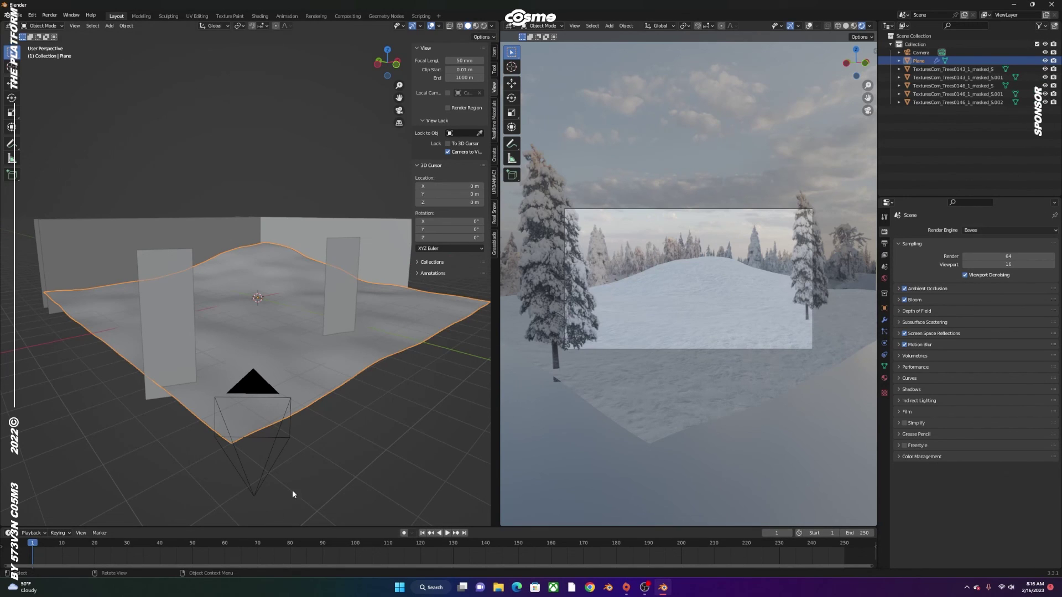
{"action": "left_click", "coordinate": [310, 185]}
{"action": "middle_click_drag", "start_coordinate": [310, 184], "coordinate": [290, 210]}
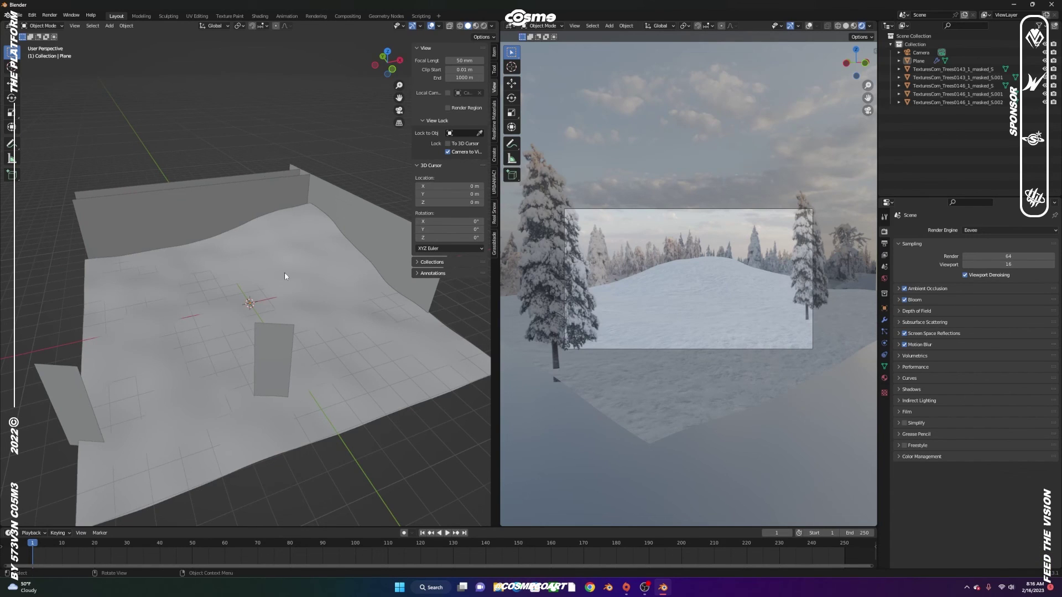
{"action": "middle_click_drag", "start_coordinate": [285, 274], "coordinate": [295, 261]}
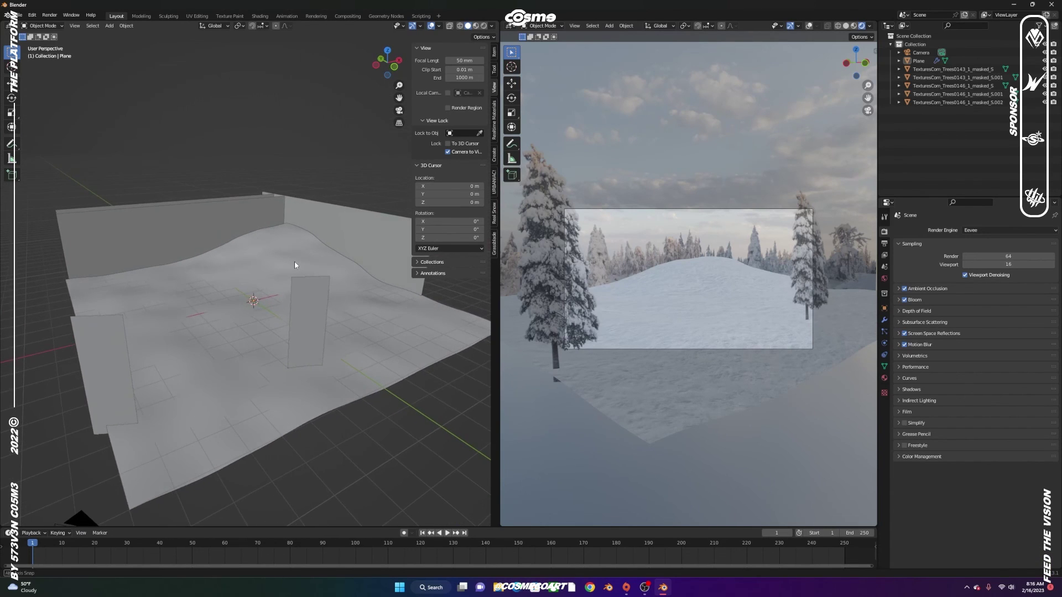